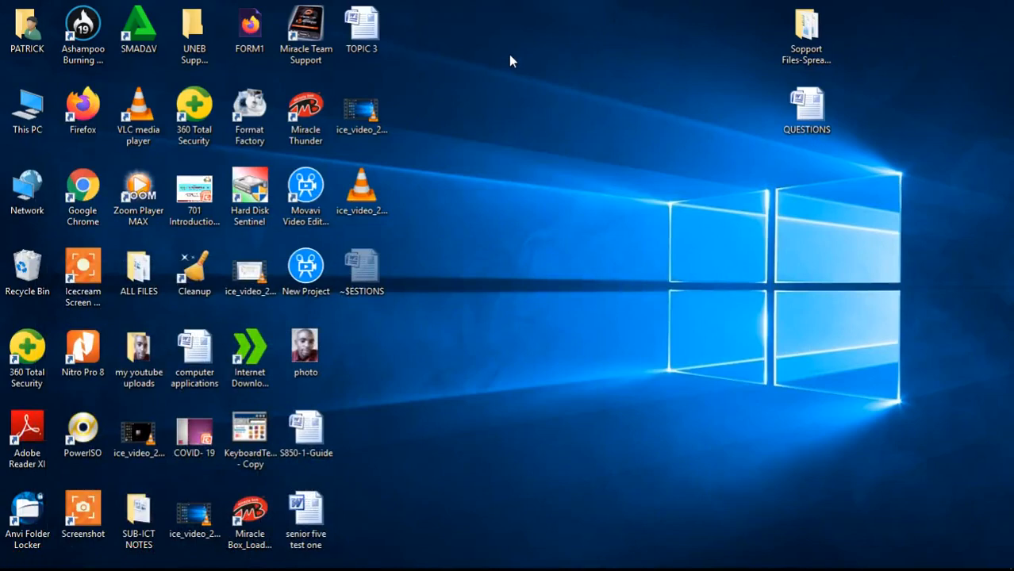
Create a desktop folder named with the student's full name, then open the QUESTIONS document
{"action": "right_click", "coordinate": [511, 60]}
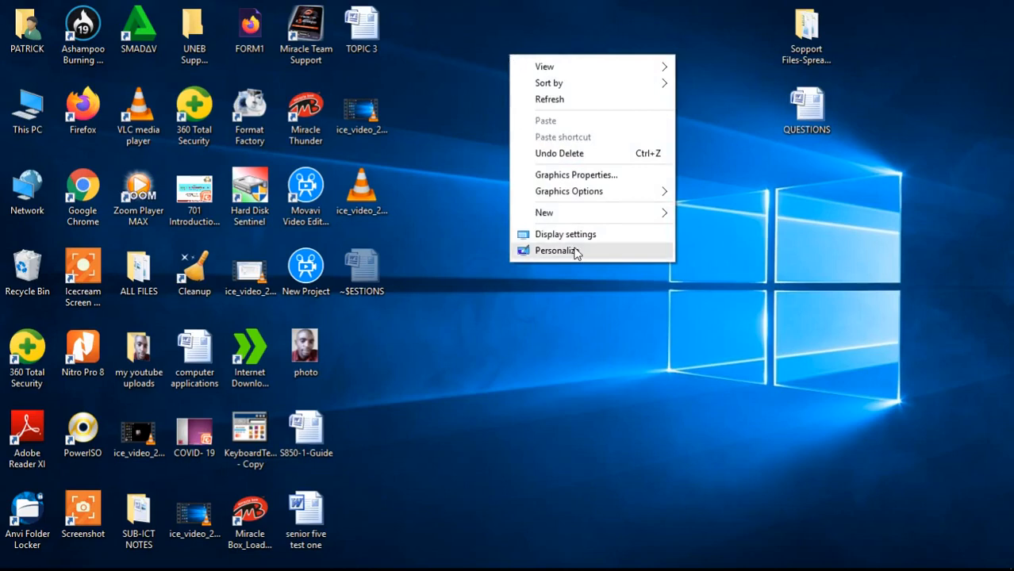
{"action": "mouse_move", "coordinate": [625, 215]}
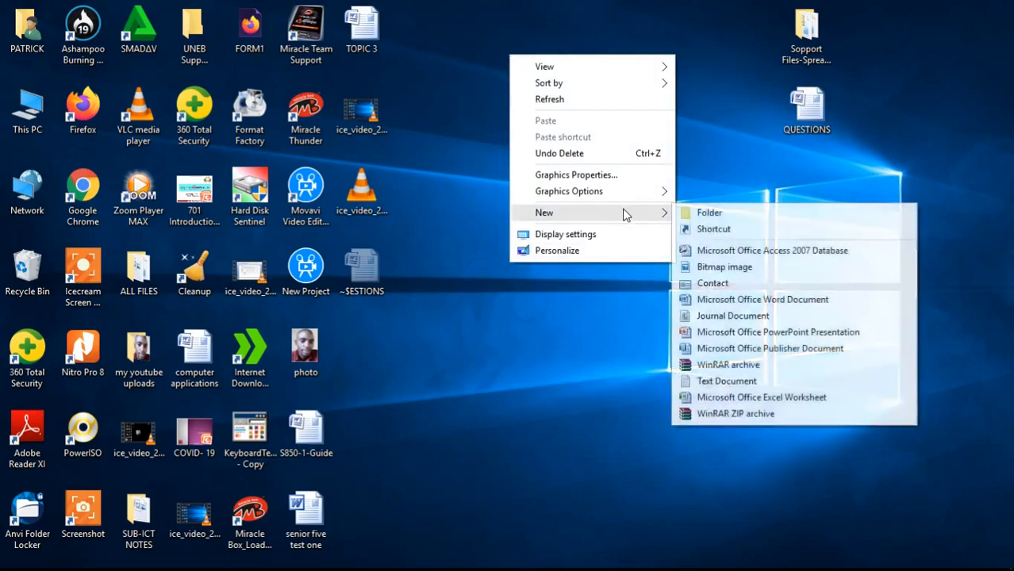
{"action": "left_click", "coordinate": [694, 213]}
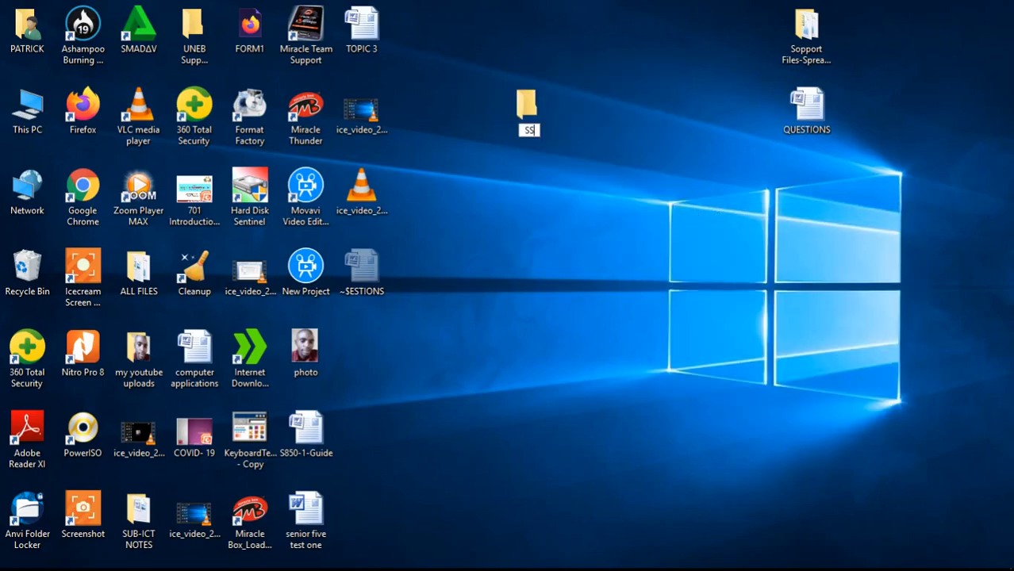
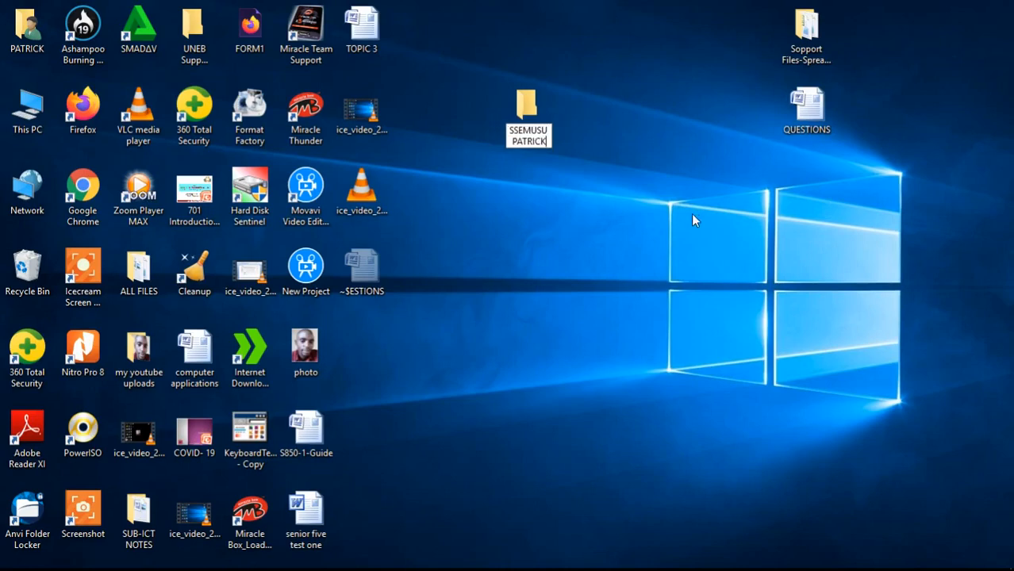
{"action": "key", "text": "Return"}
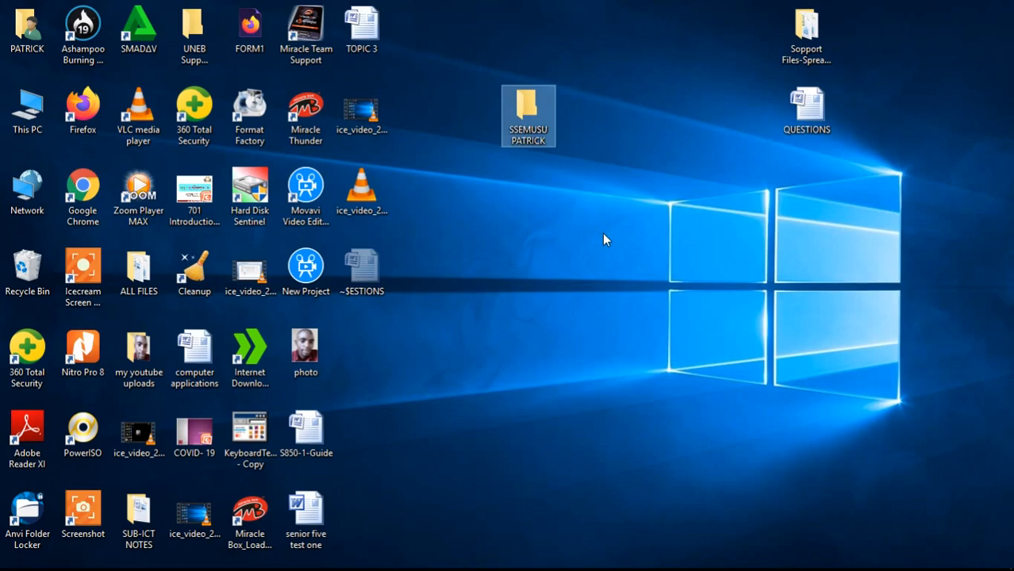
{"action": "double_click", "coordinate": [801, 117]}
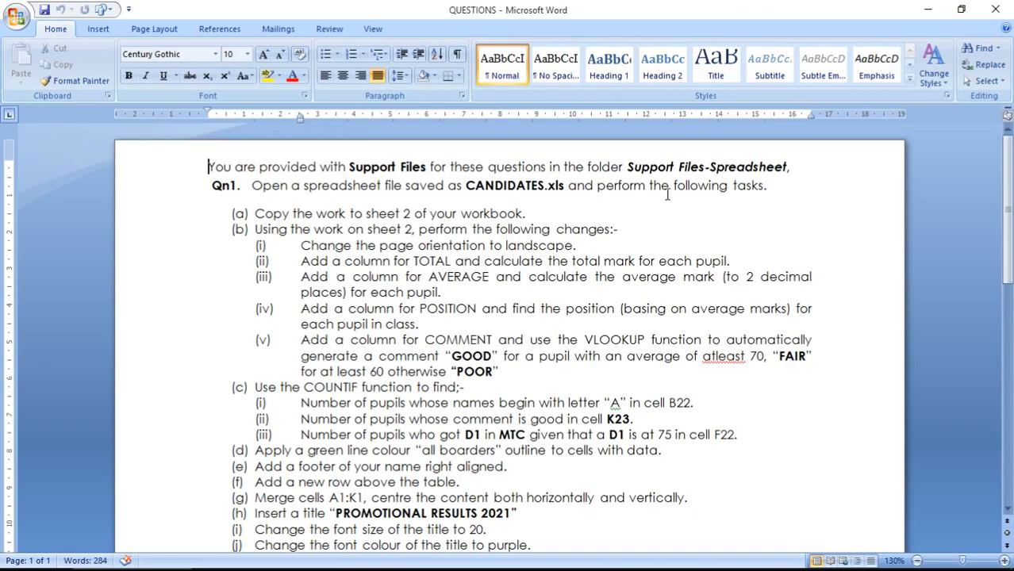
Minimize the QUESTIONS document in Word to reveal the desktop
{"action": "left_click", "coordinate": [926, 8]}
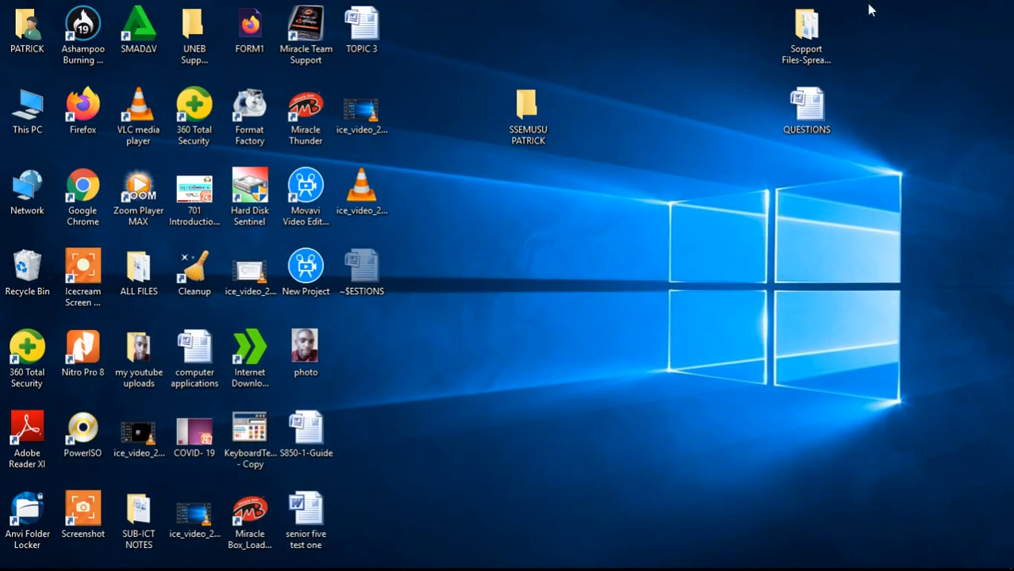
Copy CANDIDATES from the Support Files folder and paste it into the student's folder
{"action": "double_click", "coordinate": [806, 39]}
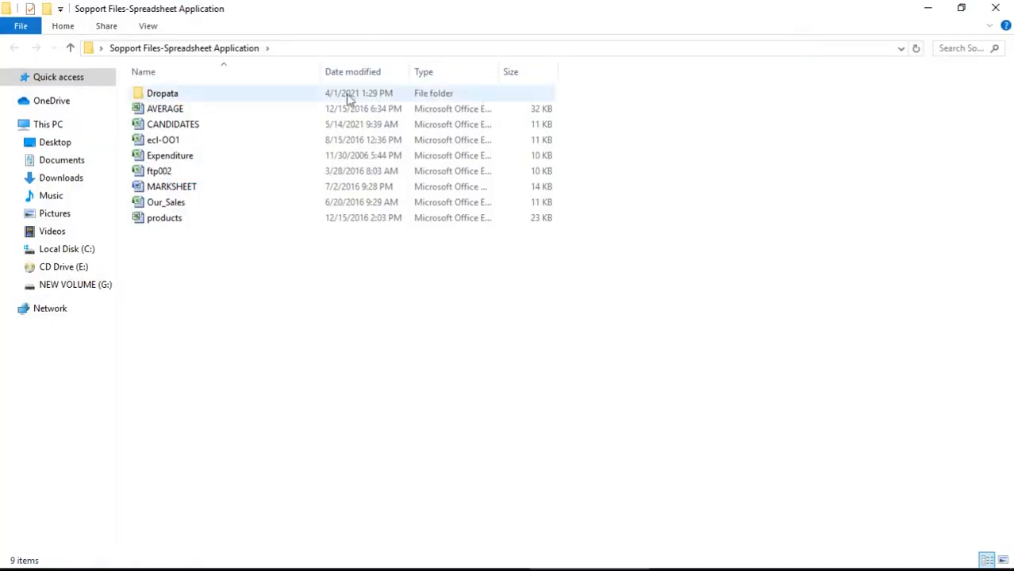
{"action": "left_click", "coordinate": [245, 133]}
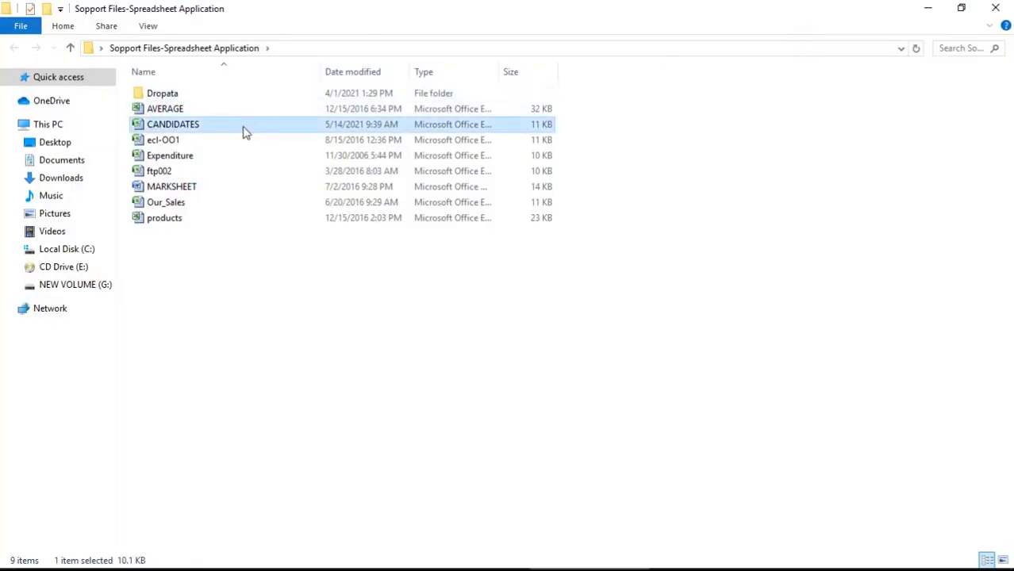
{"action": "key", "text": "ctrl+c"}
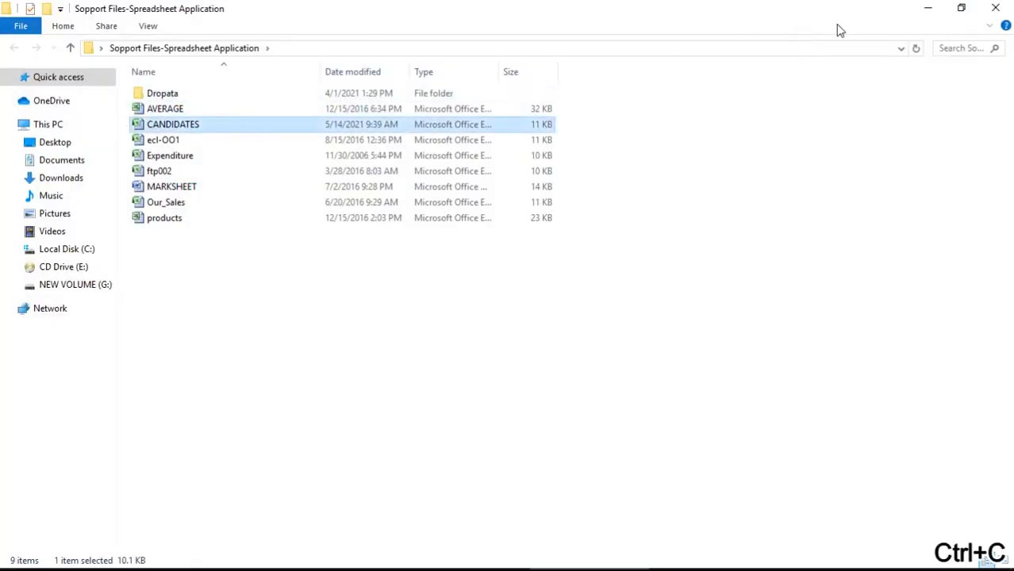
{"action": "left_click", "coordinate": [996, 7]}
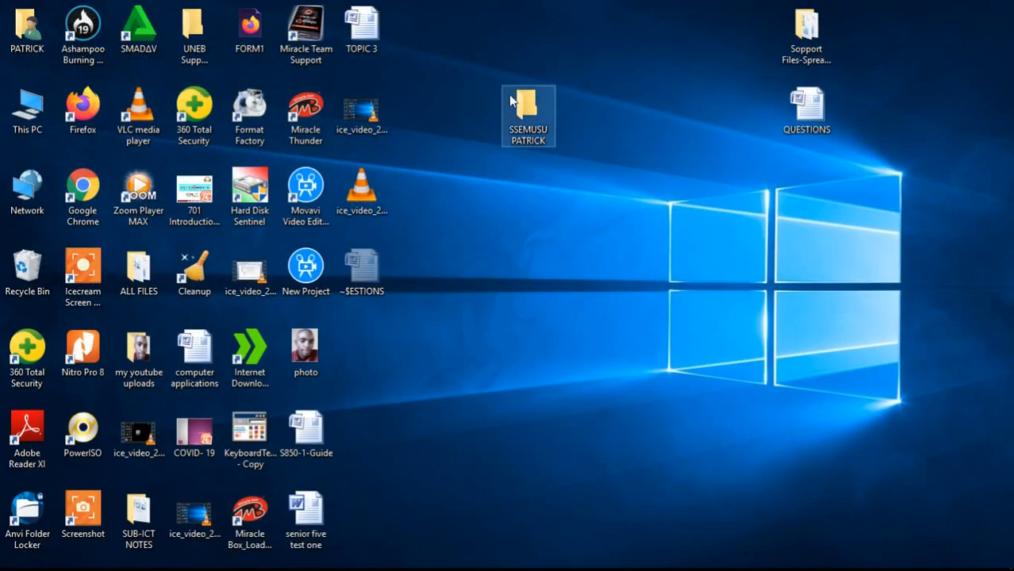
{"action": "left_click", "coordinate": [527, 113]}
{"action": "double_click", "coordinate": [527, 114]}
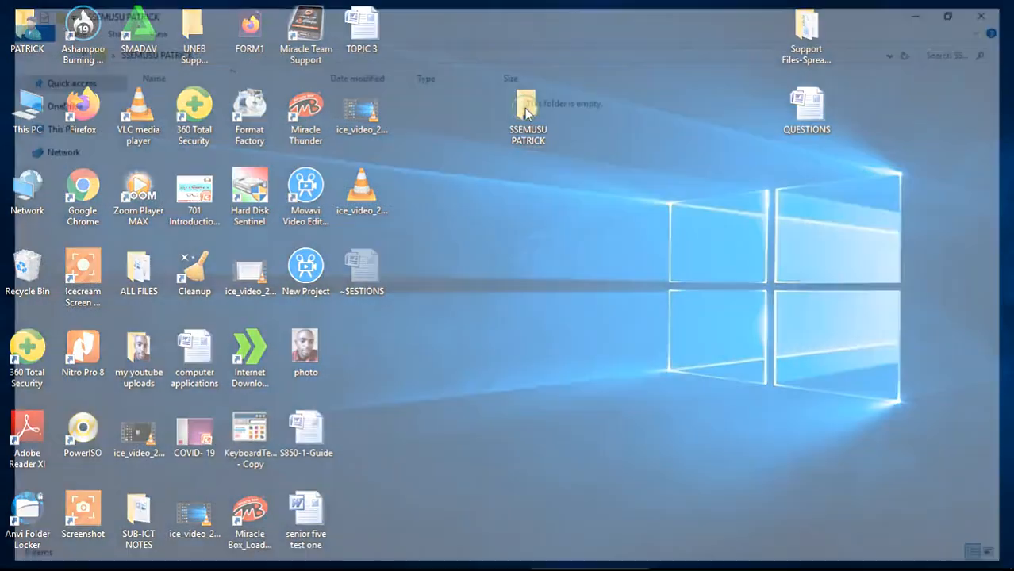
{"action": "key", "text": "ctrl+v"}
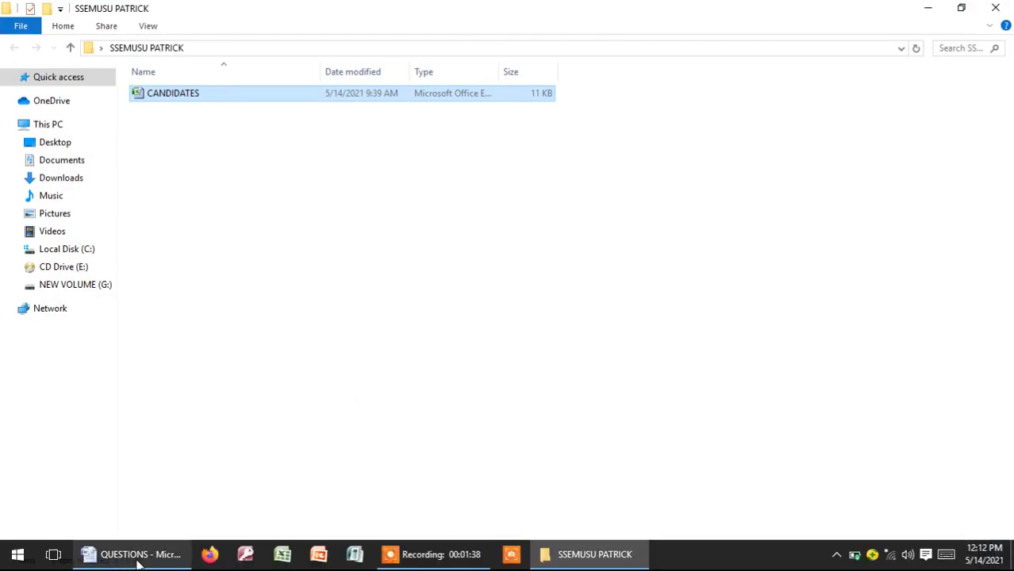
{"action": "left_click", "coordinate": [137, 556]}
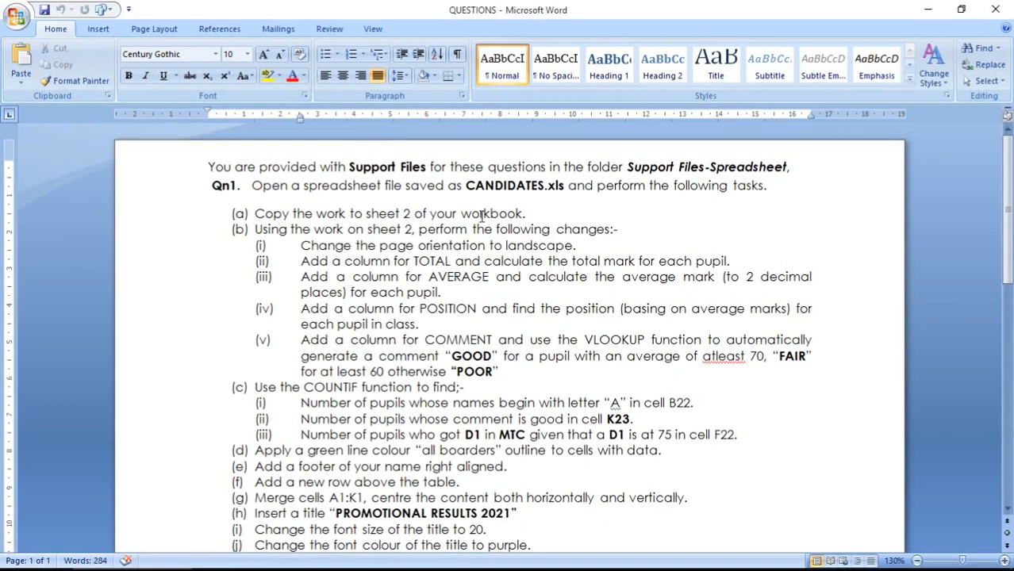
{"action": "mouse_move", "coordinate": [195, 561]}
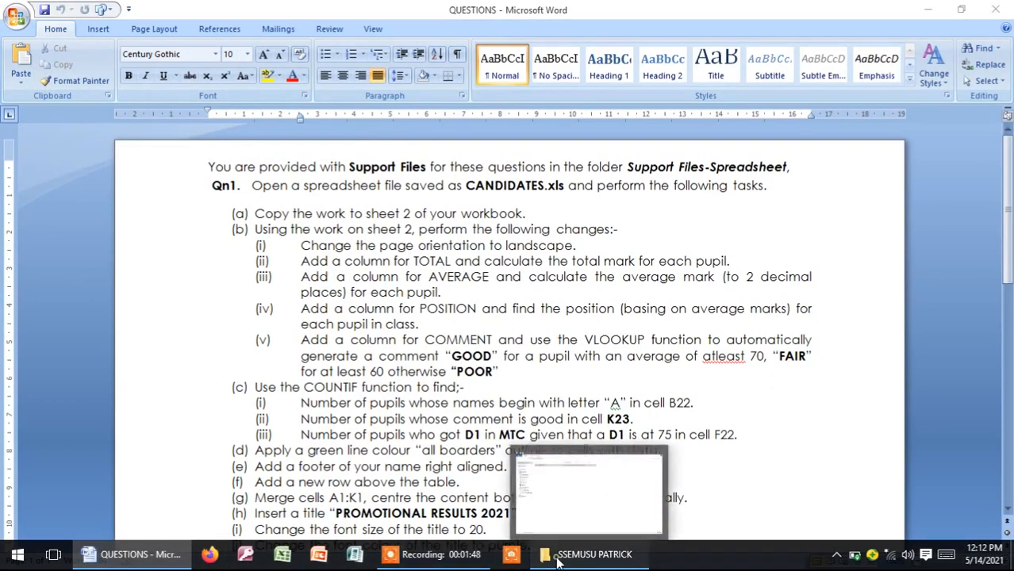
{"action": "left_click", "coordinate": [594, 555]}
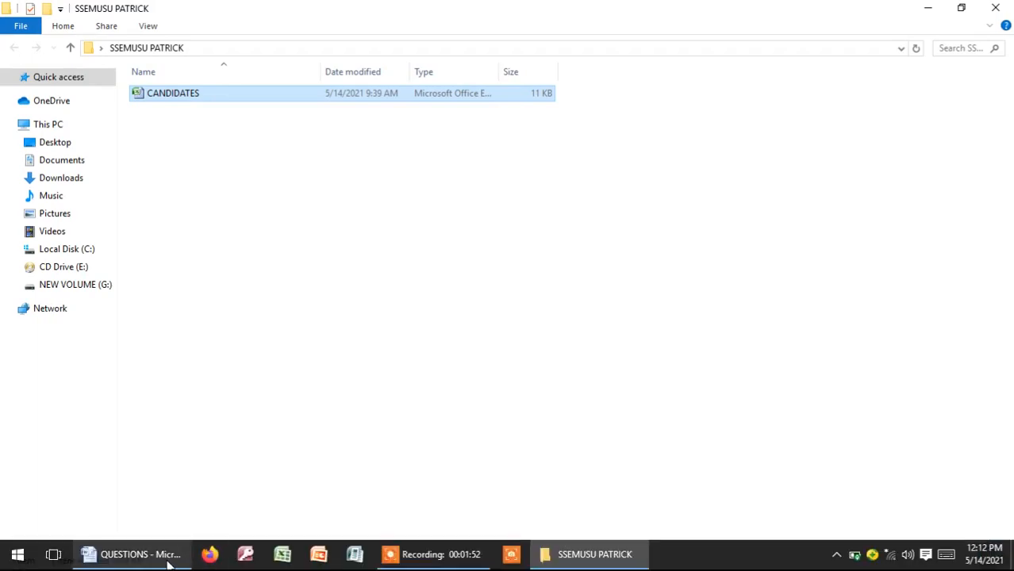
{"action": "left_click", "coordinate": [169, 561]}
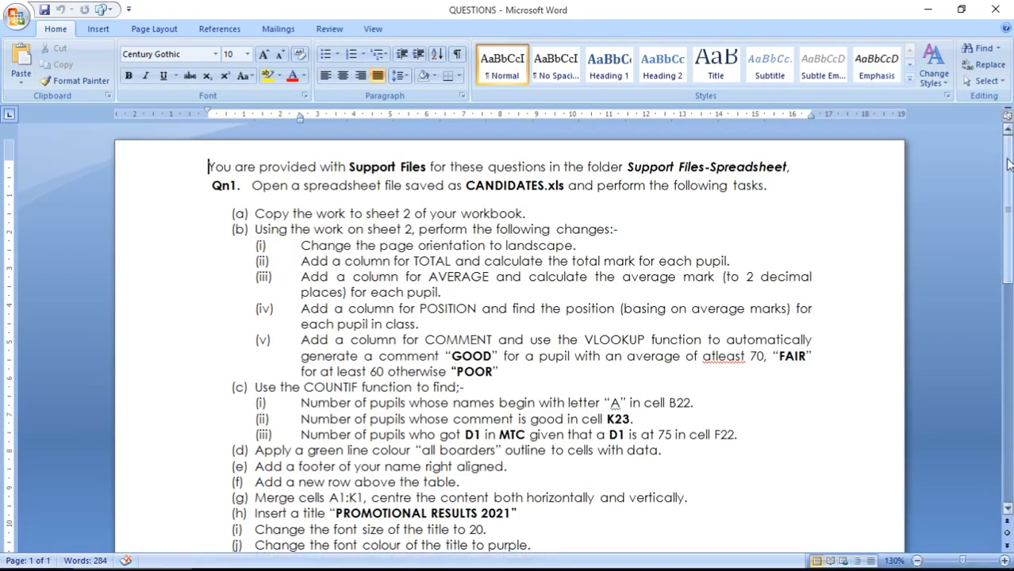
{"action": "left_click_drag", "start_coordinate": [1006, 165], "coordinate": [1006, 243]}
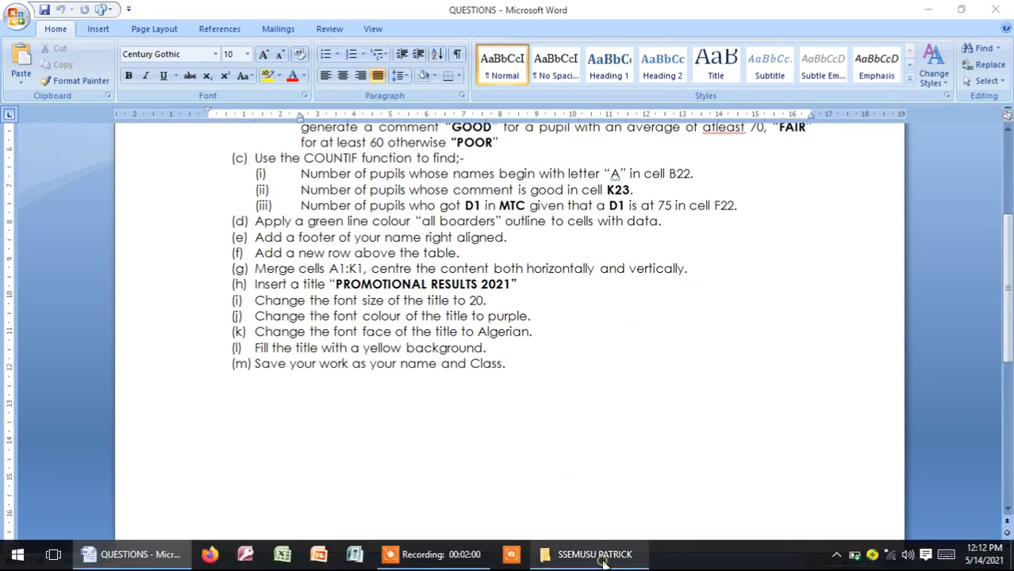
{"action": "left_click", "coordinate": [601, 560]}
Rename CANDIDATES to the student's full name followed by 'S.6' and open it in Excel
{"action": "right_click", "coordinate": [182, 96]}
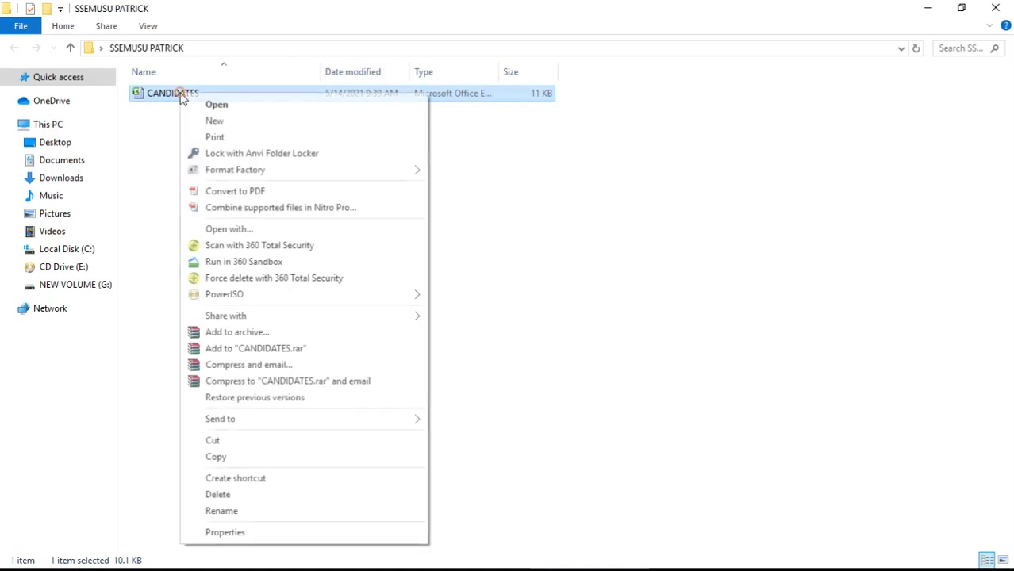
{"action": "left_click", "coordinate": [222, 510]}
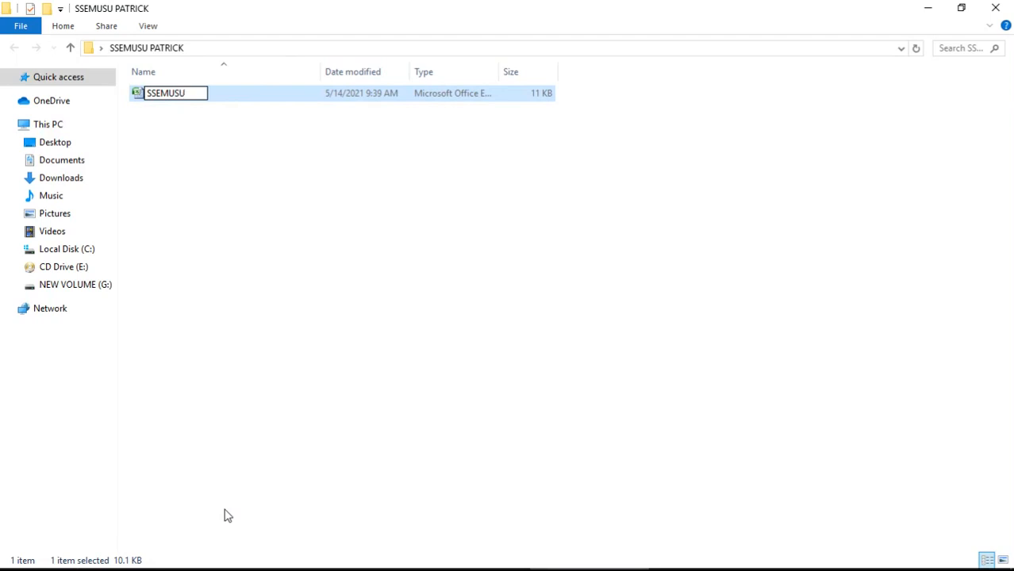
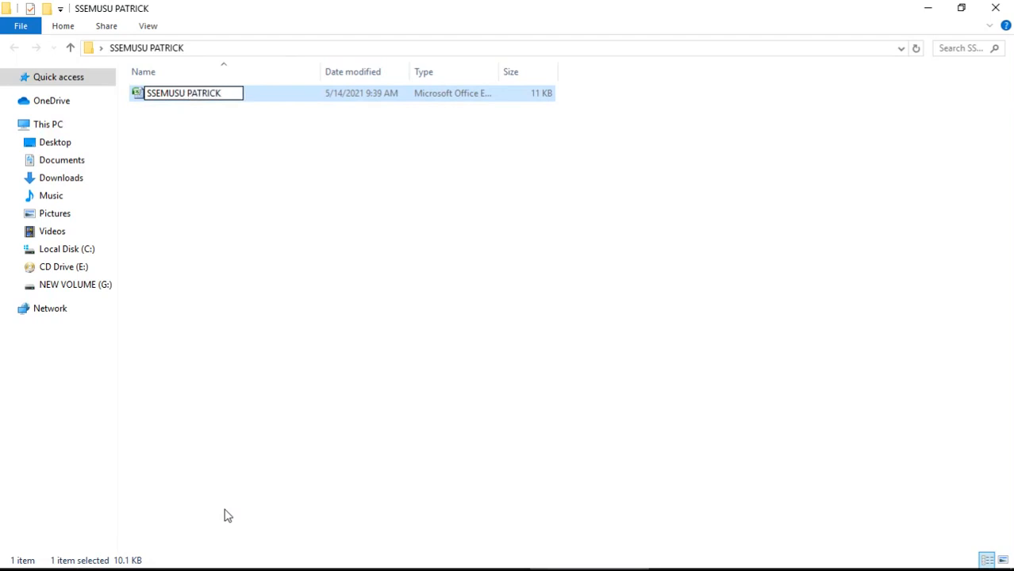
{"action": "type", "text": " S.6"}
{"action": "left_click", "coordinate": [333, 218]}
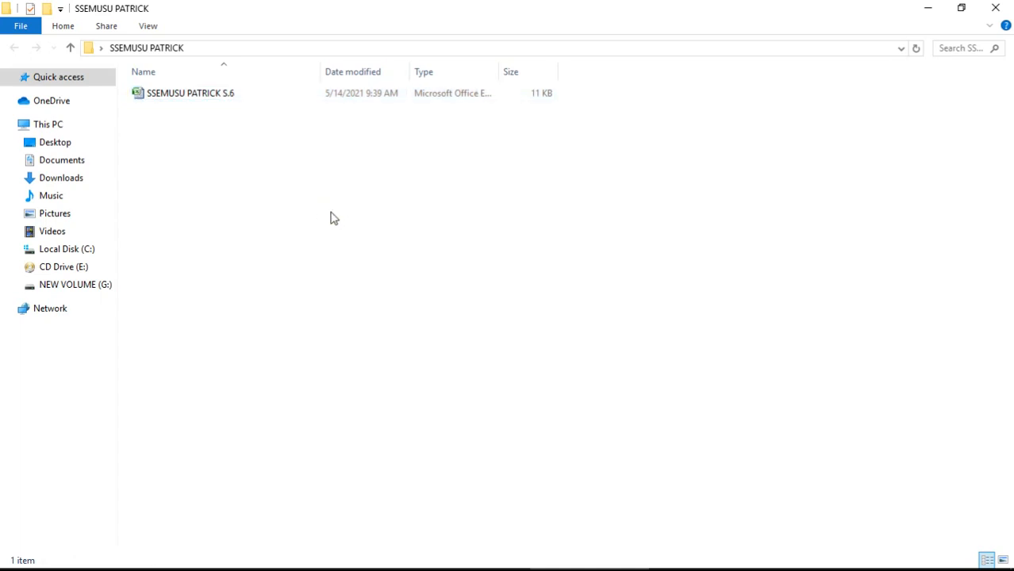
{"action": "double_click", "coordinate": [202, 95]}
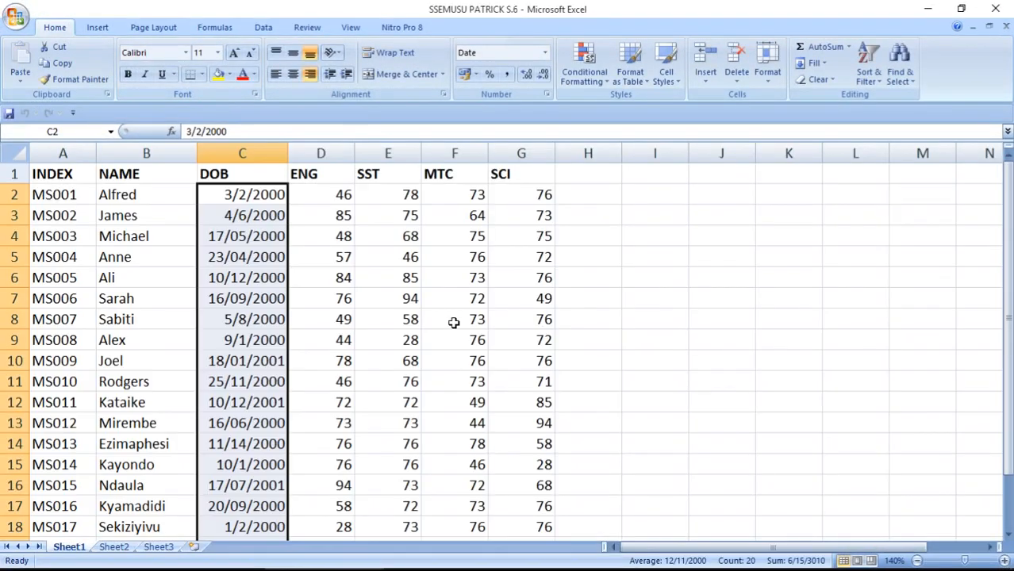
Scroll the marks sheet, reread the Word questions, then return to the workbook
{"action": "mouse_move", "coordinate": [1008, 190]}
{"action": "left_mouse_down"}
{"action": "mouse_move", "coordinate": [1007, 199]}
{"action": "mouse_move", "coordinate": [1007, 191]}
{"action": "left_mouse_up"}
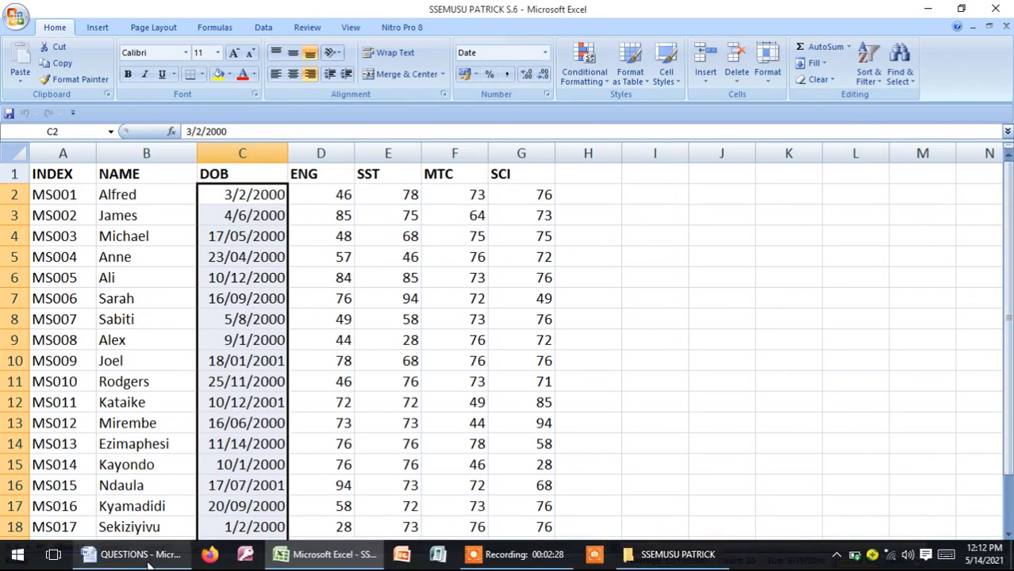
{"action": "left_click", "coordinate": [140, 555]}
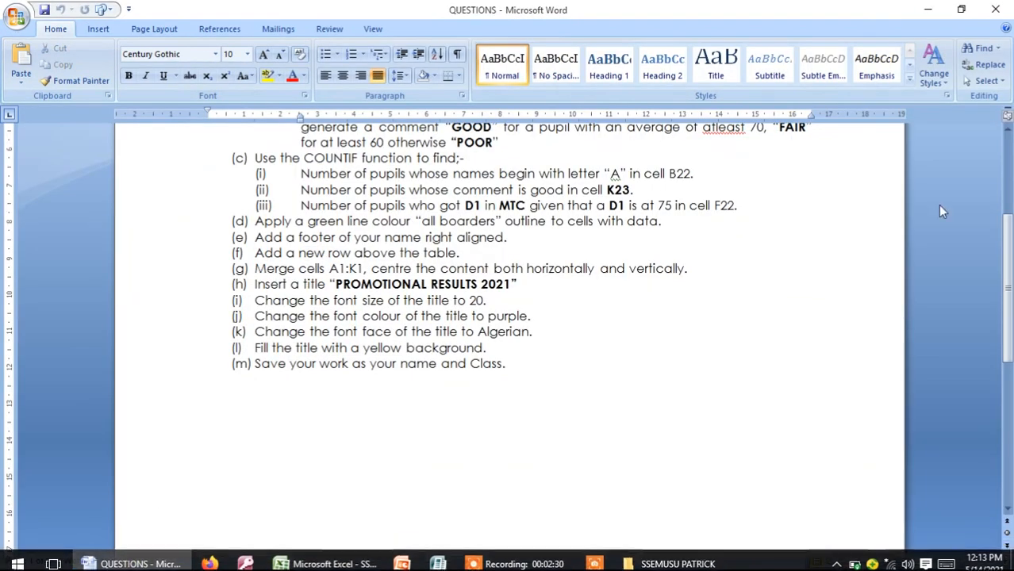
{"action": "left_click_drag", "start_coordinate": [1010, 262], "coordinate": [1009, 173]}
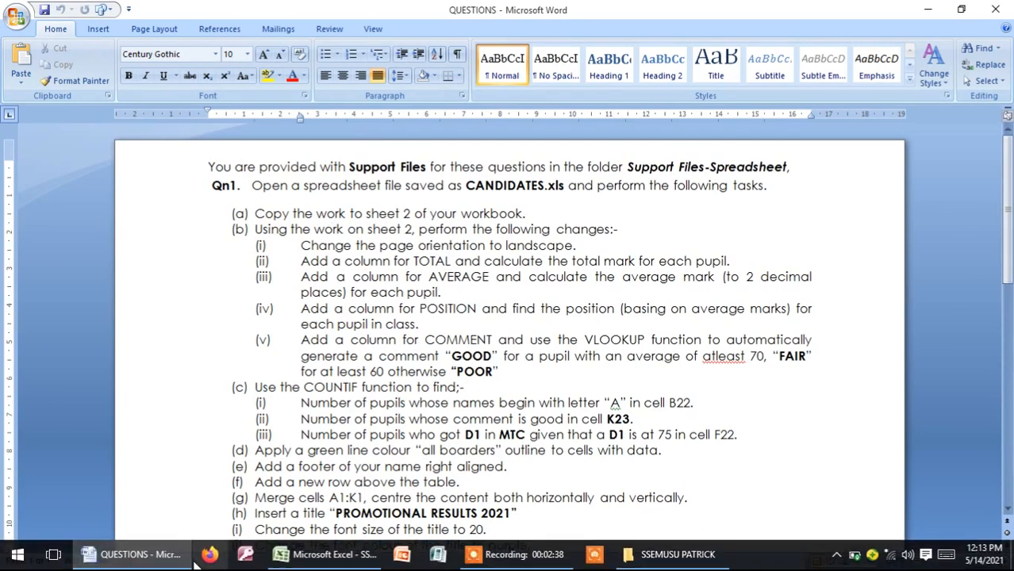
{"action": "left_click", "coordinate": [328, 556]}
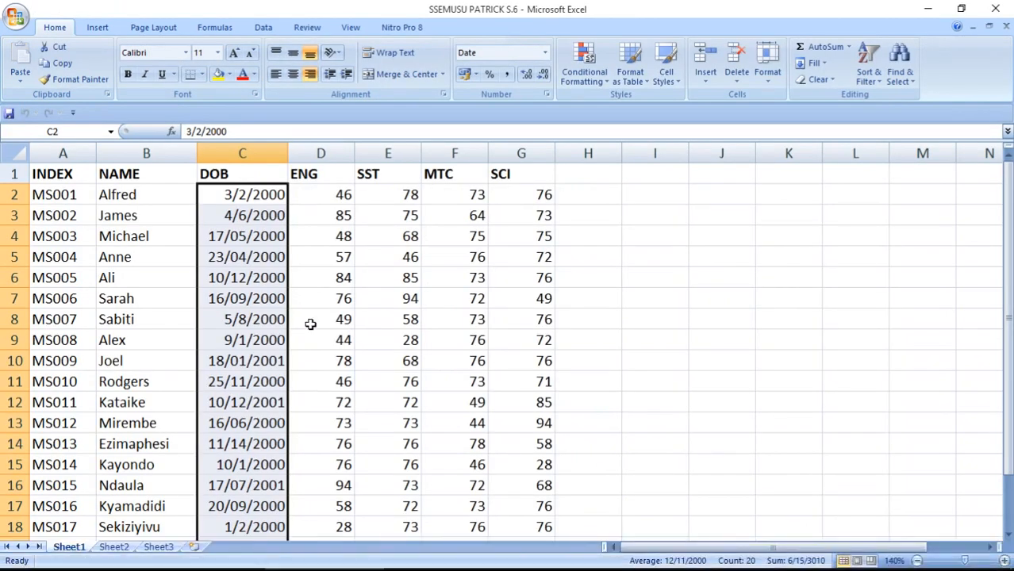
Copy the whole A1:G21 marks table onto Sheet2 and widen the DOB column so dates show
{"action": "key", "text": "ctrl+c"}
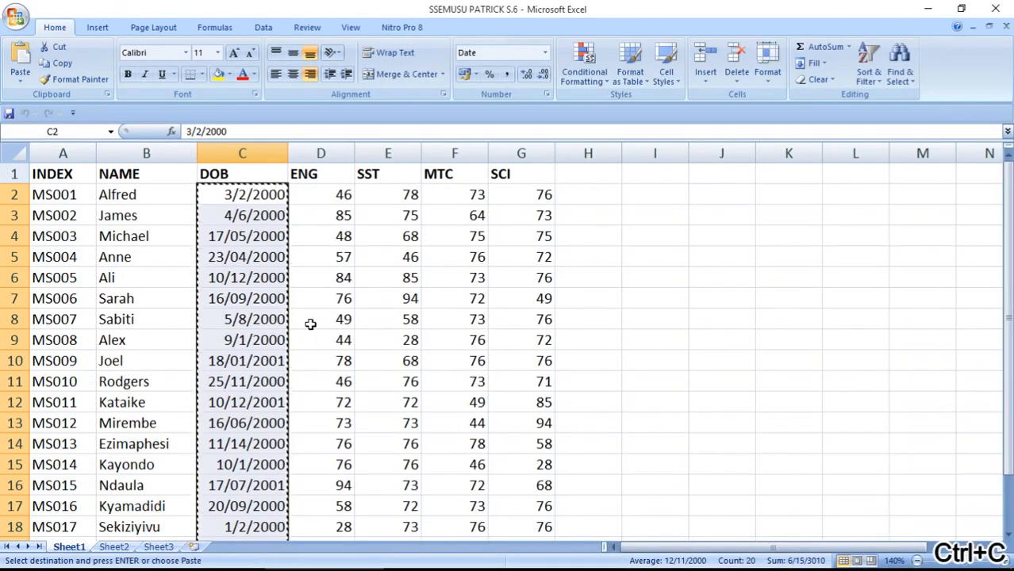
{"action": "key", "text": "ctrl+a"}
{"action": "left_click", "coordinate": [310, 324]}
{"action": "key", "text": "Escape"}
{"action": "key", "text": "ctrl+a"}
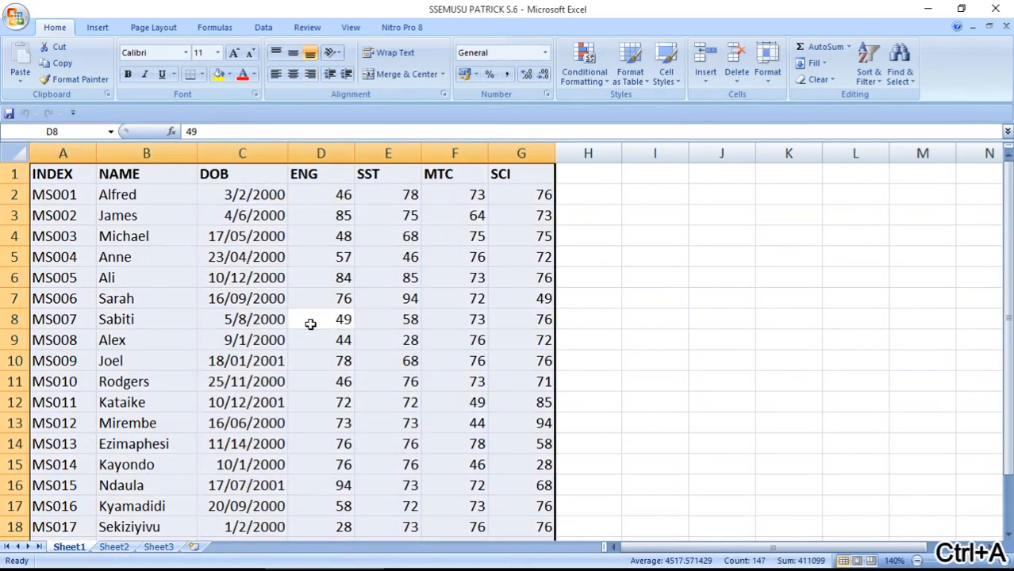
{"action": "key", "text": "ctrl+c"}
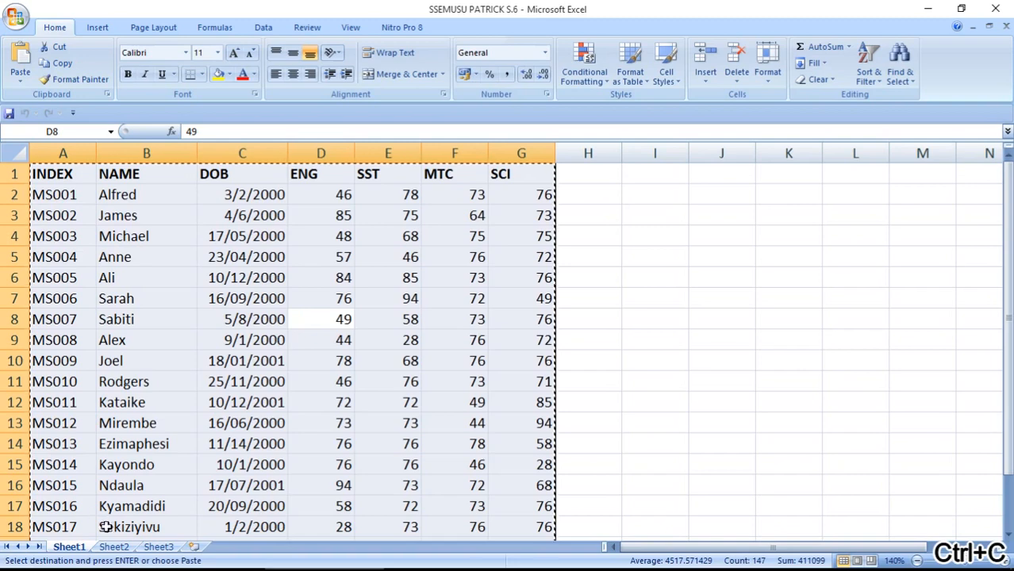
{"action": "left_click", "coordinate": [114, 546]}
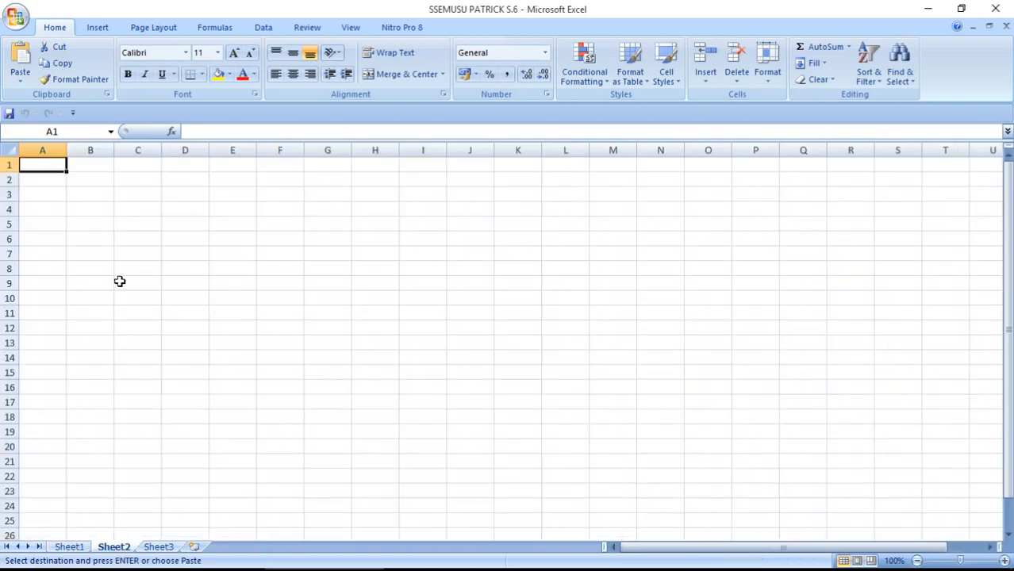
{"action": "key", "text": "ctrl+v"}
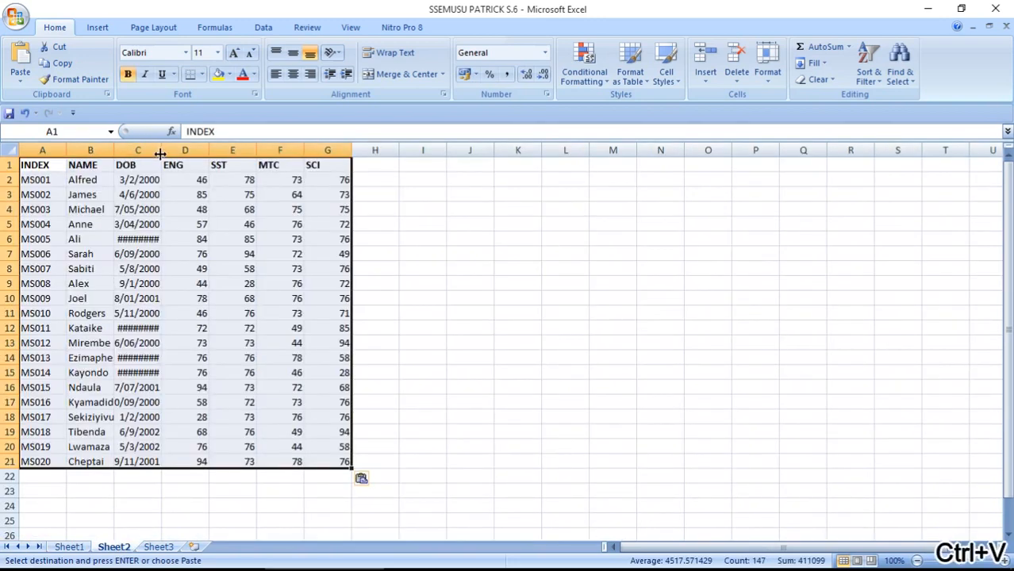
{"action": "left_click_drag", "start_coordinate": [161, 150], "coordinate": [175, 153]}
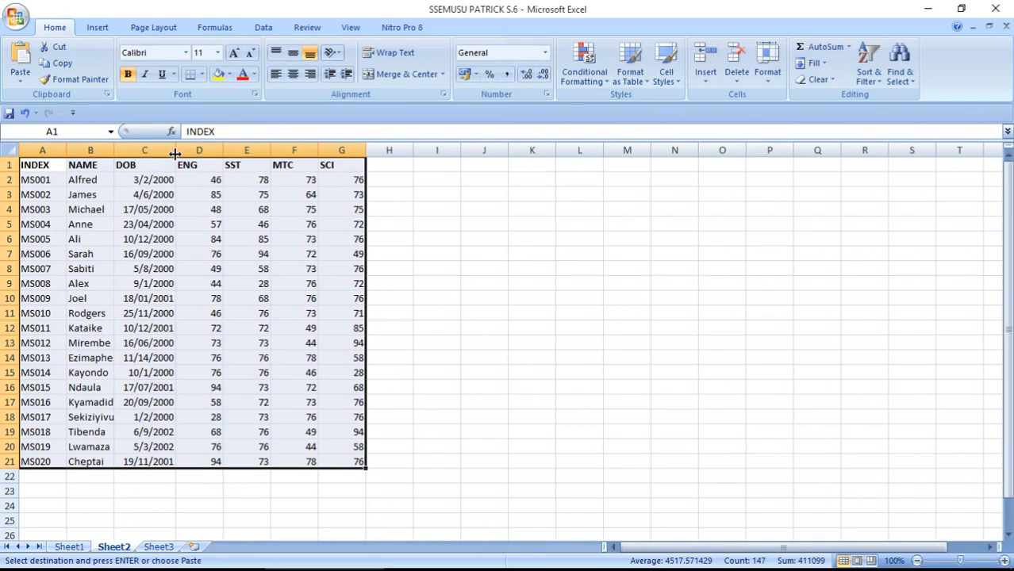
{"action": "left_click", "coordinate": [179, 241]}
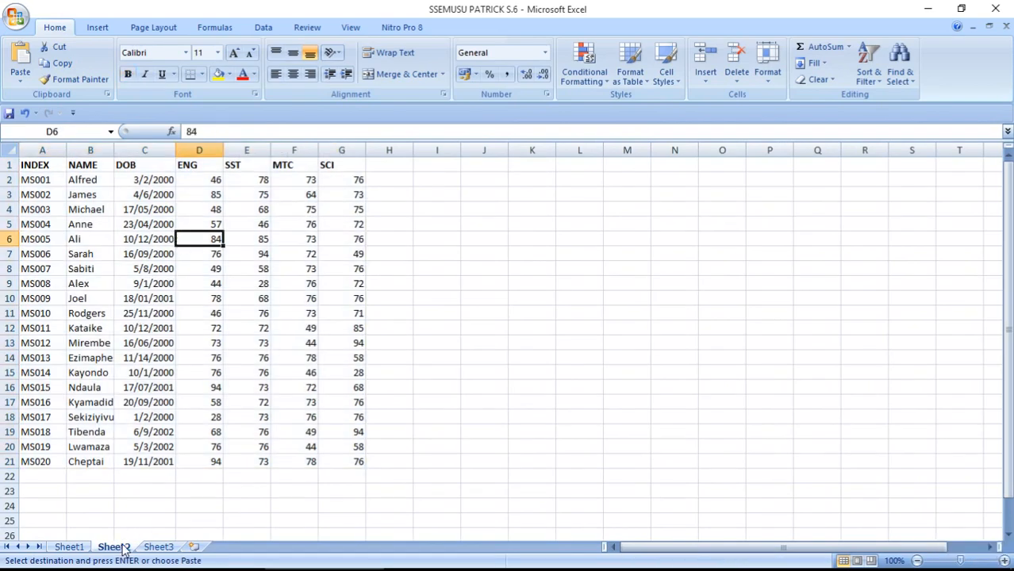
Check the questions in Word, then come back to the Excel workbook
{"action": "mouse_move", "coordinate": [119, 569]}
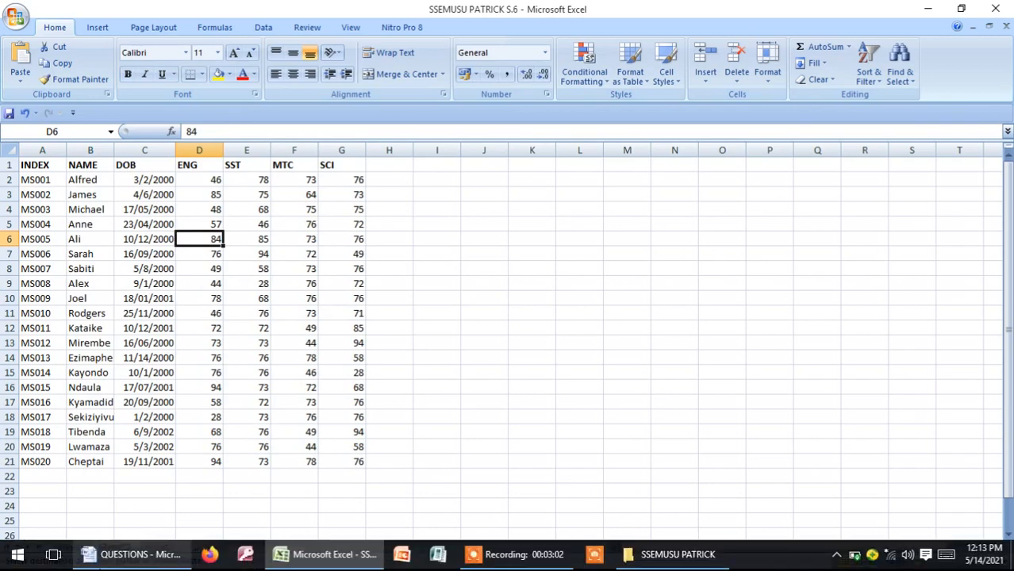
{"action": "left_click", "coordinate": [146, 560]}
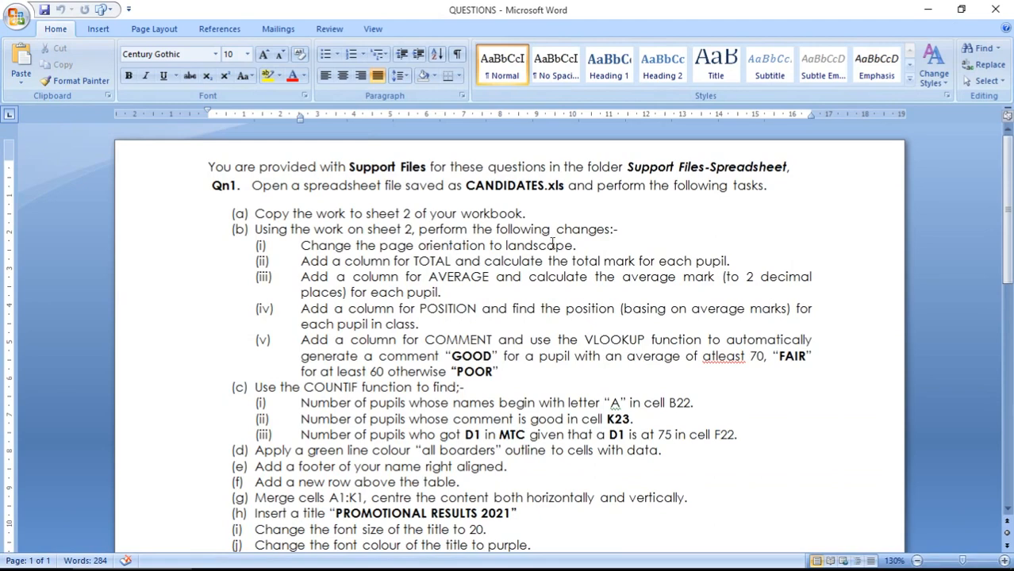
{"action": "mouse_move", "coordinate": [180, 565]}
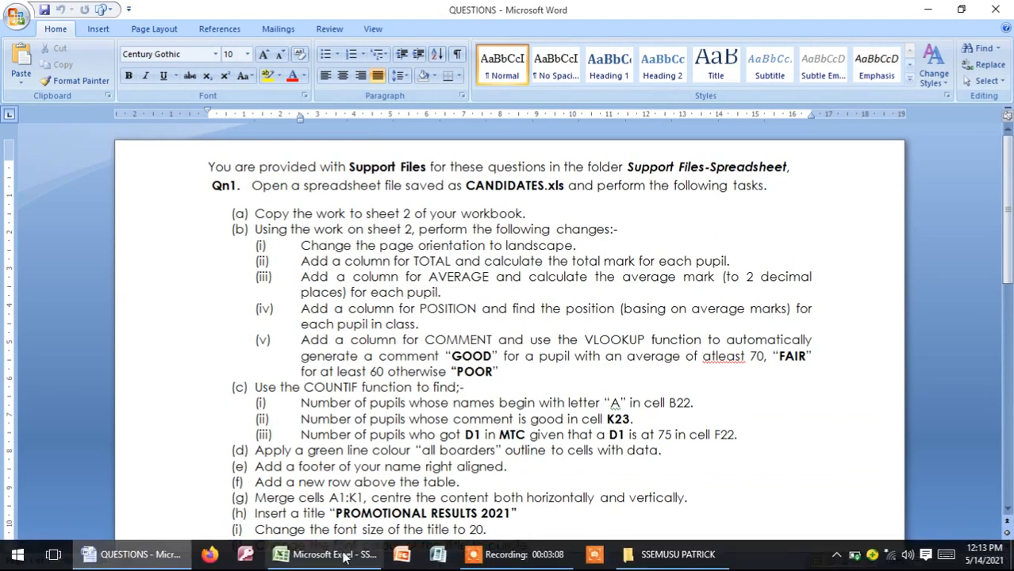
{"action": "left_click", "coordinate": [295, 557]}
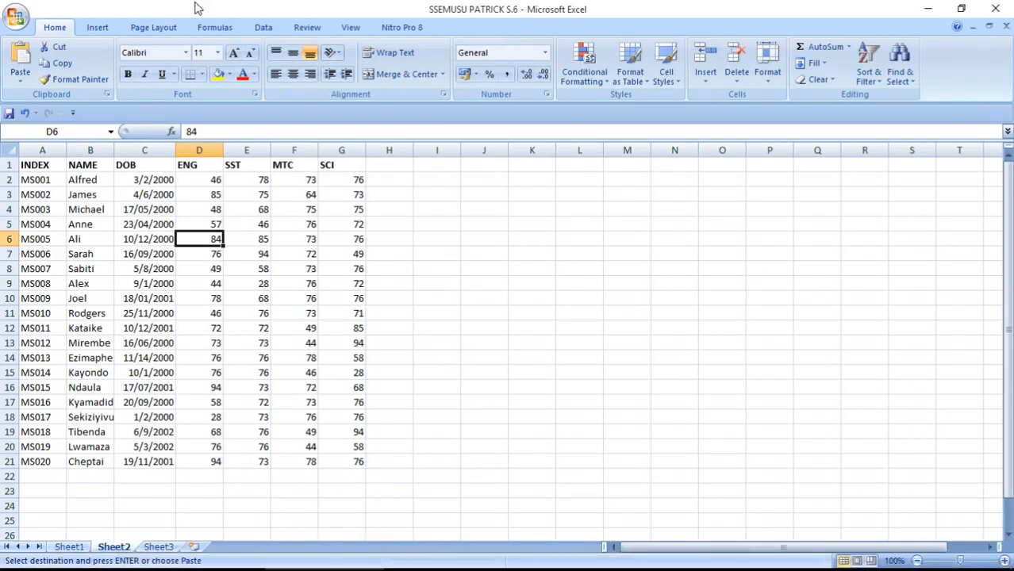
Set Sheet2's page orientation to Landscape
{"action": "left_click", "coordinate": [164, 27]}
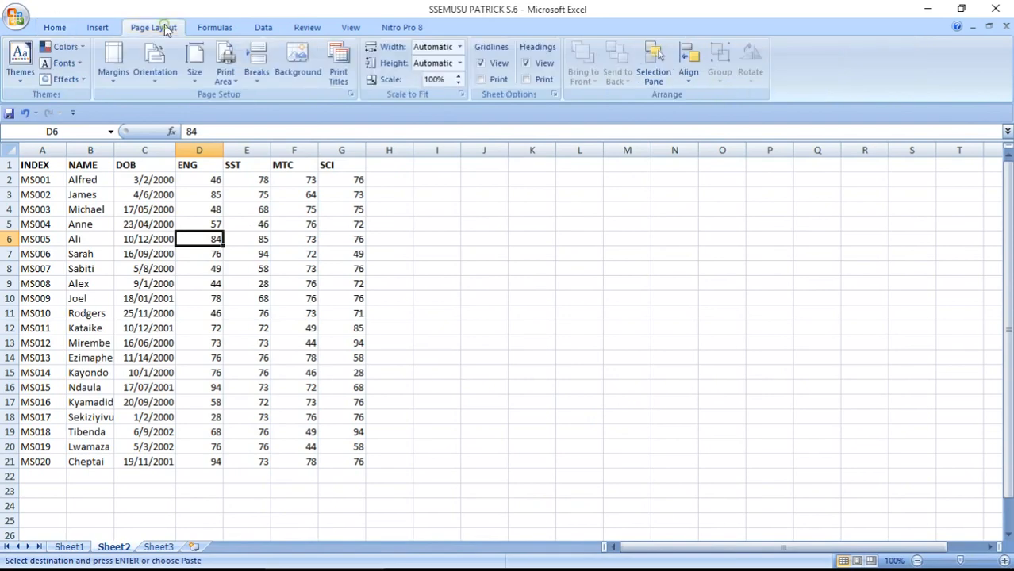
{"action": "left_click", "coordinate": [156, 70]}
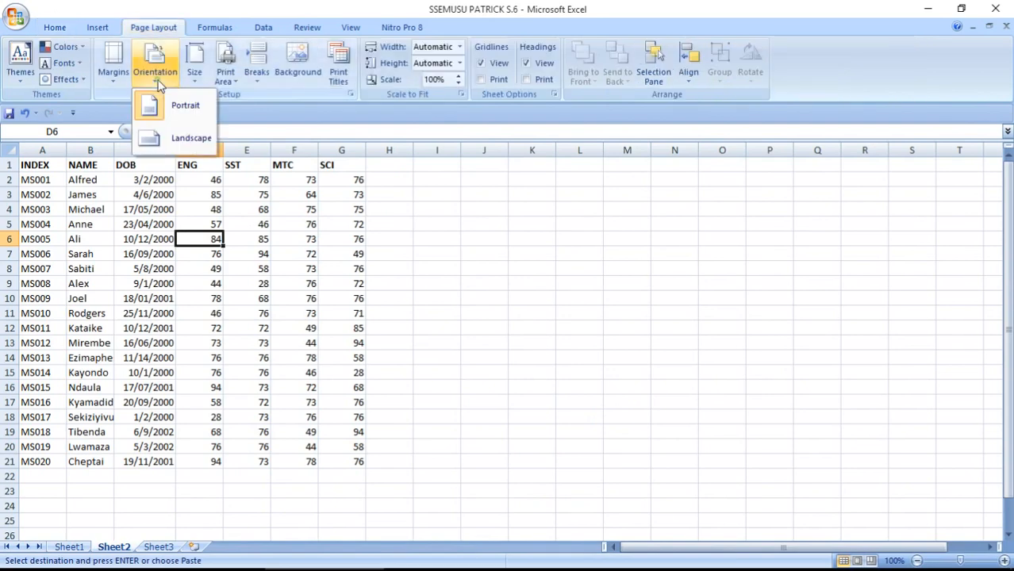
{"action": "left_click", "coordinate": [163, 140]}
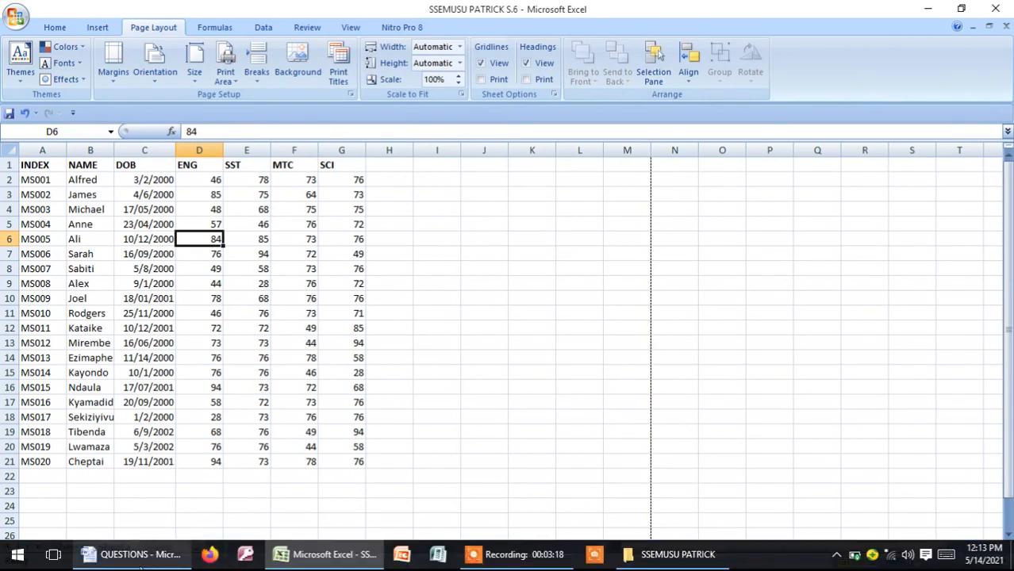
{"action": "left_click", "coordinate": [147, 558]}
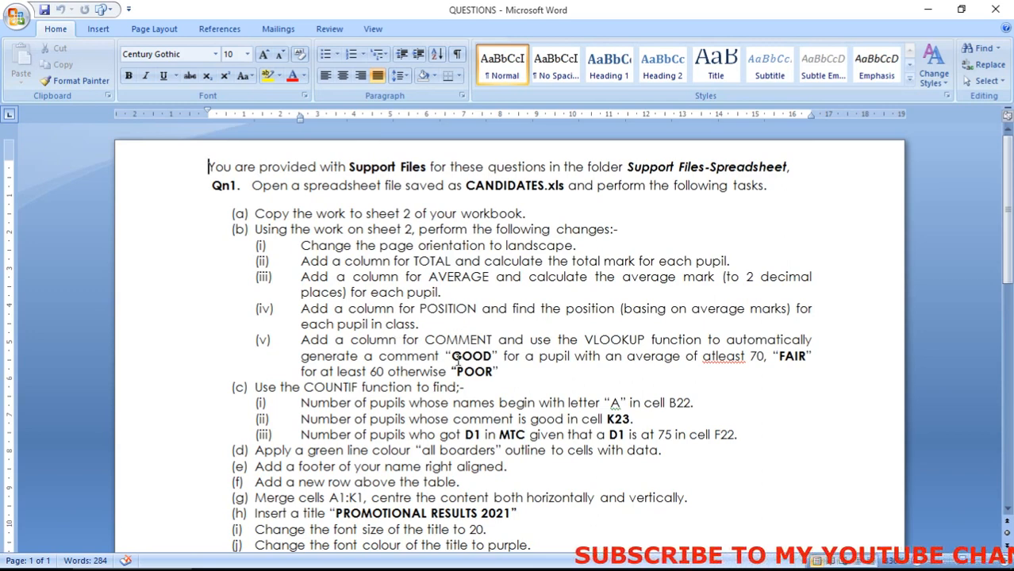
Bold GOOD and mark TOTAL, AVERAGE, POSITION, COMMENT and VLOOKUP in the questions
{"action": "left_click_drag", "start_coordinate": [452, 356], "coordinate": [487, 356]}
{"action": "key", "text": "ctrl+b"}
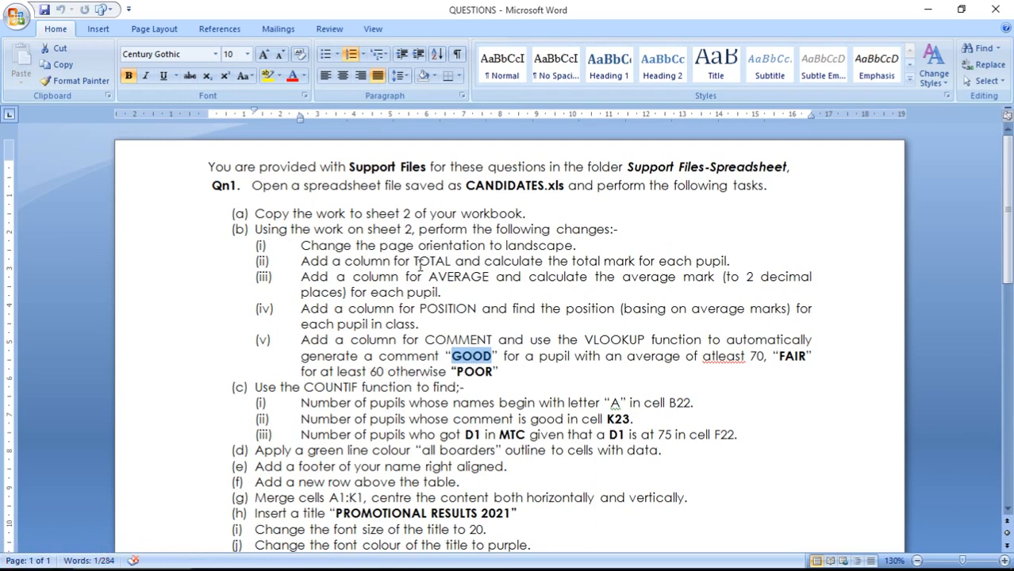
{"action": "left_click_drag", "start_coordinate": [413, 261], "coordinate": [450, 261]}
{"action": "left_click_drag", "start_coordinate": [429, 277], "coordinate": [480, 277]}
{"action": "left_click_drag", "start_coordinate": [419, 308], "coordinate": [477, 308]}
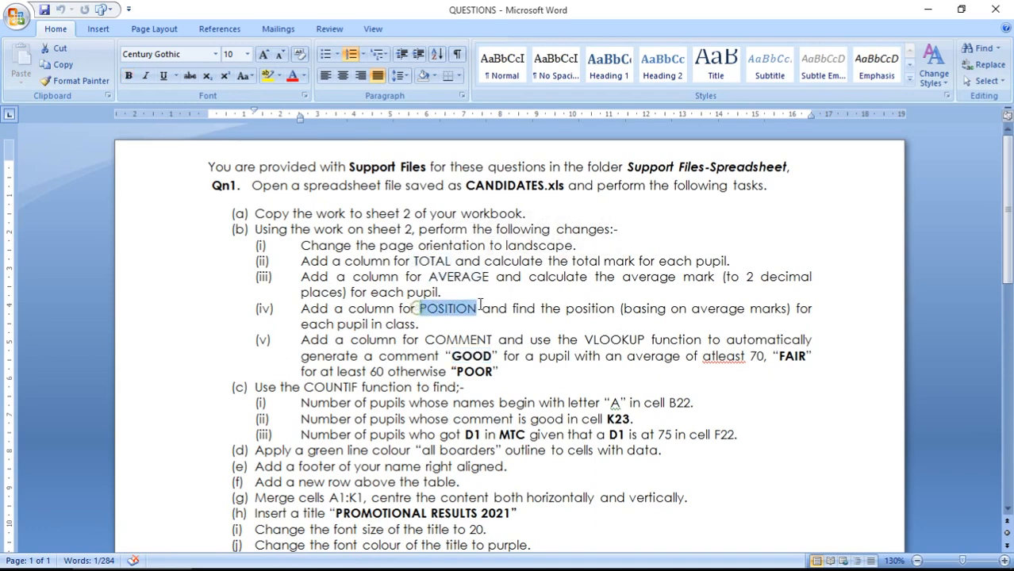
{"action": "left_click_drag", "start_coordinate": [426, 341], "coordinate": [491, 340]}
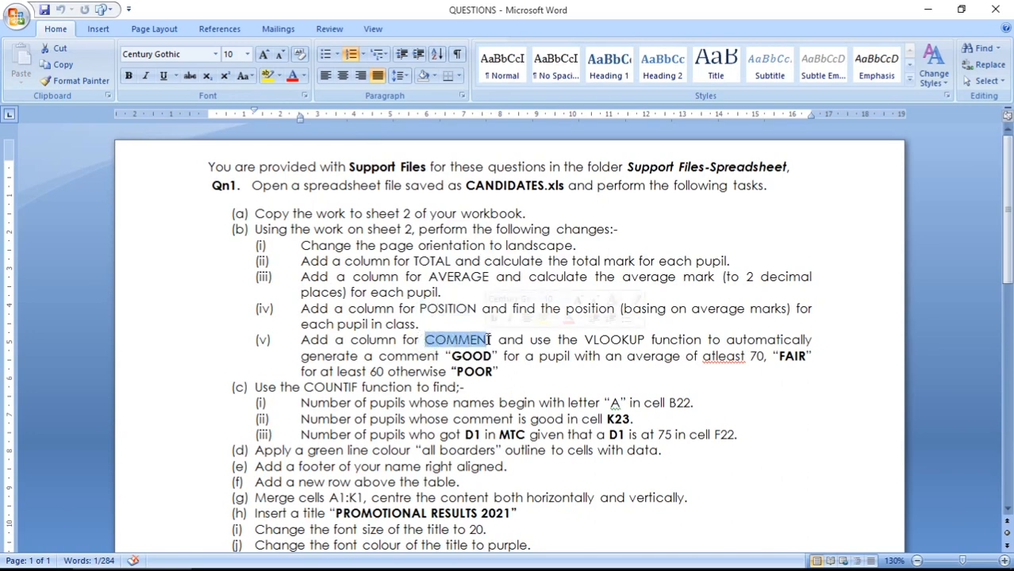
{"action": "left_click_drag", "start_coordinate": [586, 340], "coordinate": [637, 339]}
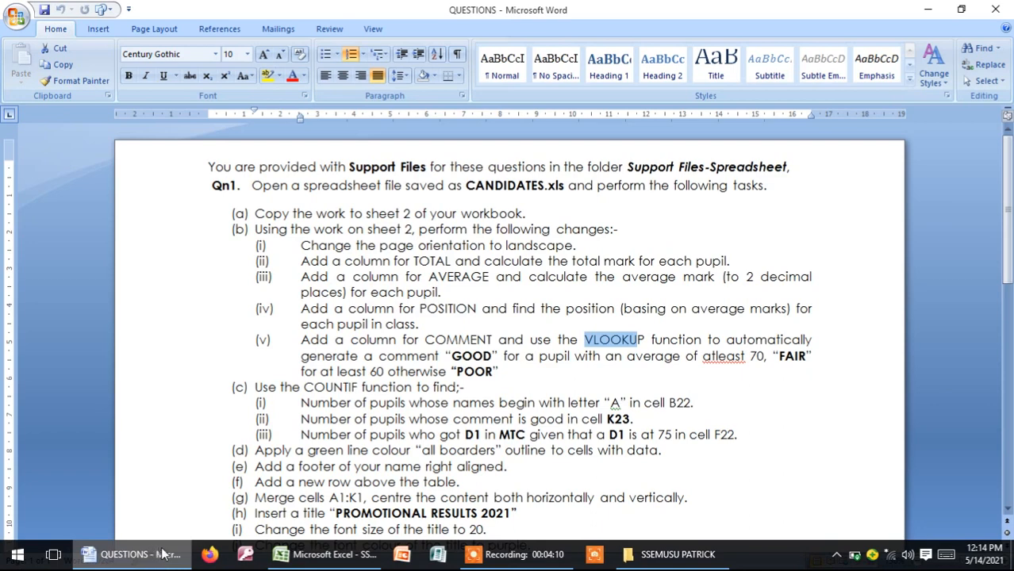
{"action": "left_click", "coordinate": [327, 558]}
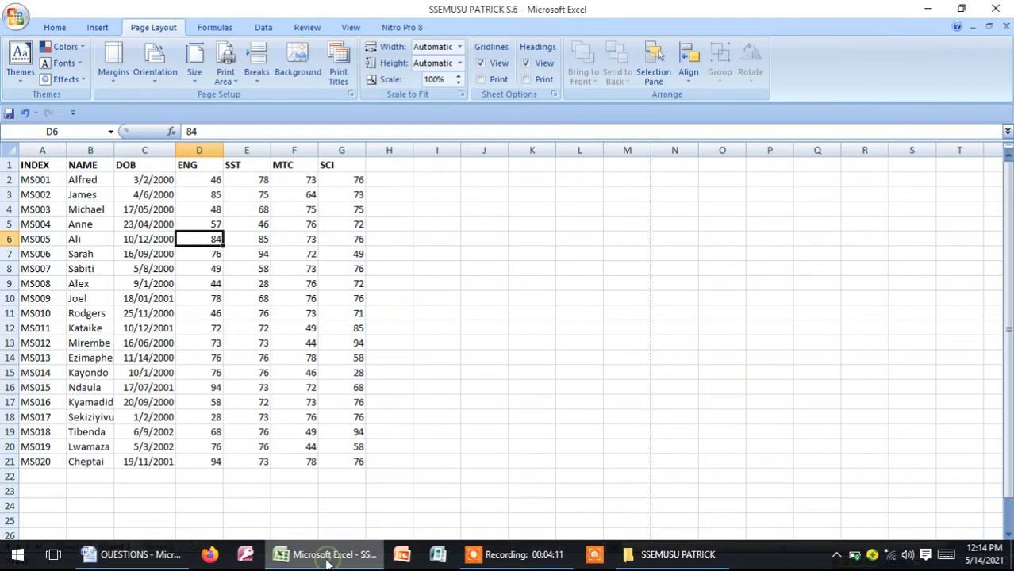
Enter headings TOTAL, AVERAGE, POSITION and COMMENT in H1:K1 and widen column K
{"action": "left_click", "coordinate": [393, 166]}
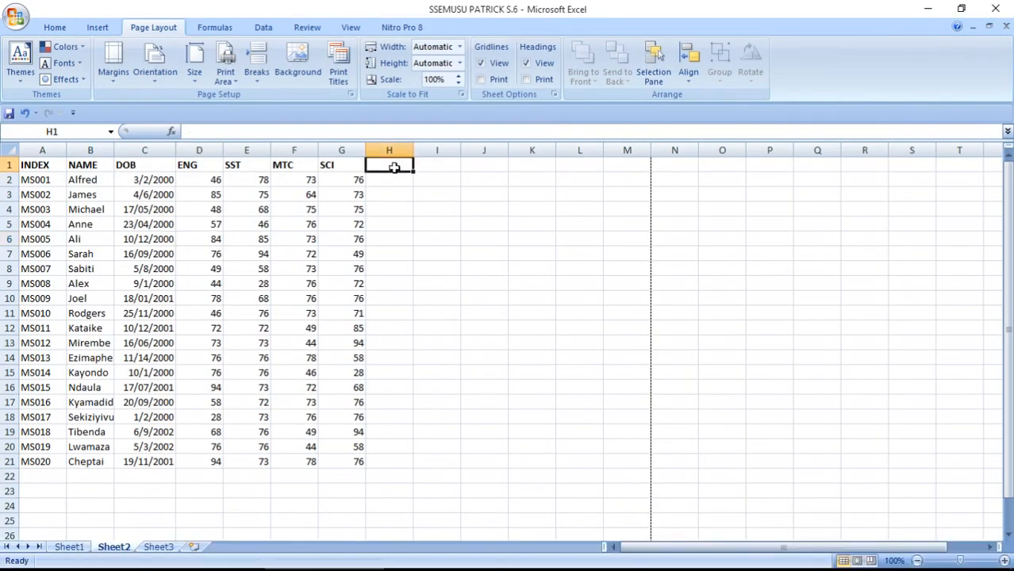
{"action": "type", "text": "TOTAL"}
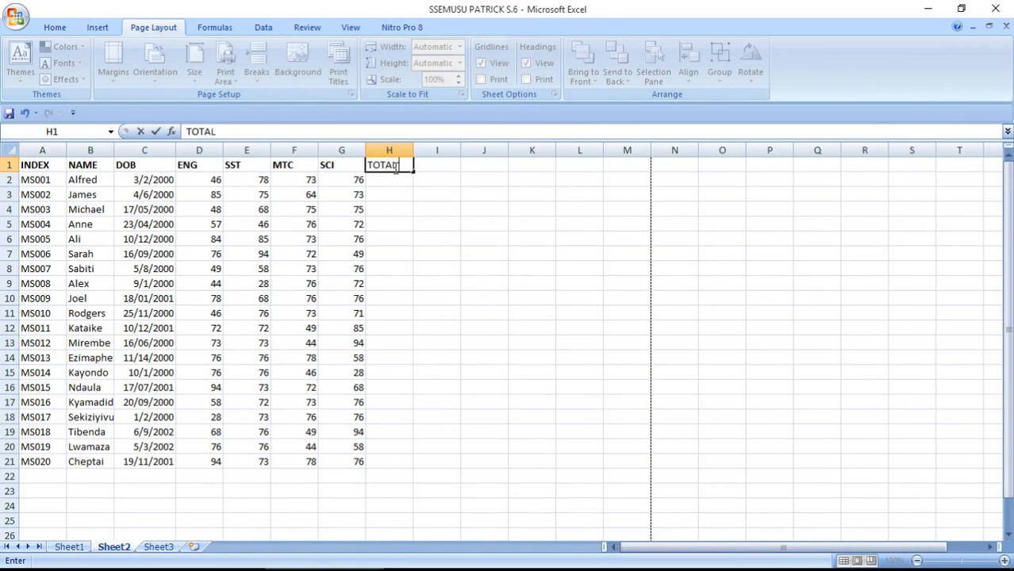
{"action": "key", "text": "Tab"}
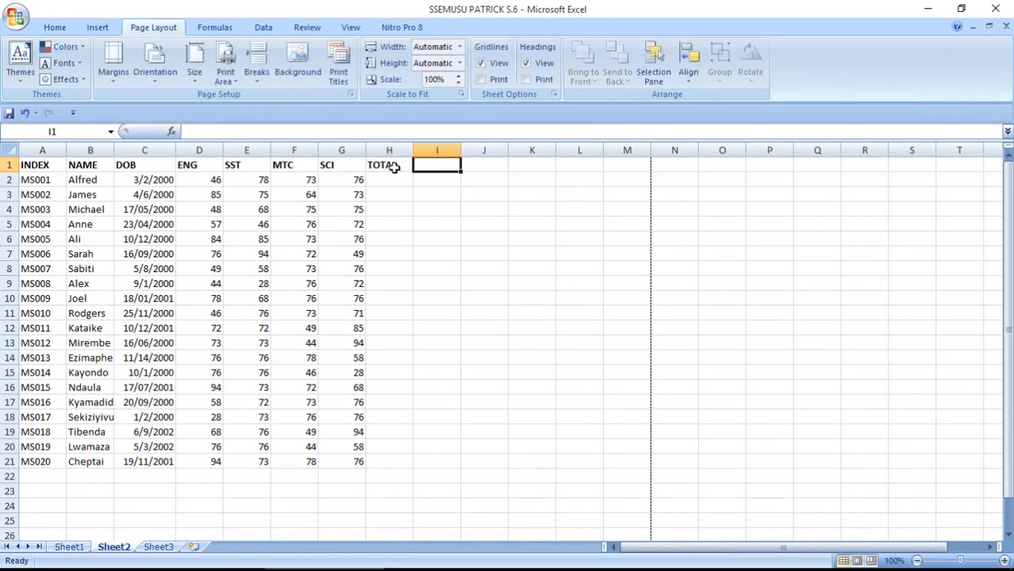
{"action": "type", "text": "AVERAGE"}
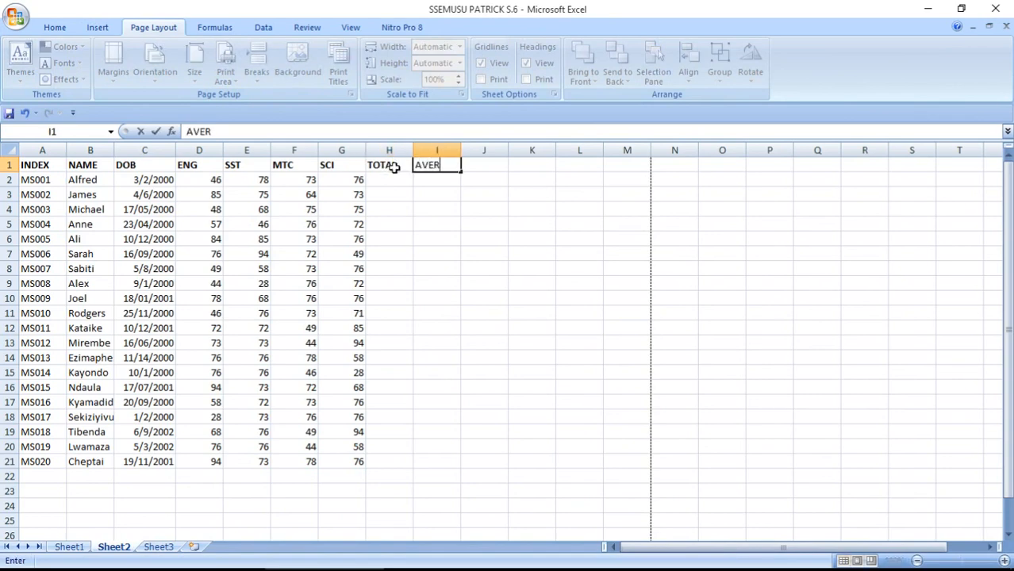
{"action": "left_click", "coordinate": [486, 165]}
{"action": "type", "text": "POSIT"}
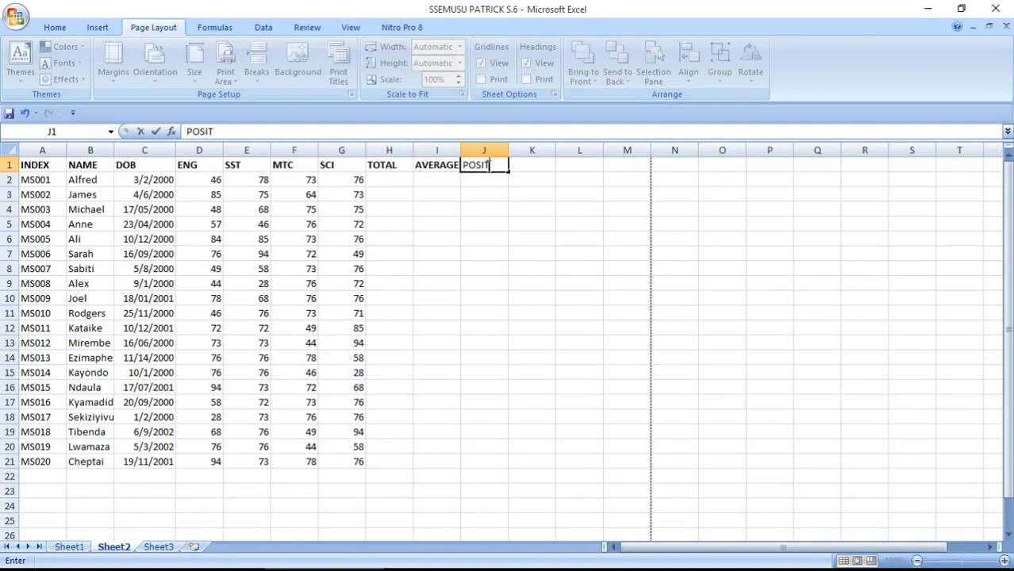
{"action": "type", "text": "ION"}
{"action": "left_click", "coordinate": [534, 164]}
{"action": "type", "text": "COMMENT"}
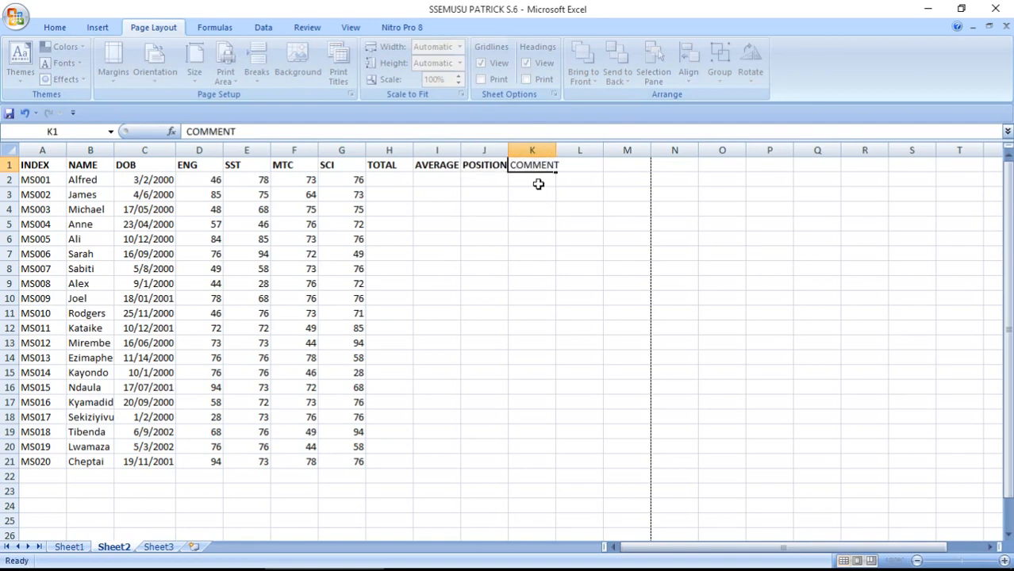
{"action": "left_click", "coordinate": [539, 182]}
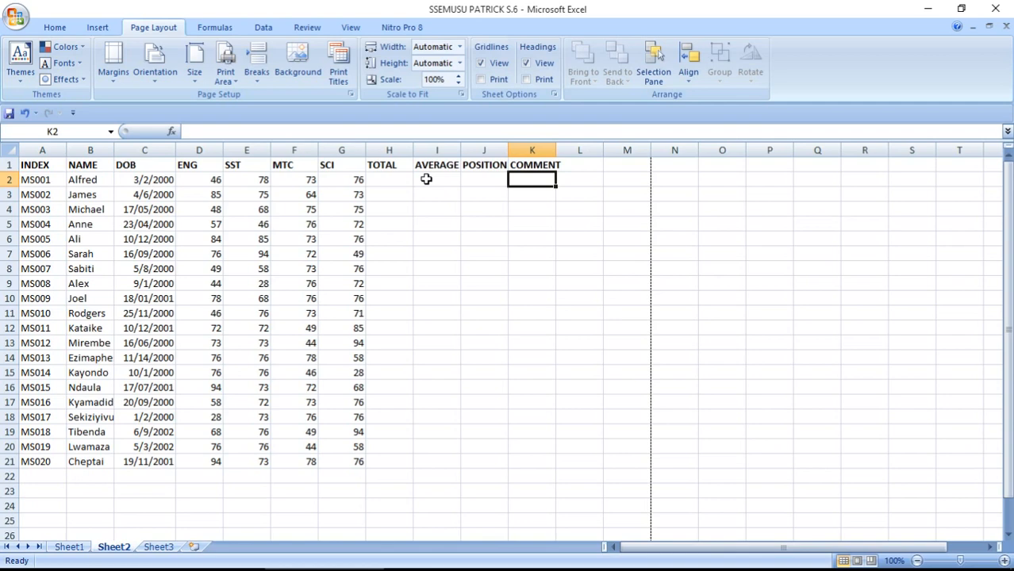
{"action": "left_click_drag", "start_coordinate": [555, 150], "coordinate": [563, 150]}
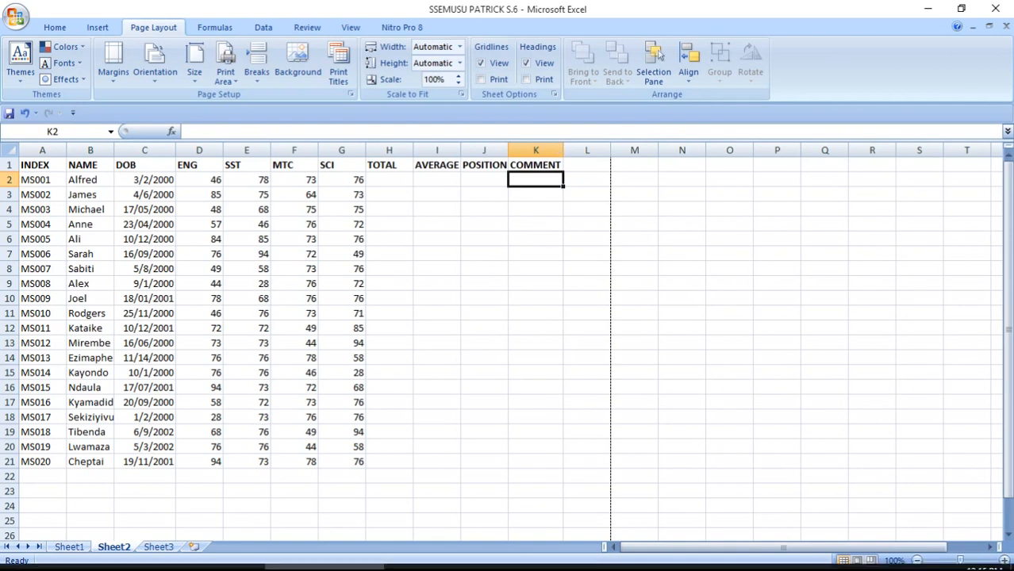
{"action": "left_click", "coordinate": [139, 557]}
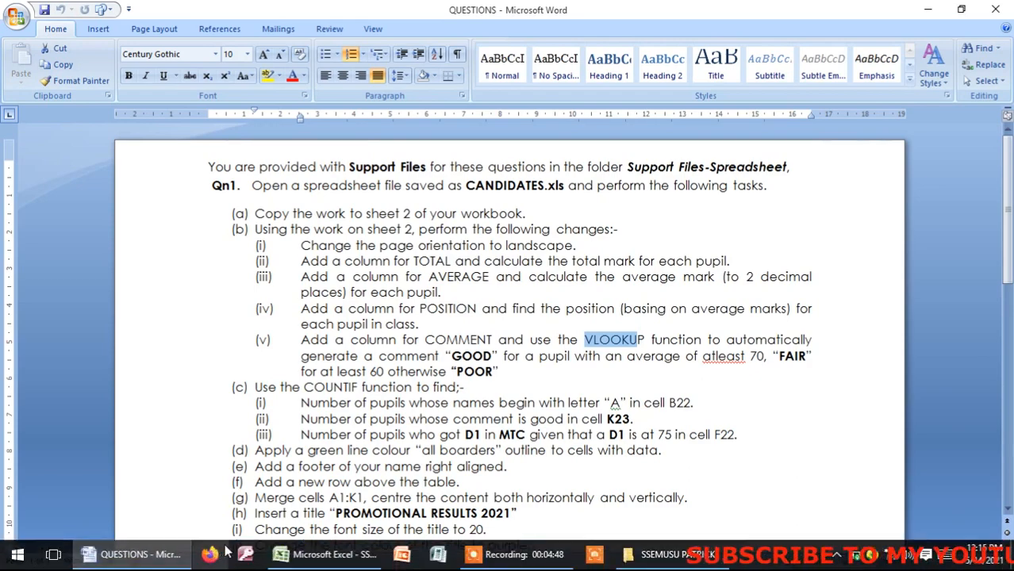
Enter =SUM(D2:G2) in H2 for the first pupil's total
{"action": "left_click", "coordinate": [312, 560]}
{"action": "left_click", "coordinate": [396, 180]}
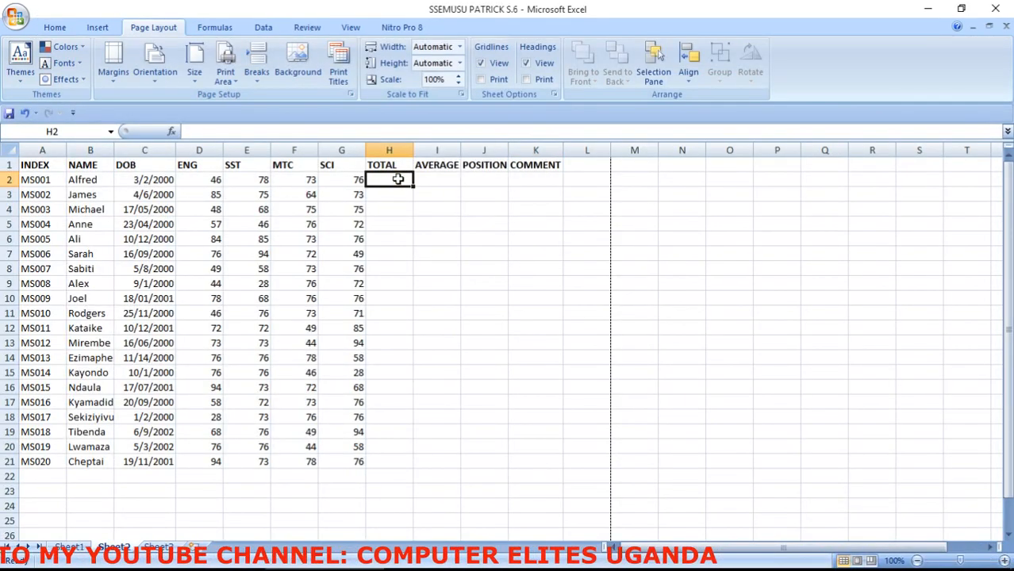
{"action": "type", "text": "=SU"}
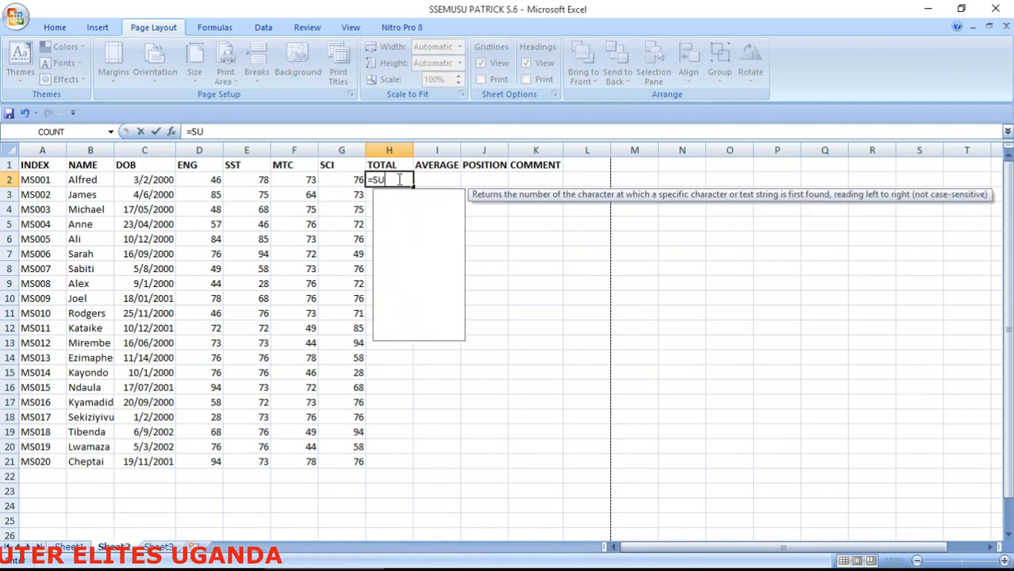
{"action": "type", "text": "M("}
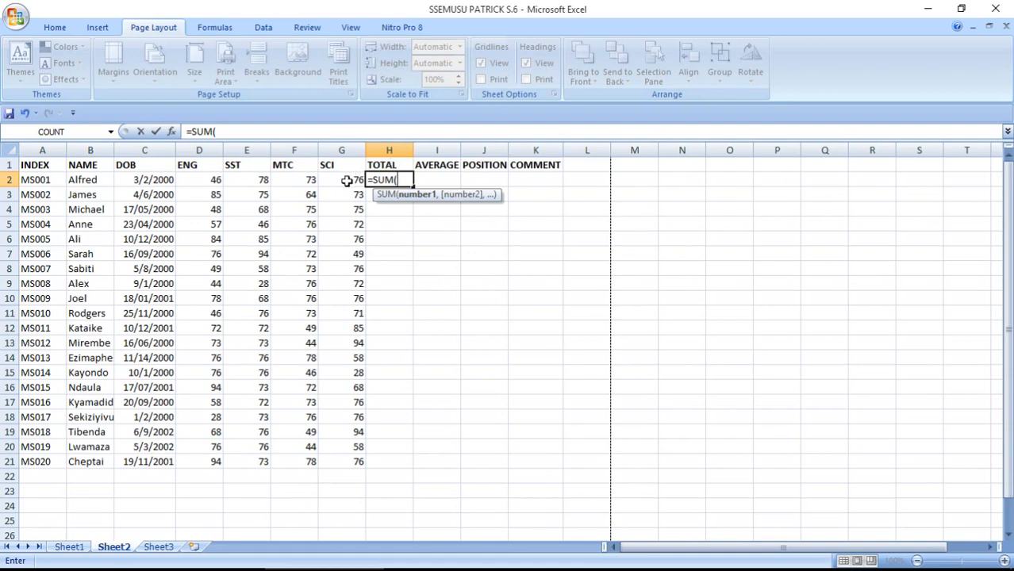
{"action": "left_click_drag", "start_coordinate": [211, 180], "coordinate": [333, 180]}
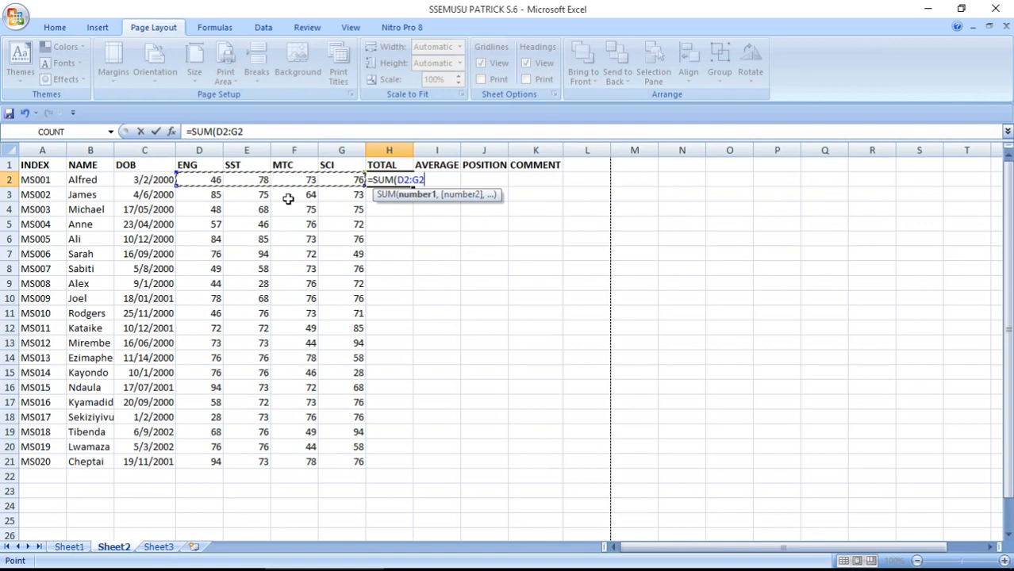
{"action": "type", "text": ")"}
{"action": "key", "text": "Return"}
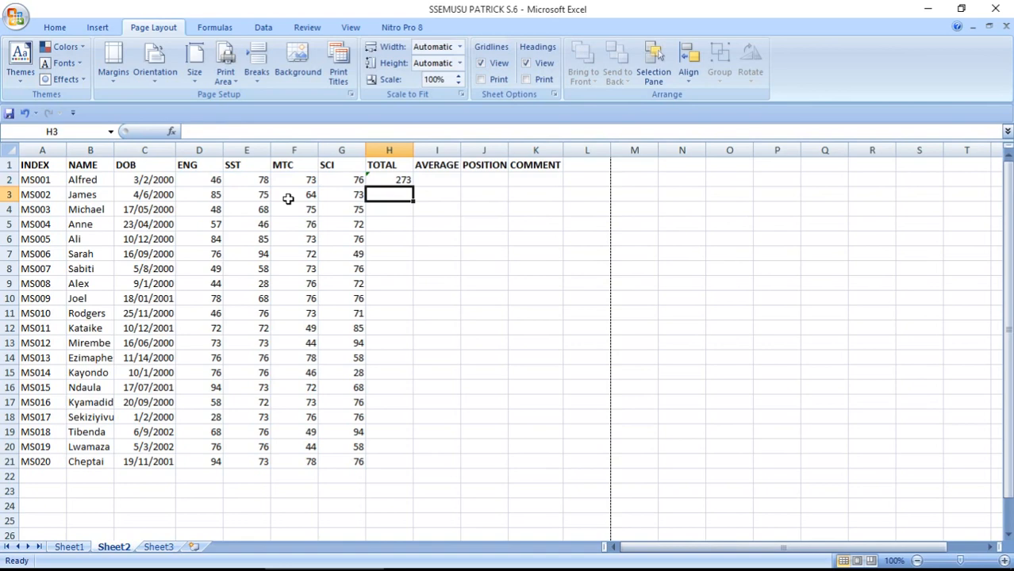
Fill the H2 total formula down to H21
{"action": "left_click", "coordinate": [389, 180]}
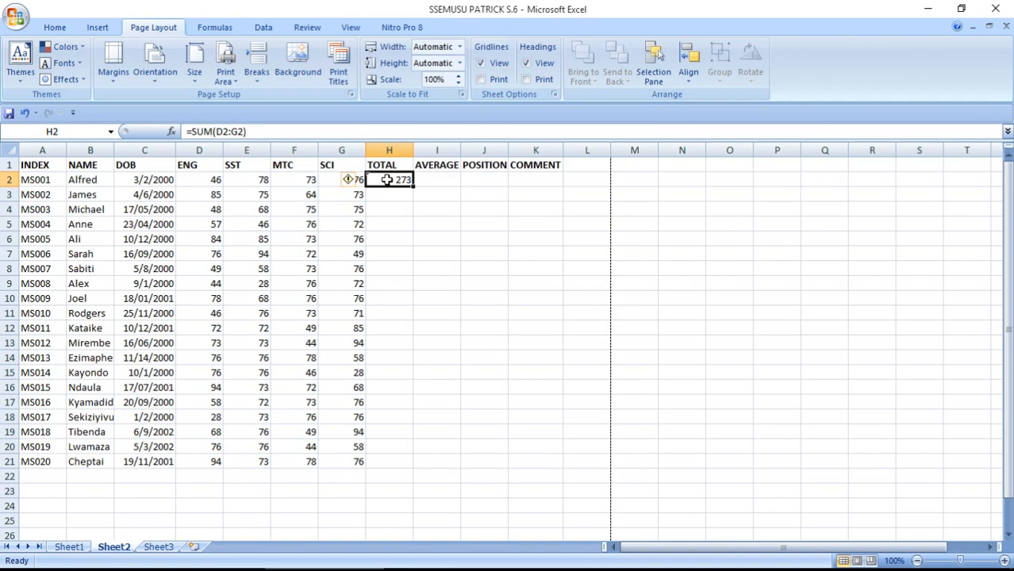
{"action": "left_click_drag", "start_coordinate": [413, 185], "coordinate": [390, 471]}
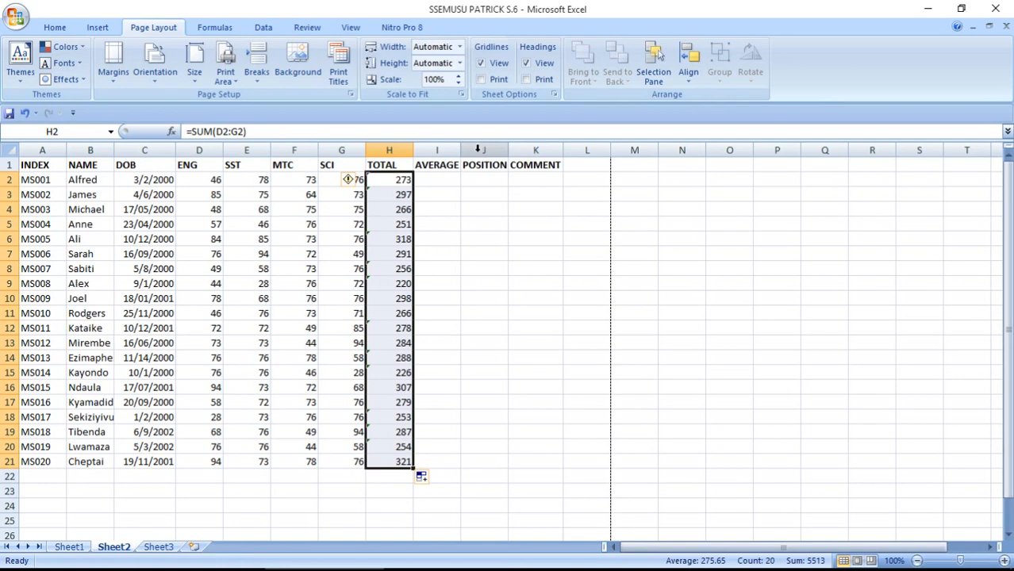
{"action": "left_click", "coordinate": [437, 181]}
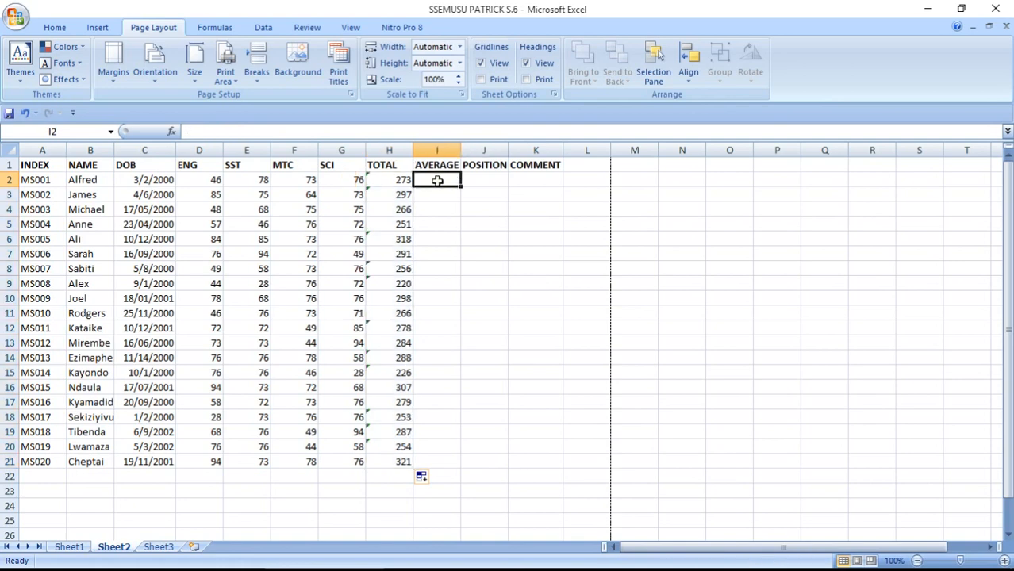
Enter =AVERAGE(D2:G2) in I2 for the first pupil's mean mark
{"action": "type", "text": "=A"}
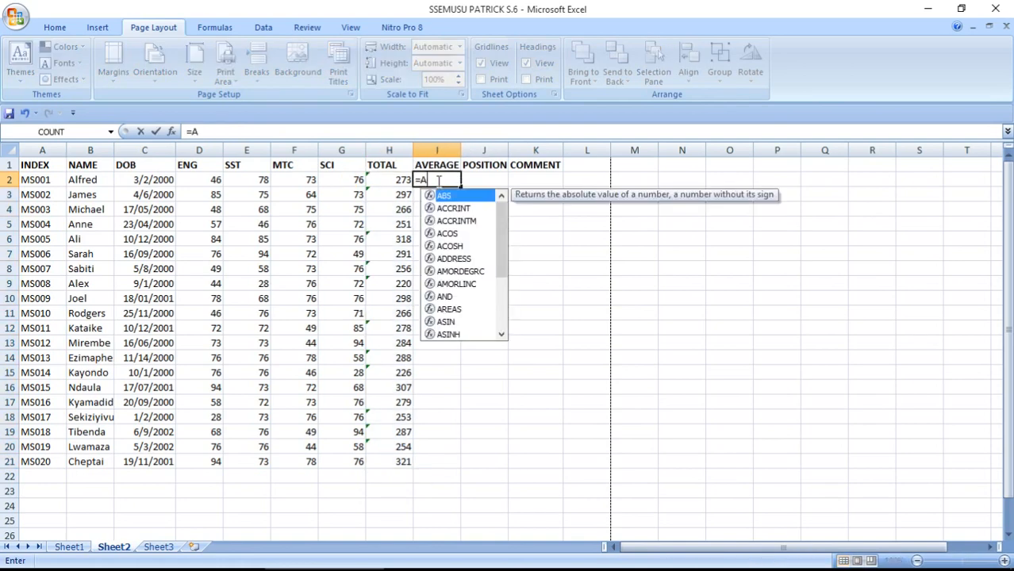
{"action": "type", "text": "VERAGE"}
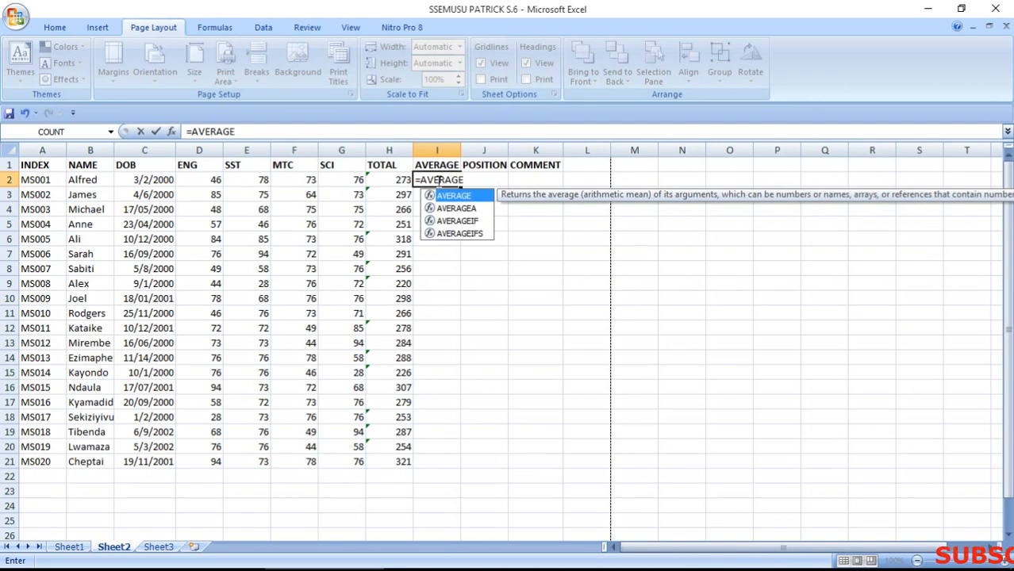
{"action": "type", "text": "("}
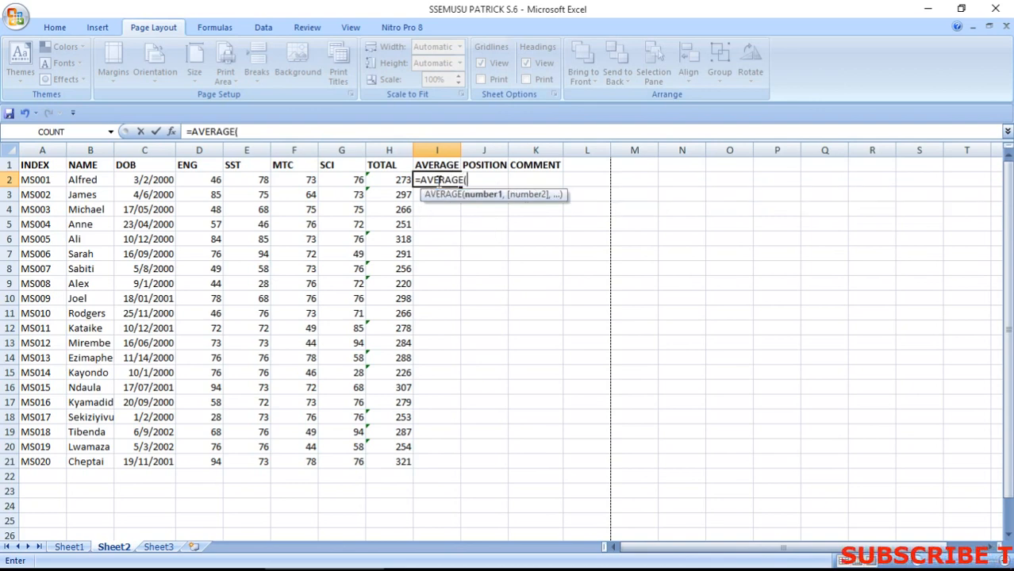
{"action": "left_click_drag", "start_coordinate": [215, 179], "coordinate": [333, 179]}
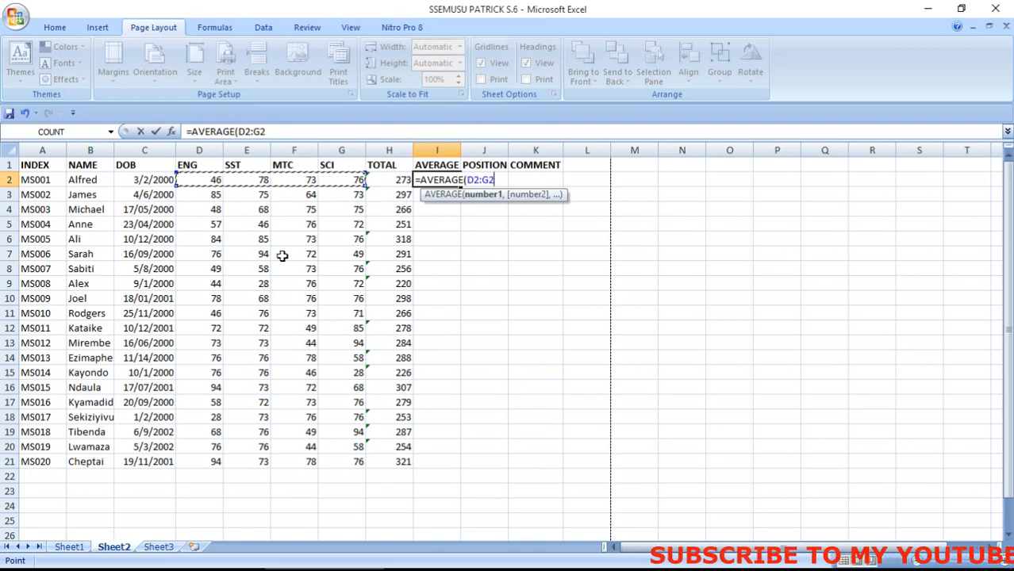
{"action": "type", "text": ")"}
{"action": "key", "text": "Return"}
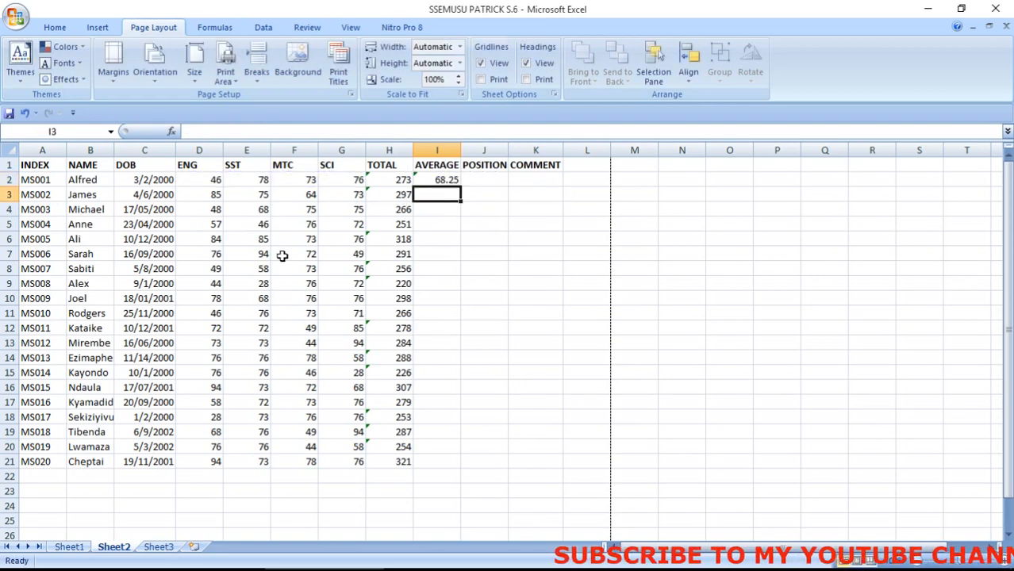
Fill the AVERAGE formula down to I21 and bring the QUESTIONS document forward
{"action": "left_click", "coordinate": [444, 179]}
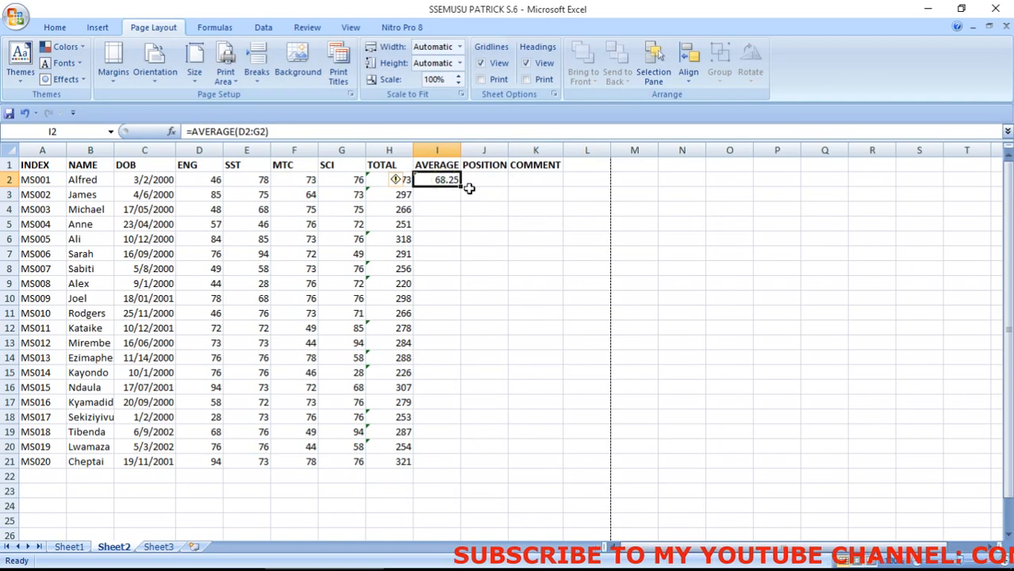
{"action": "left_click_drag", "start_coordinate": [461, 186], "coordinate": [430, 467]}
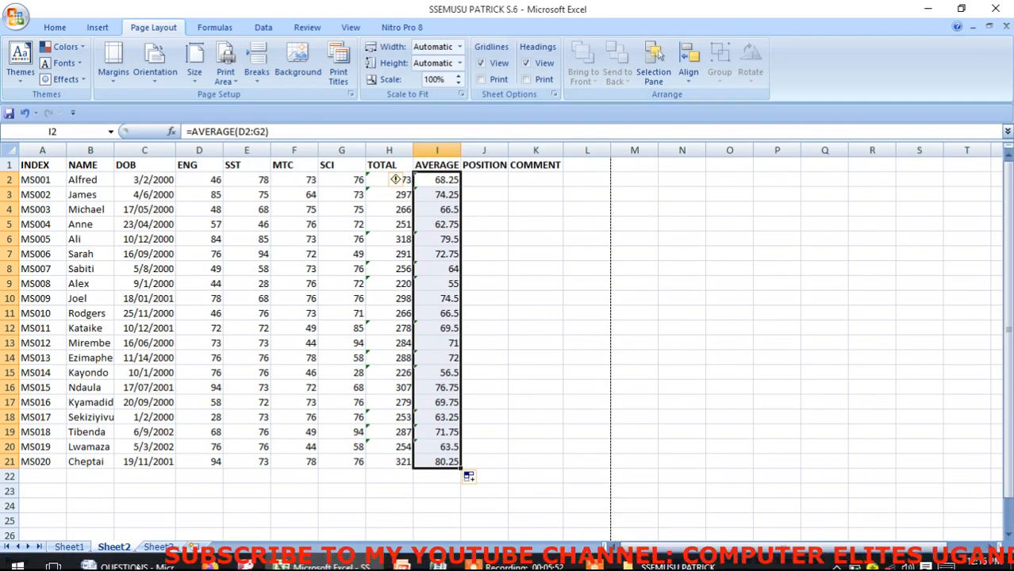
{"action": "left_click", "coordinate": [123, 554]}
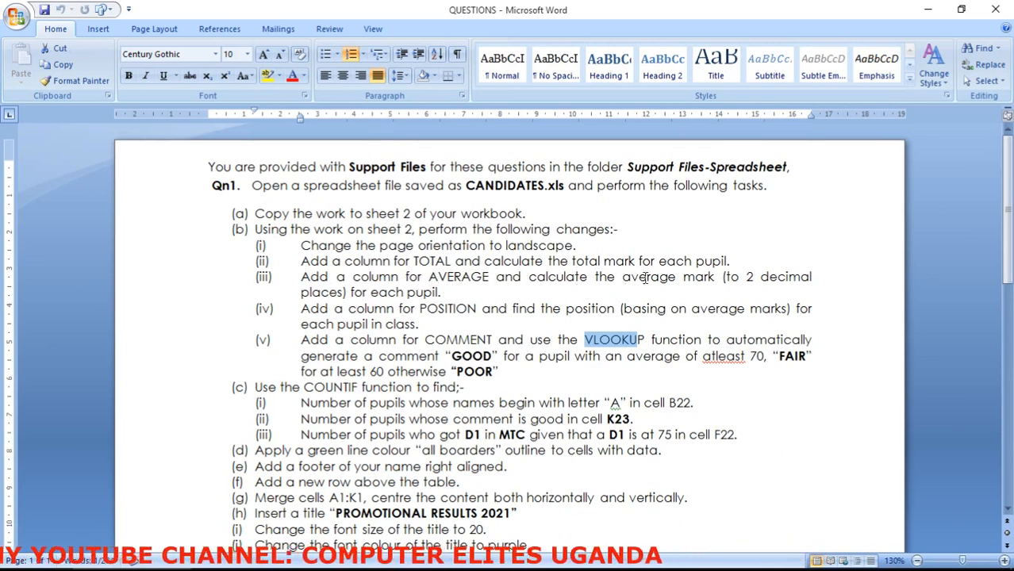
Highlight the 'to 2 decimal' requirement in QUESTIONS, then return to the Excel workbook
{"action": "left_click_drag", "start_coordinate": [727, 277], "coordinate": [811, 278]}
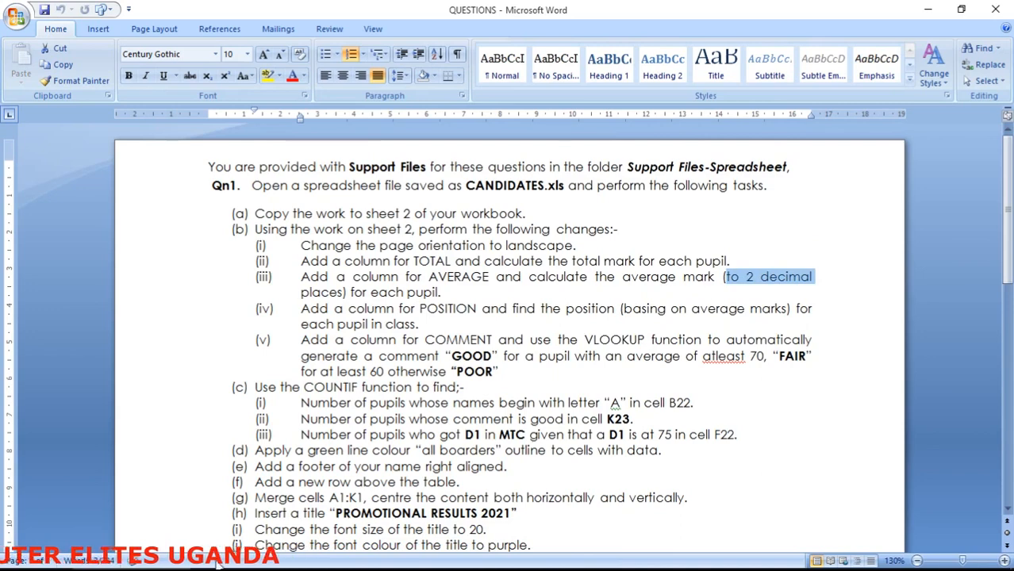
{"action": "mouse_move", "coordinate": [325, 569]}
{"action": "left_click", "coordinate": [329, 554]}
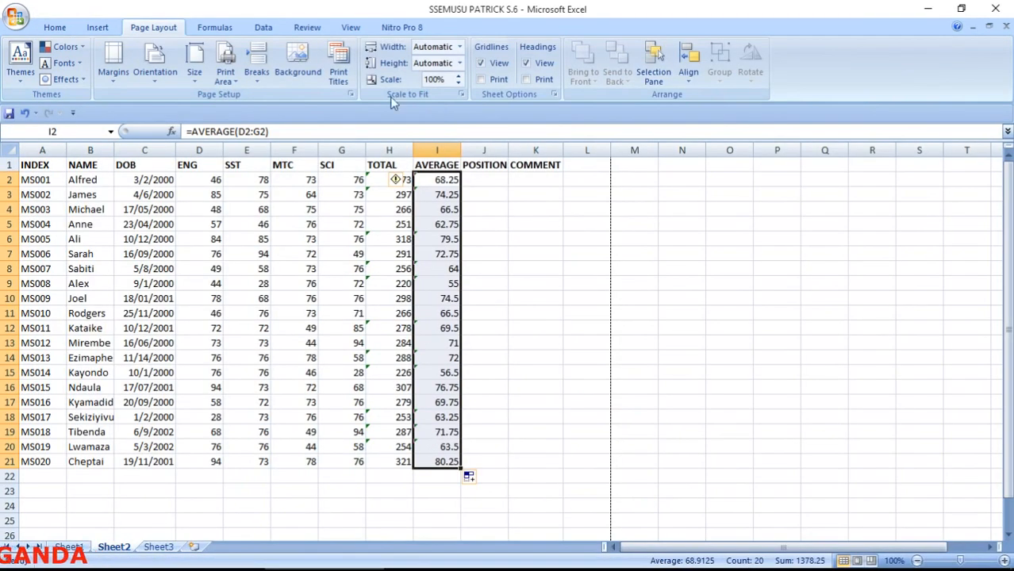
Show the I2:I21 averages with exactly 2 decimal places, e.g. 68.25 and 80.25
{"action": "left_click", "coordinate": [57, 29]}
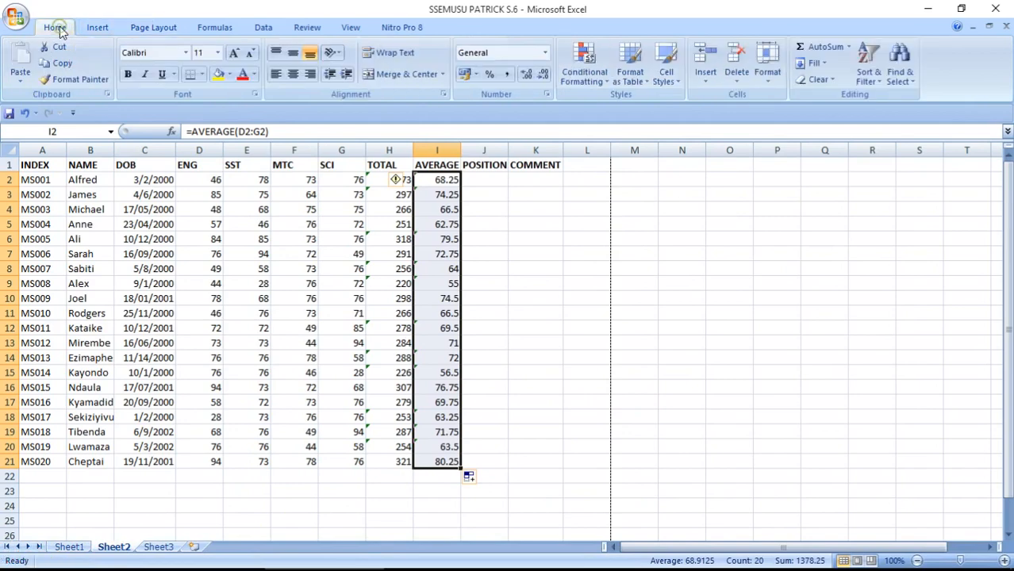
{"action": "left_click", "coordinate": [526, 75]}
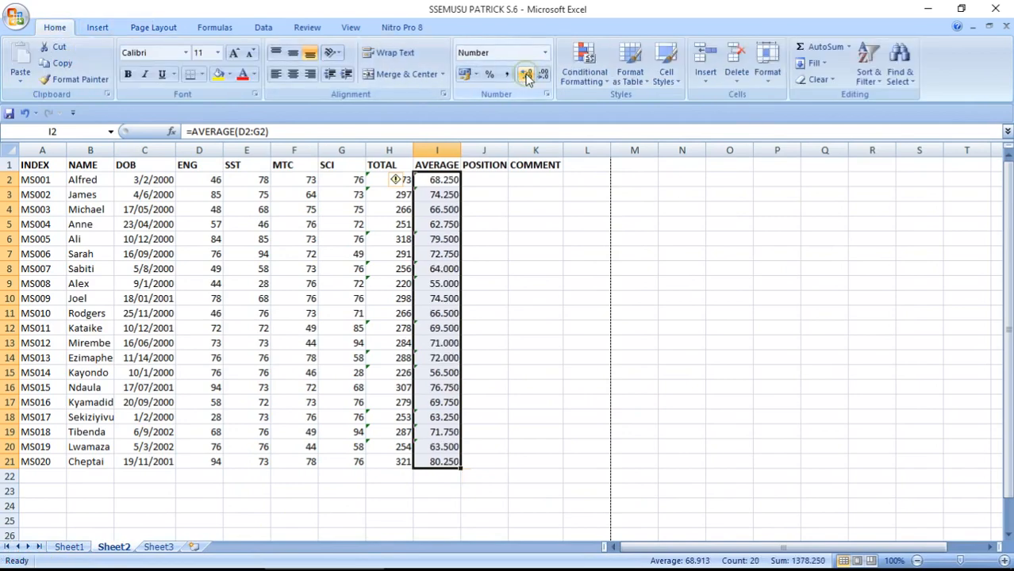
{"action": "left_click", "coordinate": [544, 75]}
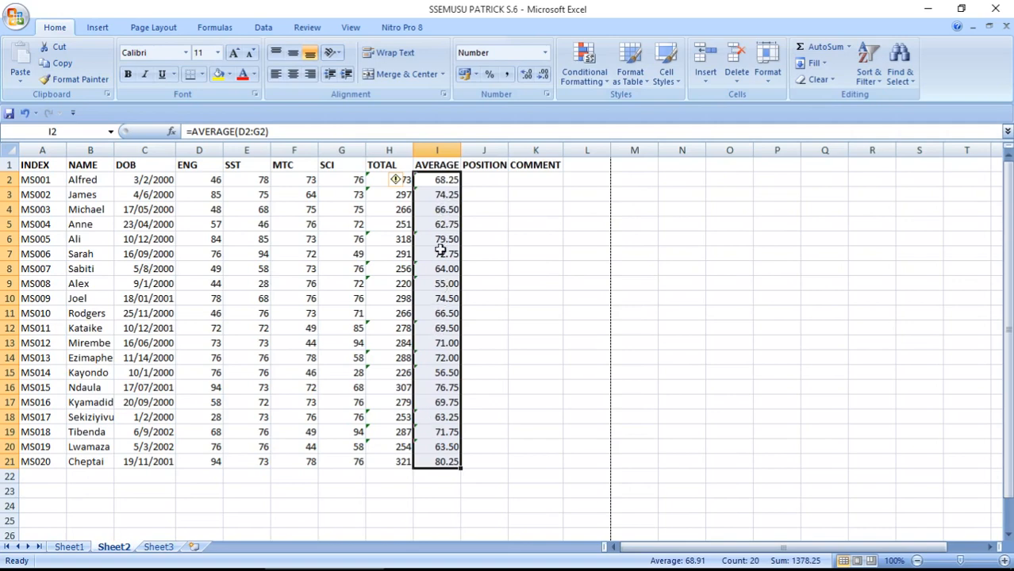
{"action": "left_click", "coordinate": [480, 180]}
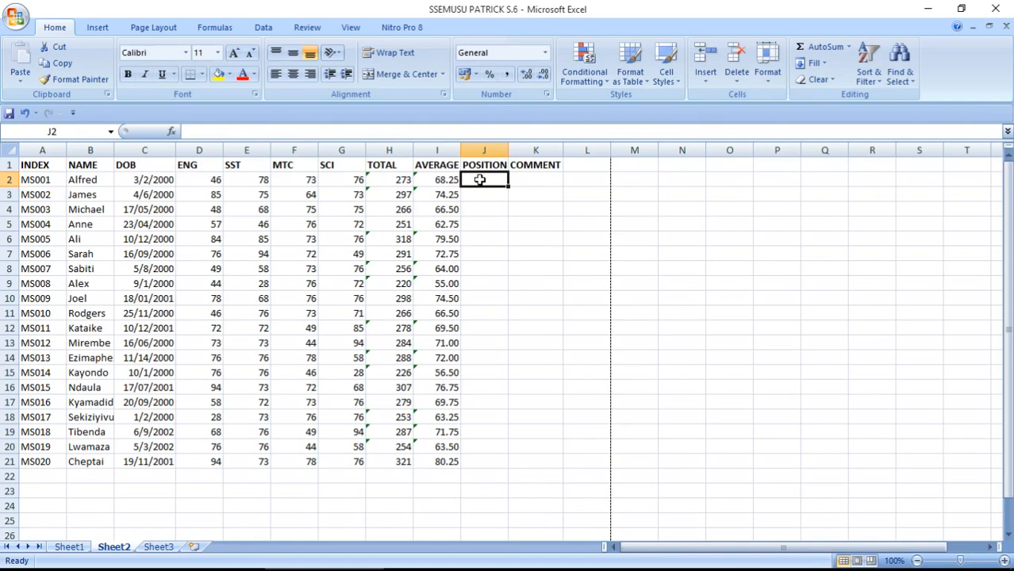
Type =RANK(I2,I2:I21,0) into J2 to rank the first pupil's average descending
{"action": "type", "text": "=RANK"}
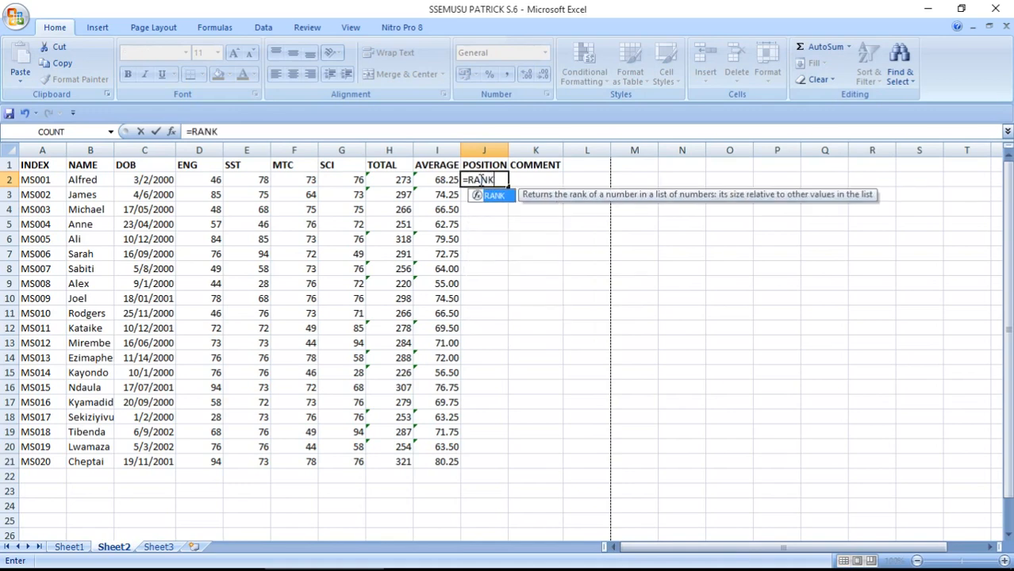
{"action": "type", "text": "("}
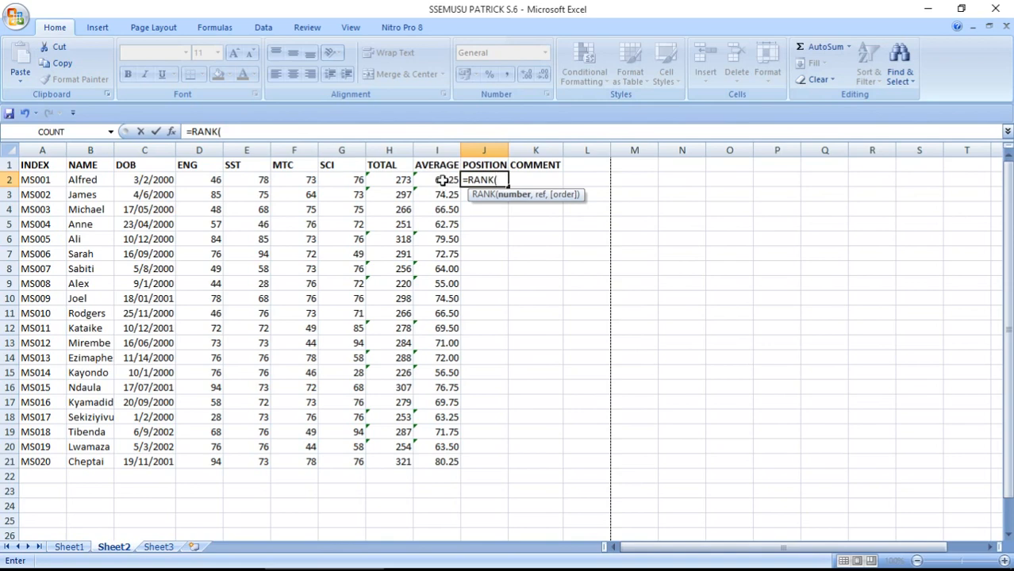
{"action": "type", "text": "I2"}
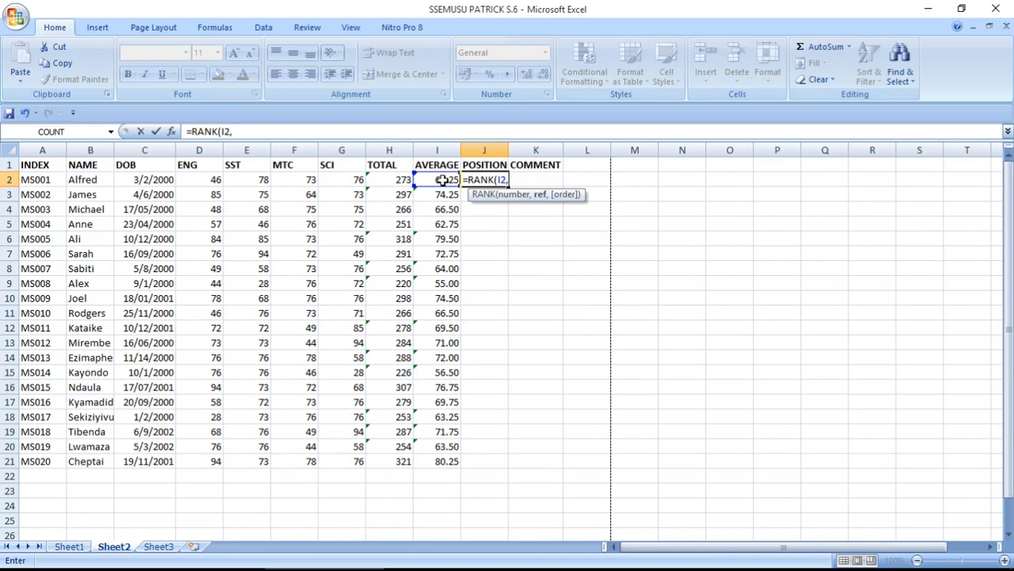
{"action": "type", "text": ","}
{"action": "left_click_drag", "start_coordinate": [446, 180], "coordinate": [437, 461]}
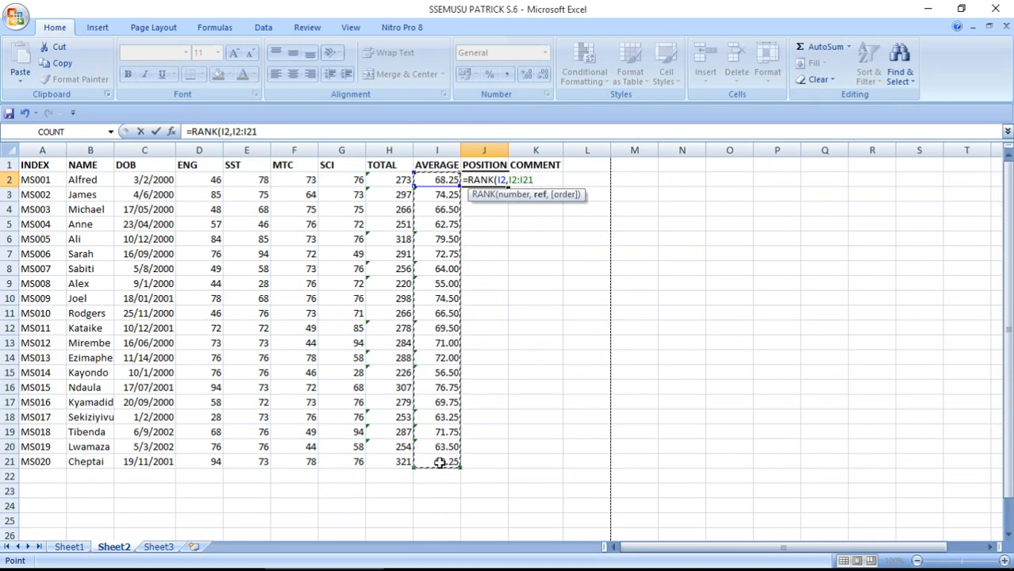
{"action": "type", "text": ","}
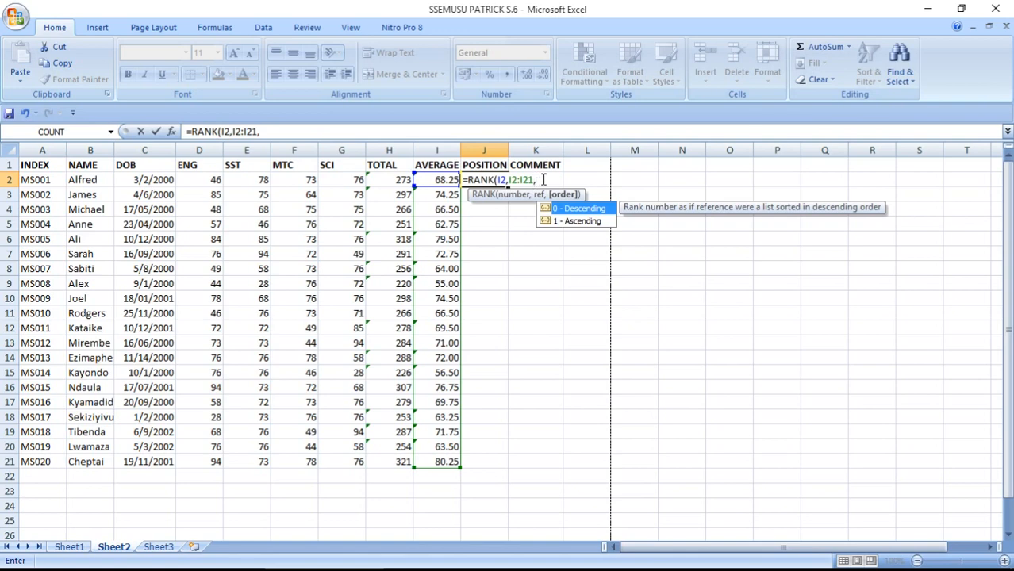
{"action": "type", "text": "0)"}
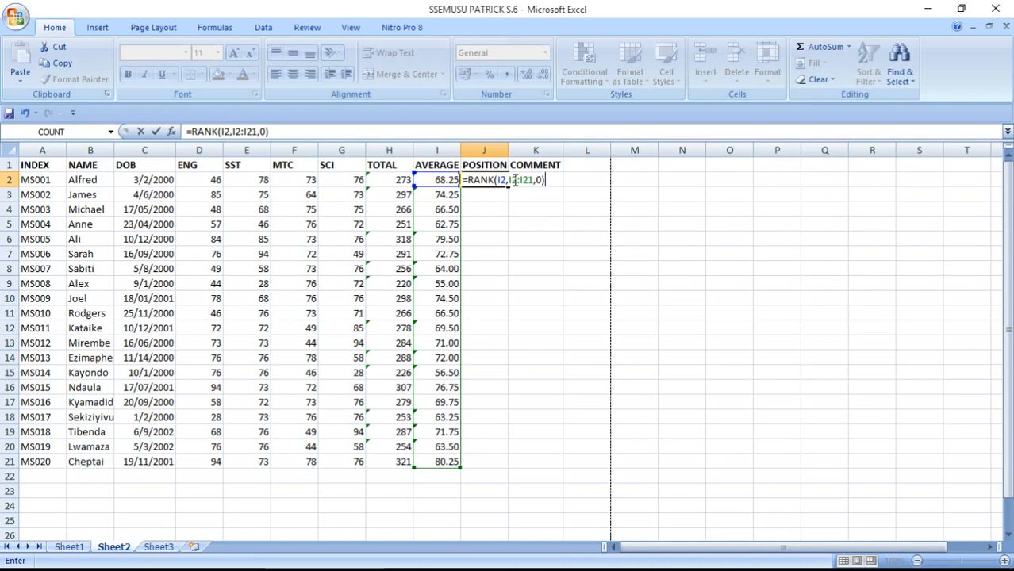
{"action": "left_click", "coordinate": [511, 180]}
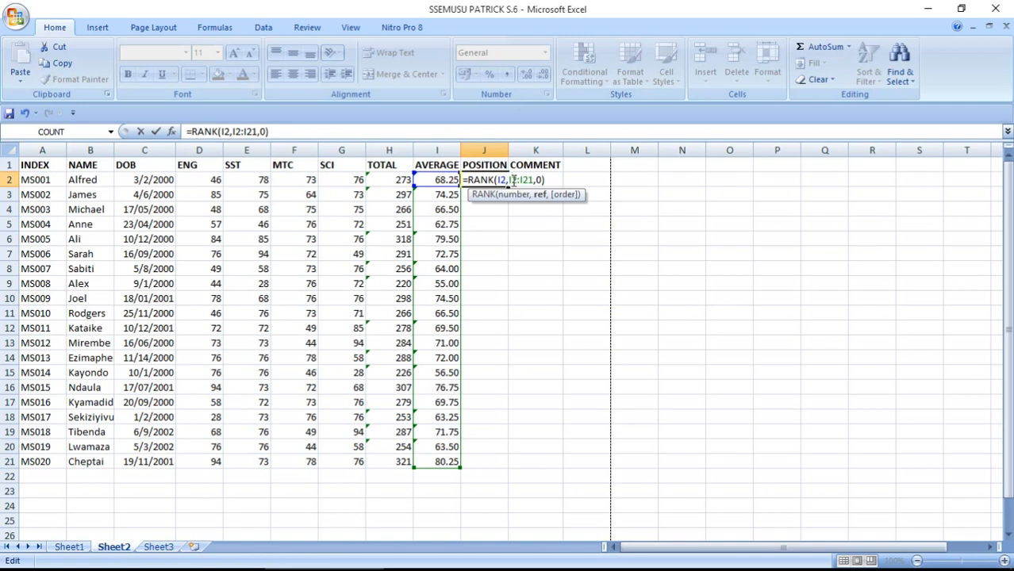
Make the rank range absolute and commit =RANK(I2,$I$2:$I$21,0) in J2
{"action": "key", "text": "F4"}
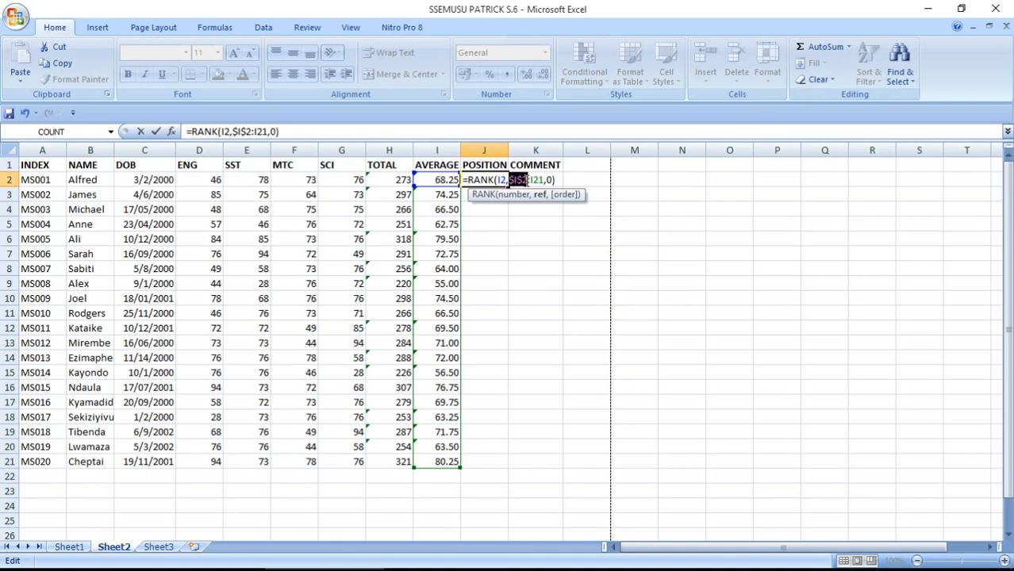
{"action": "left_click", "coordinate": [534, 180]}
{"action": "key", "text": "F4"}
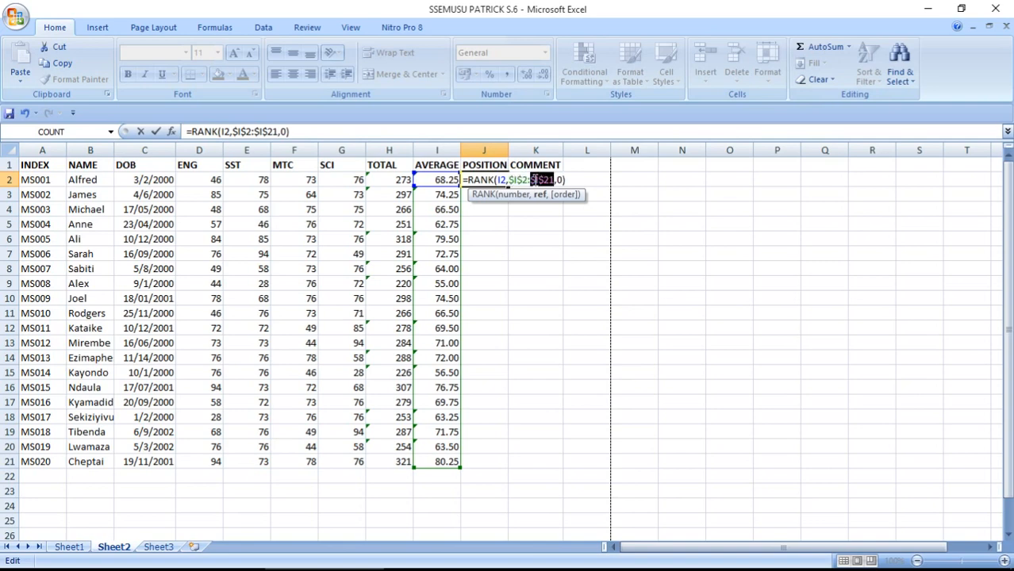
{"action": "left_click", "coordinate": [567, 180]}
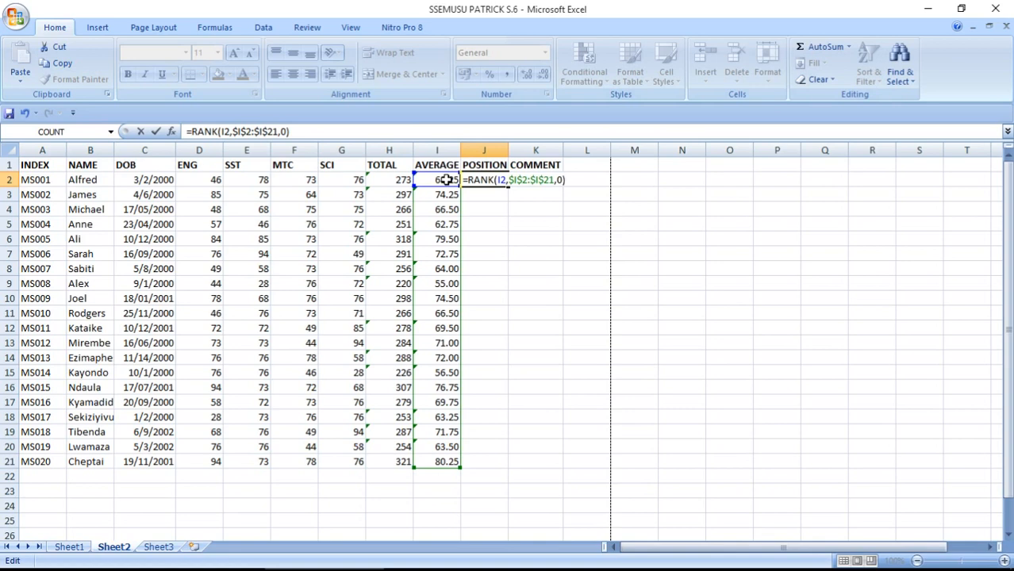
{"action": "key", "text": "Return"}
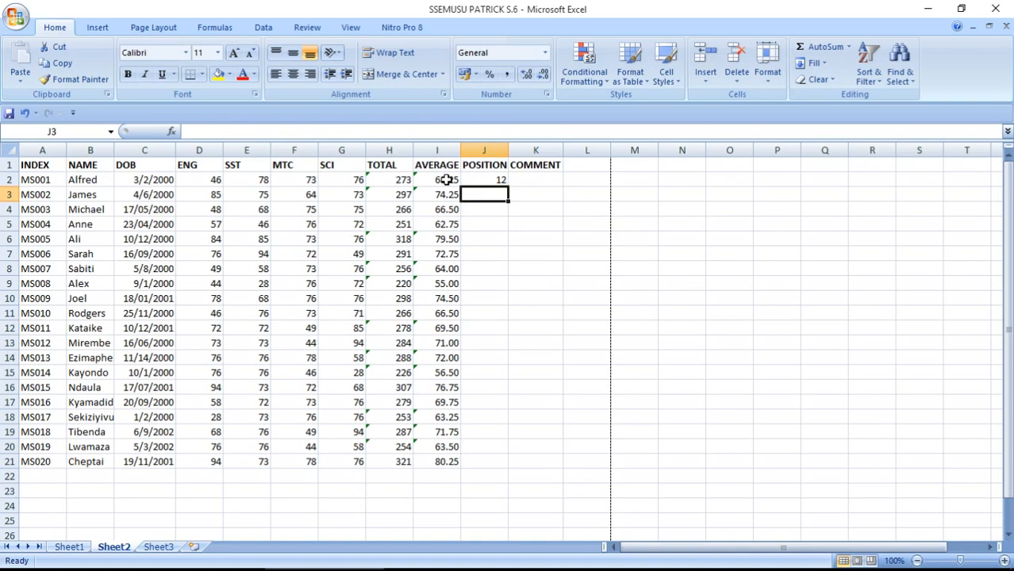
Fill the RANK formula down to J21 and check J2's formula
{"action": "left_click", "coordinate": [506, 180]}
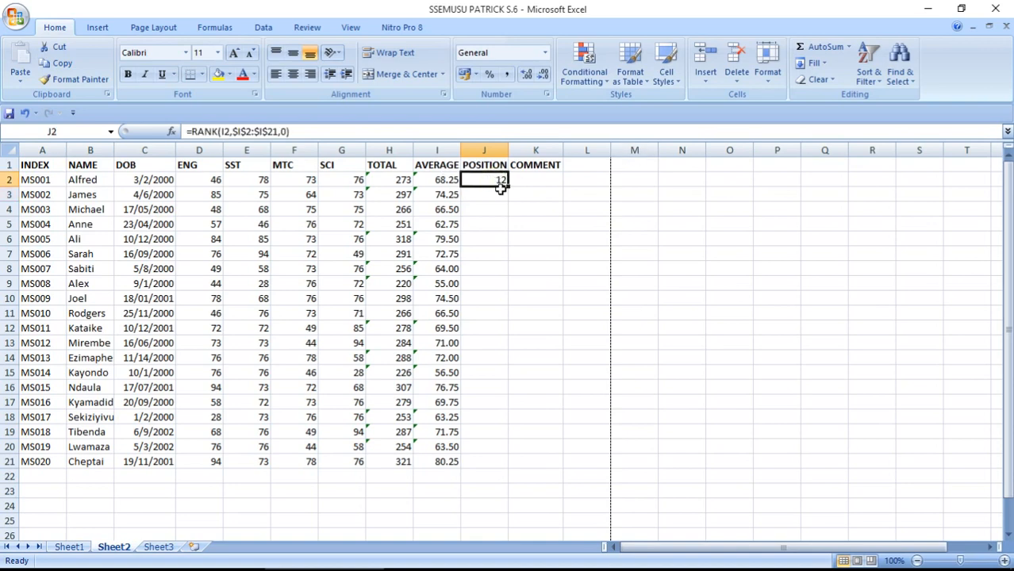
{"action": "left_click_drag", "start_coordinate": [508, 187], "coordinate": [476, 468]}
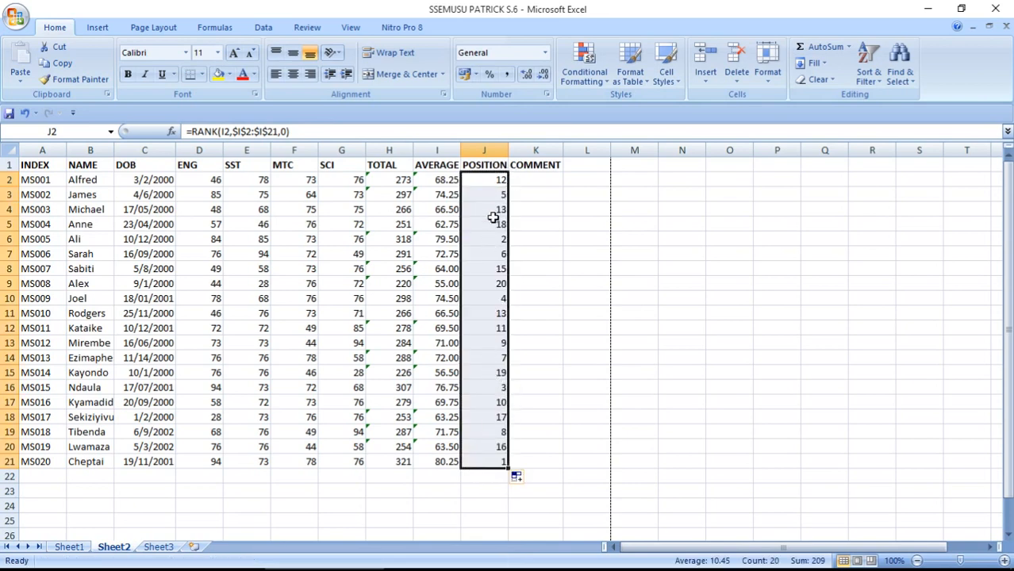
{"action": "left_click", "coordinate": [495, 180]}
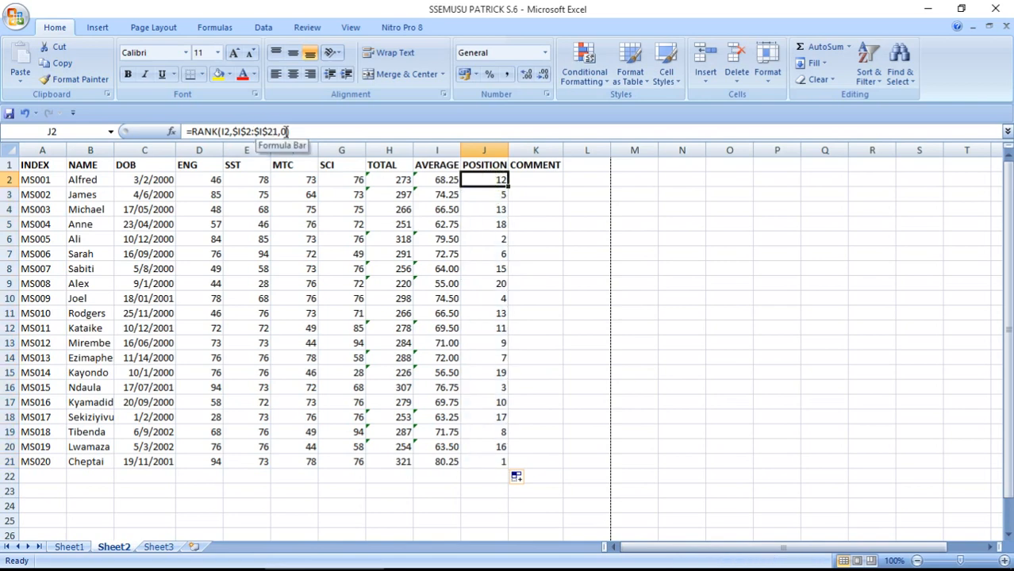
{"action": "left_click", "coordinate": [534, 181]}
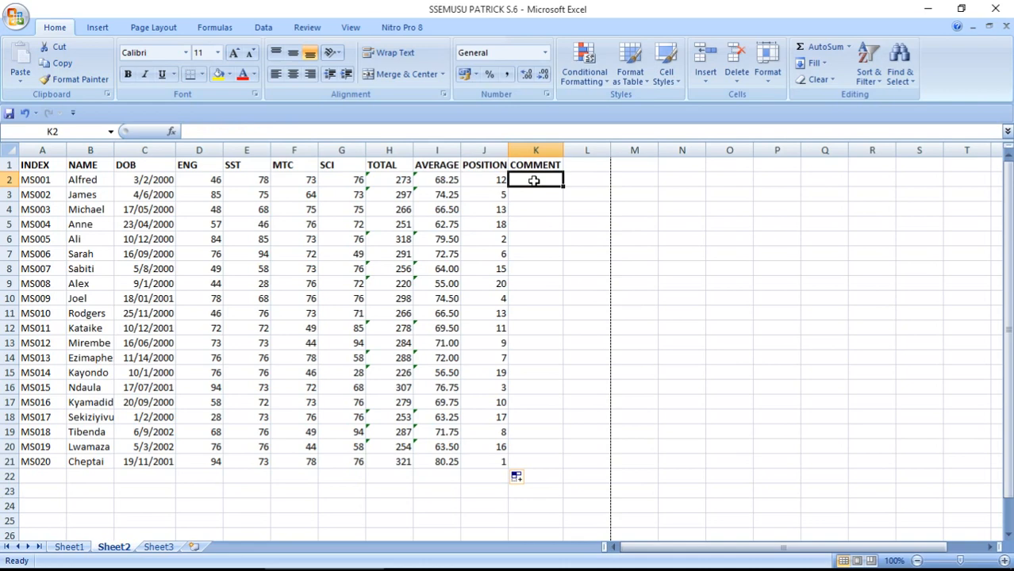
{"action": "mouse_move", "coordinate": [253, 568]}
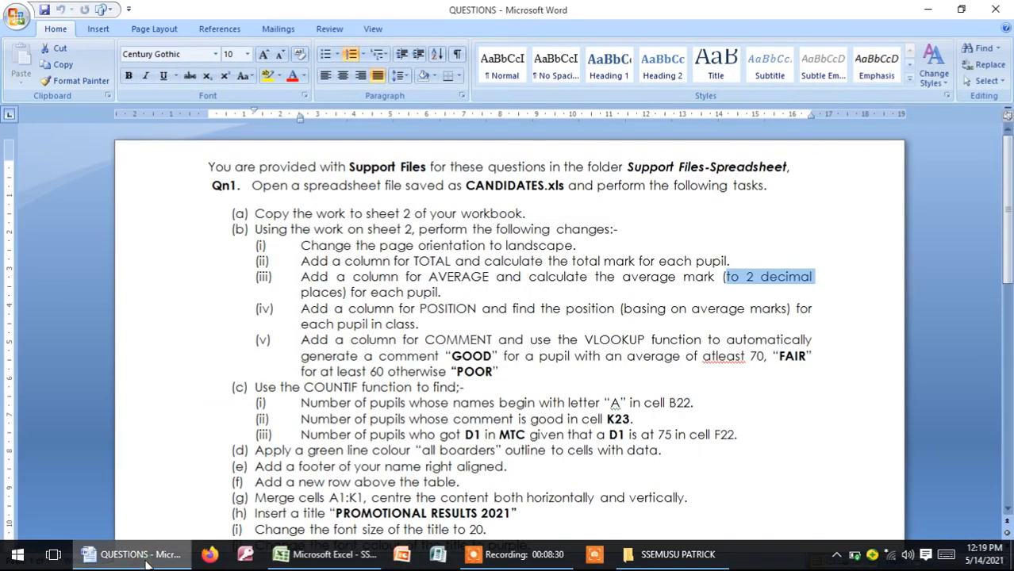
{"action": "left_click", "coordinate": [135, 555]}
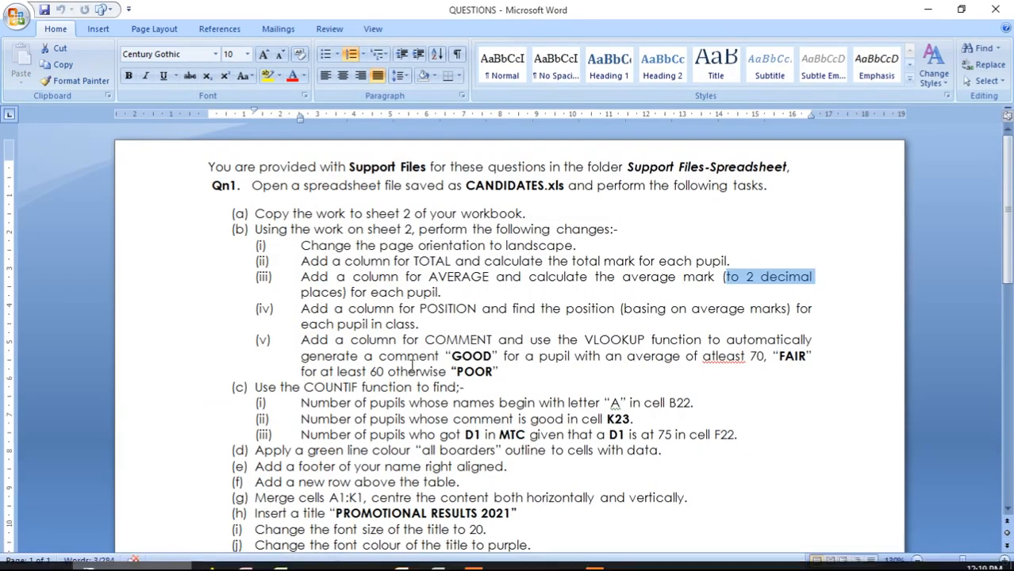
{"action": "left_click_drag", "start_coordinate": [302, 339], "coordinate": [508, 372]}
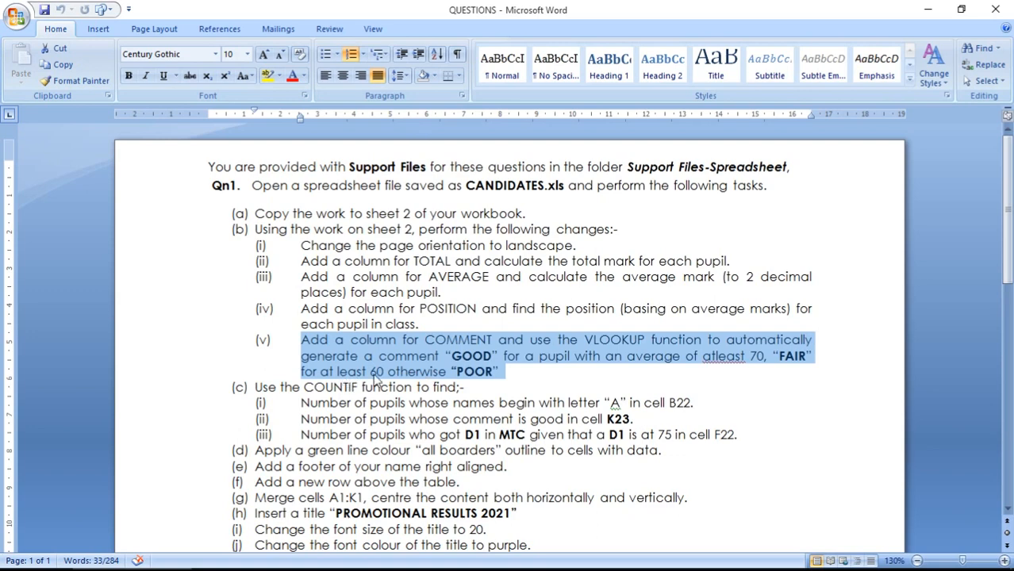
{"action": "left_click", "coordinate": [480, 373]}
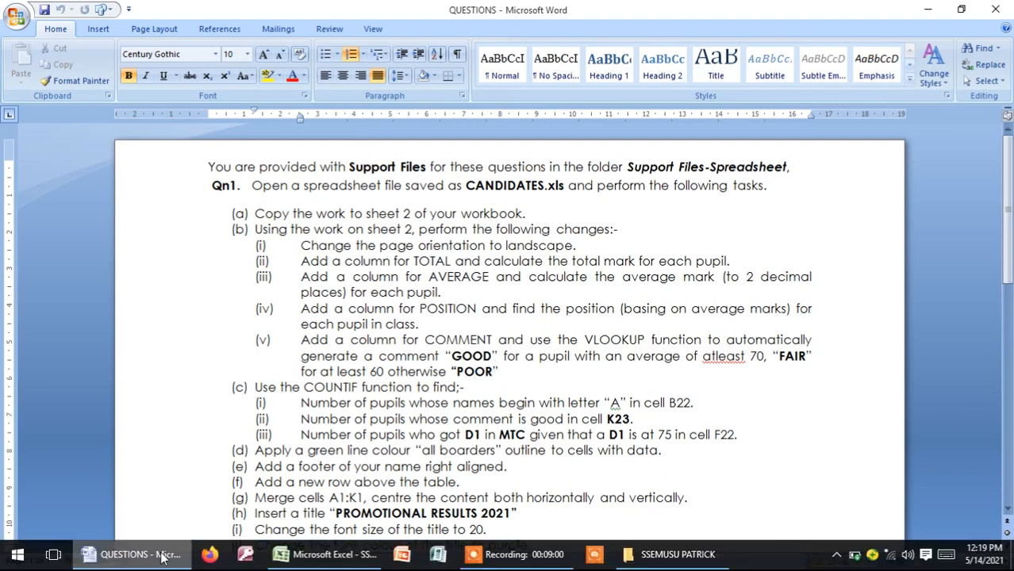
{"action": "left_click", "coordinate": [325, 554]}
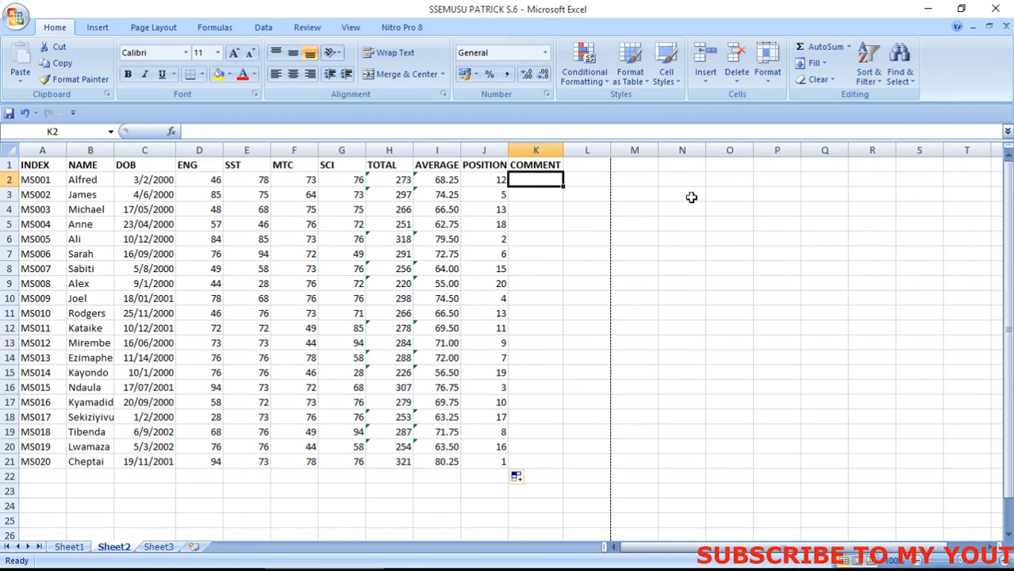
Enter headings SCORE and COMMENT in O2:P2 and scores 0, 60, 70 in O3:O5
{"action": "left_click", "coordinate": [731, 181]}
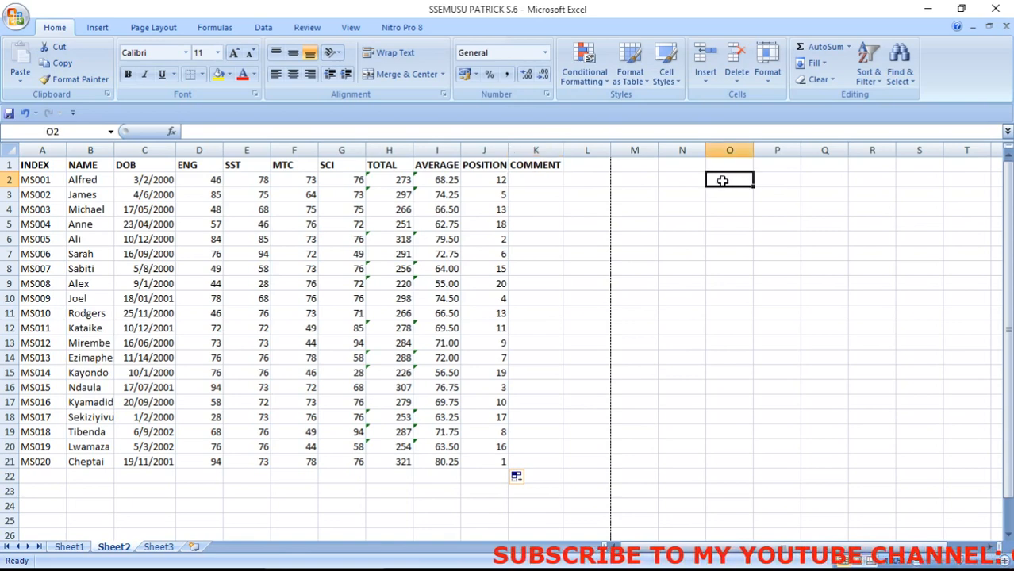
{"action": "type", "text": "SCORE"}
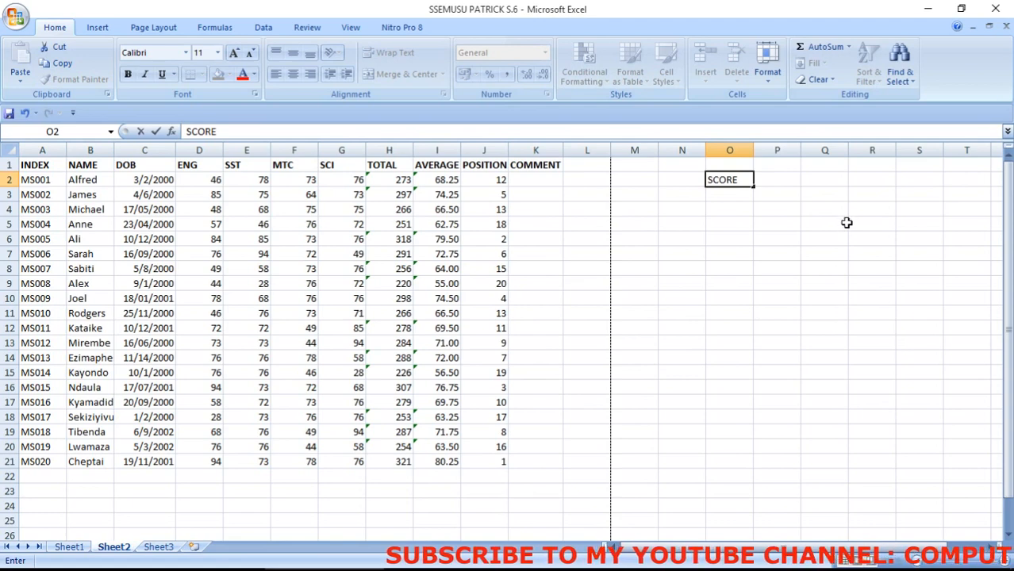
{"action": "key", "text": "Tab"}
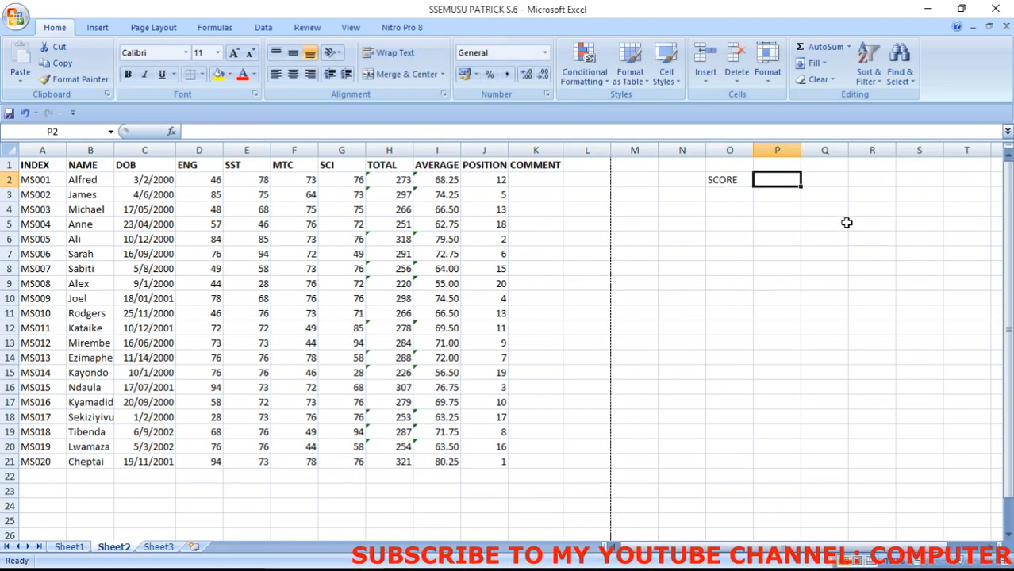
{"action": "type", "text": "COMMENT"}
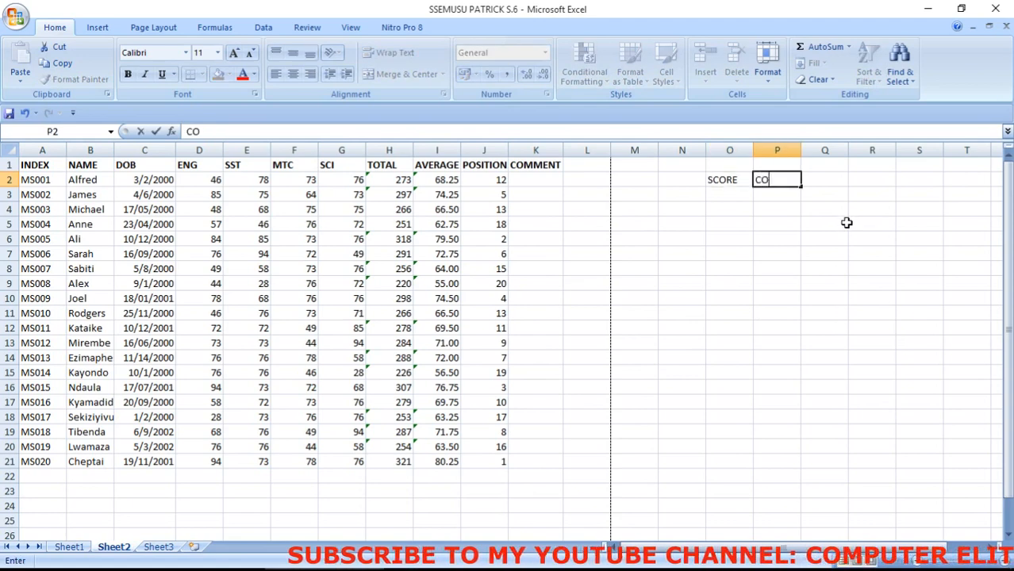
{"action": "left_click", "coordinate": [735, 196]}
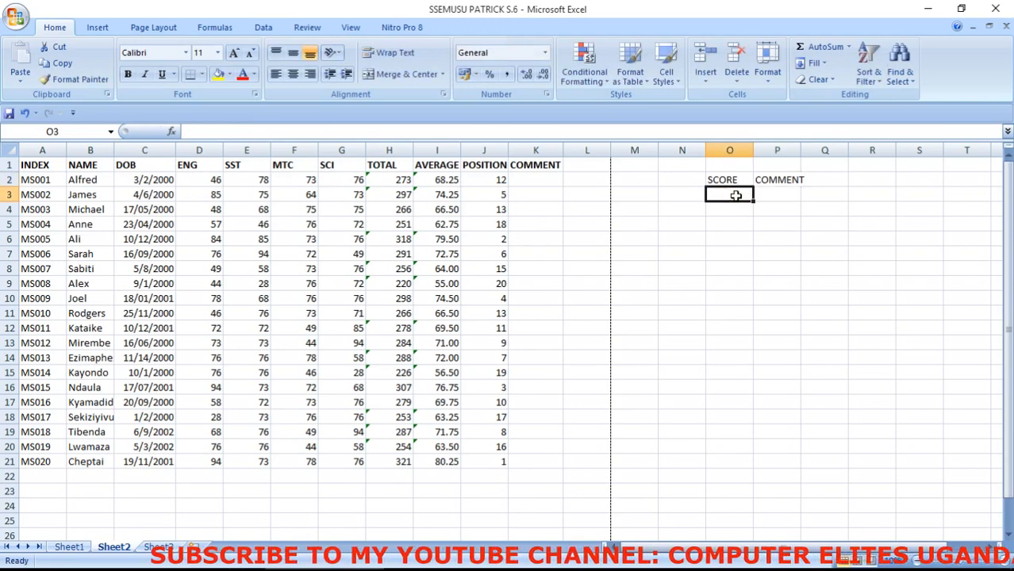
{"action": "type", "text": "0"}
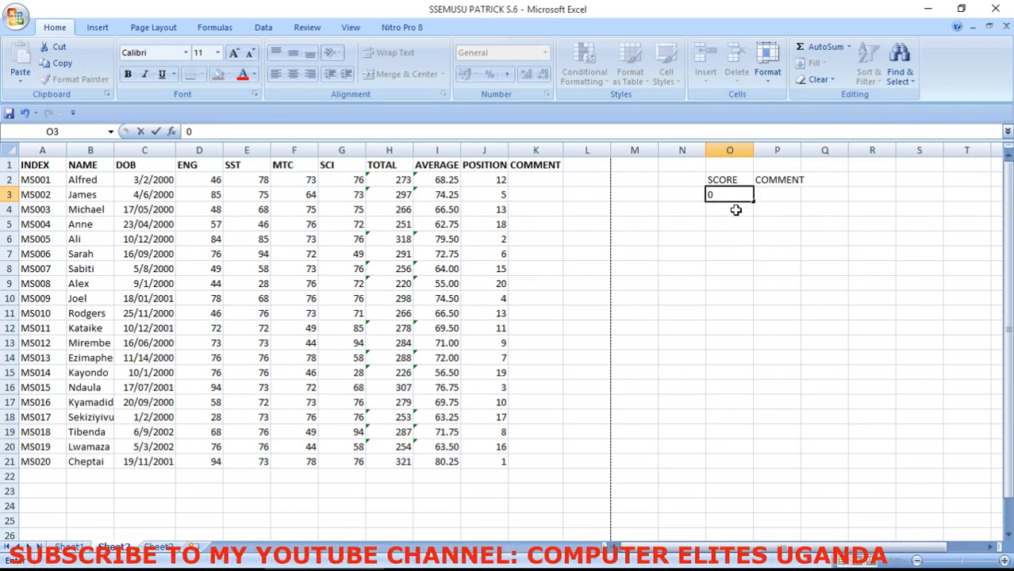
{"action": "left_click", "coordinate": [735, 209]}
{"action": "type", "text": "60"}
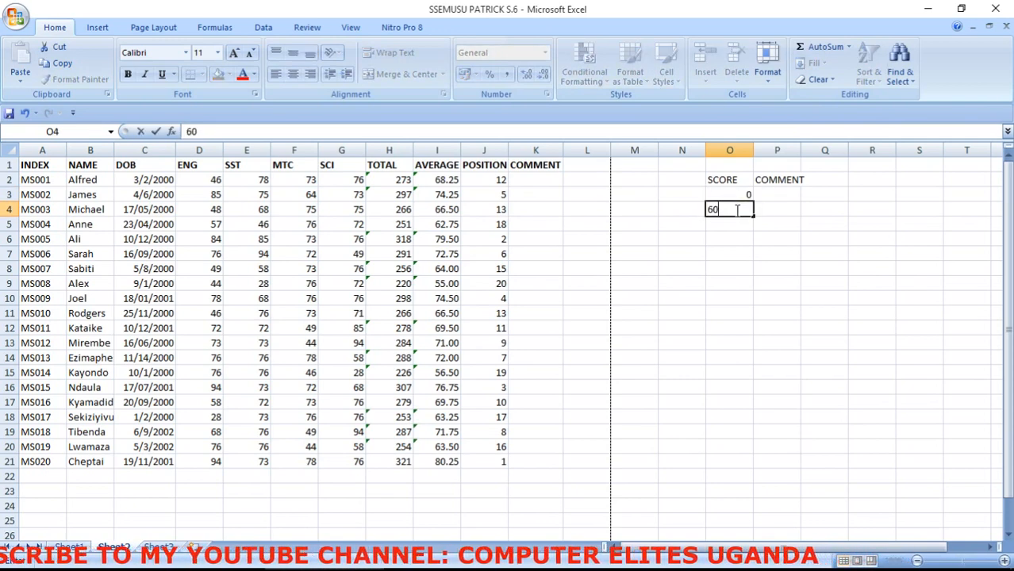
{"action": "left_click", "coordinate": [729, 225]}
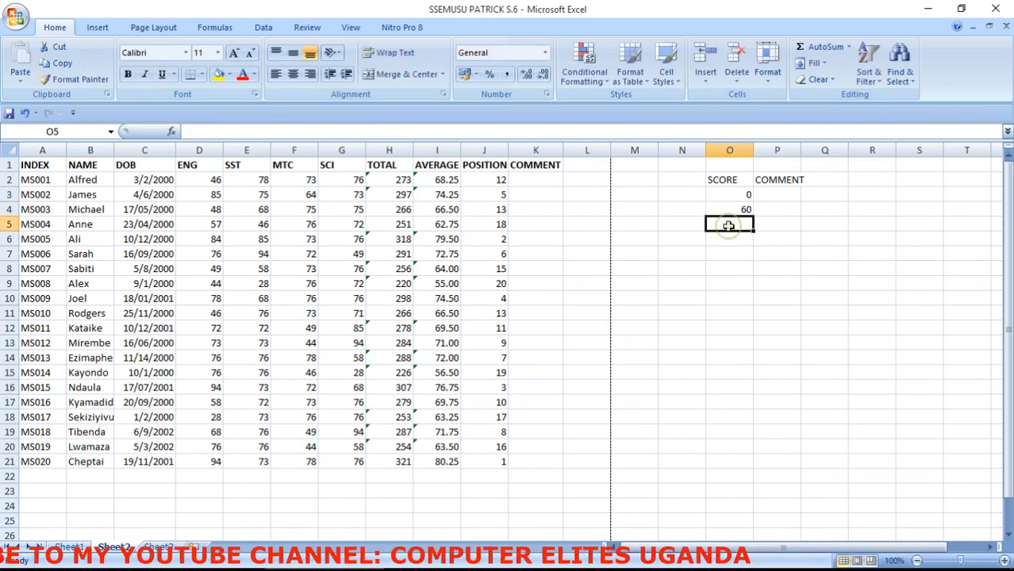
{"action": "type", "text": "70"}
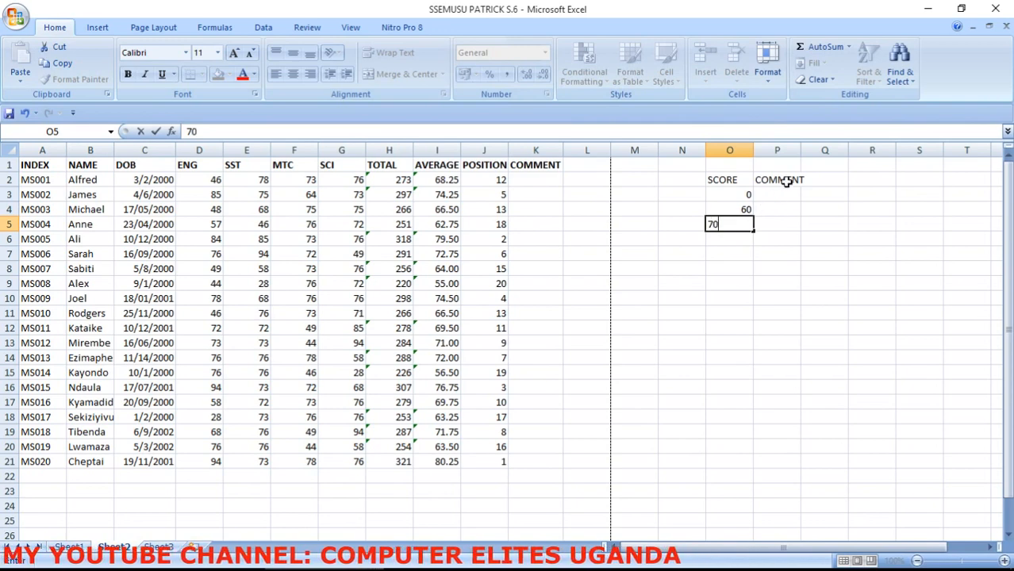
Enter comments POOR, FAIR and GOOD in P3:P5, then select the table O2:P5
{"action": "left_click", "coordinate": [779, 196]}
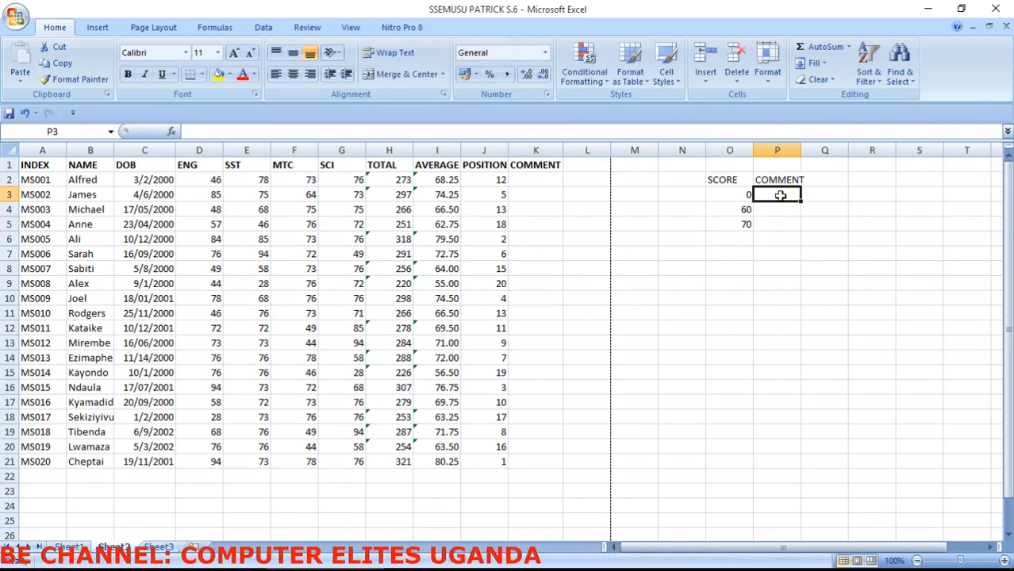
{"action": "type", "text": "P"}
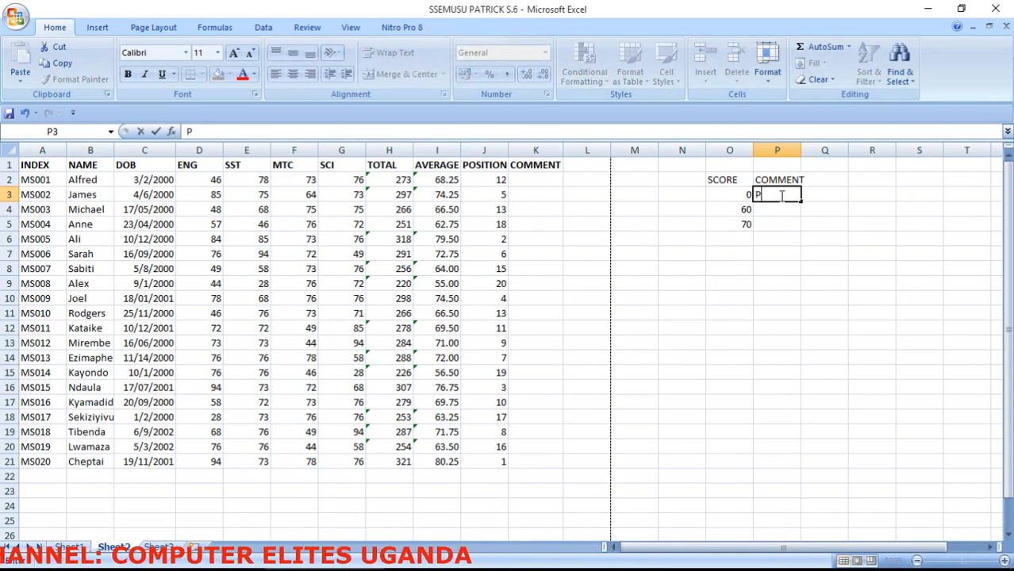
{"action": "type", "text": "OOR"}
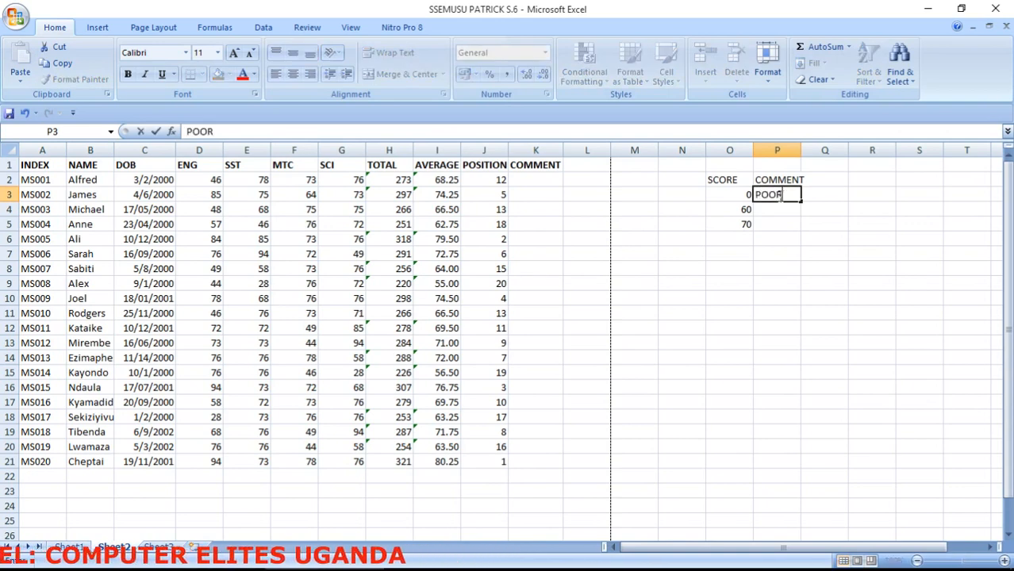
{"action": "left_click", "coordinate": [778, 211]}
{"action": "type", "text": "FA"}
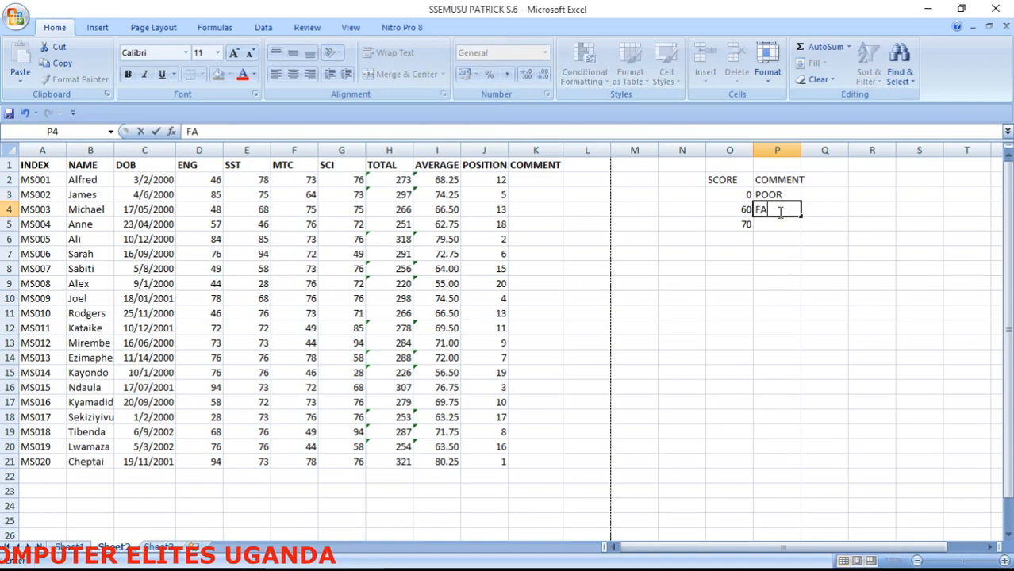
{"action": "type", "text": "IR"}
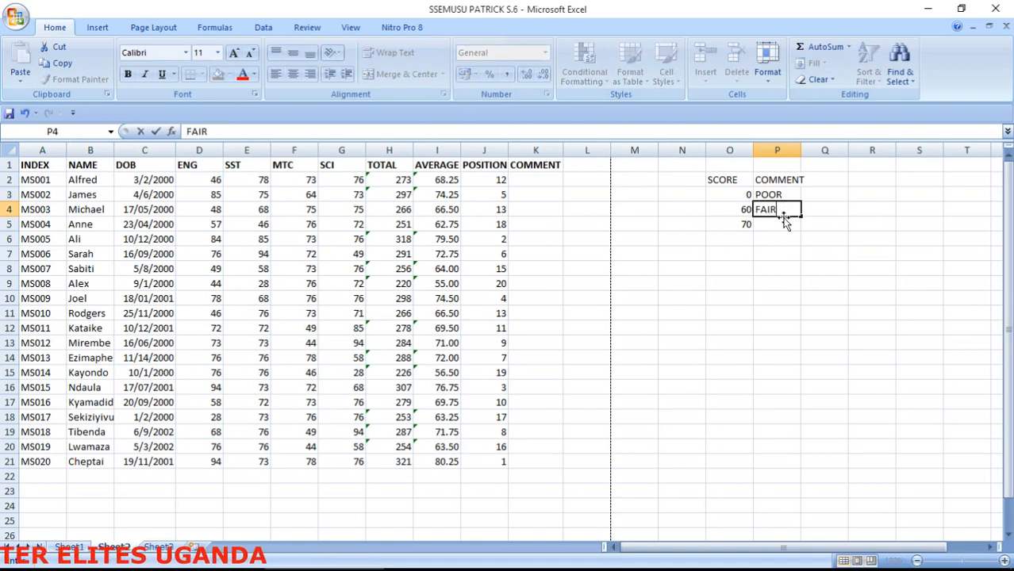
{"action": "left_click", "coordinate": [786, 228]}
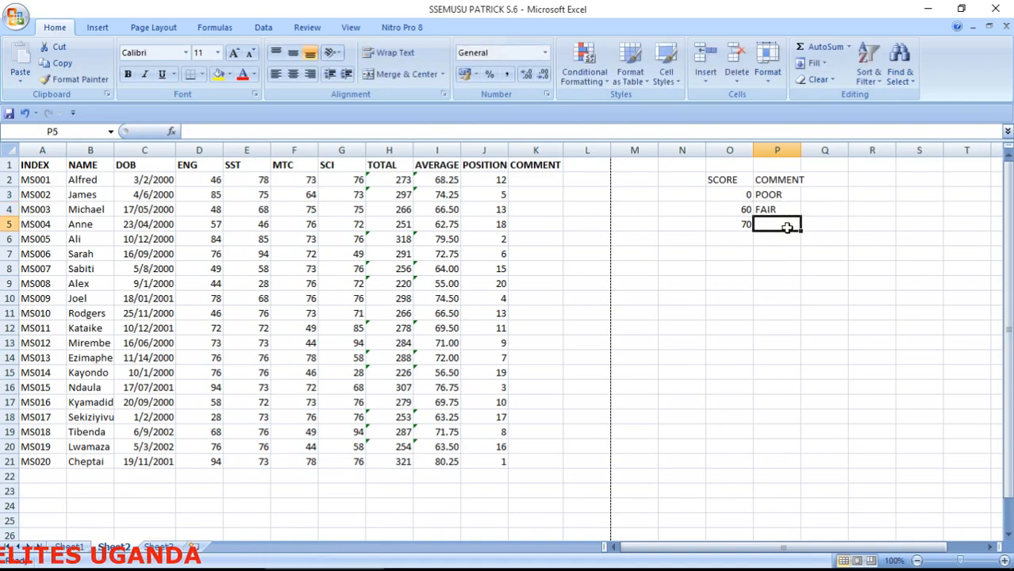
{"action": "type", "text": "GOOD"}
{"action": "left_click", "coordinate": [727, 219]}
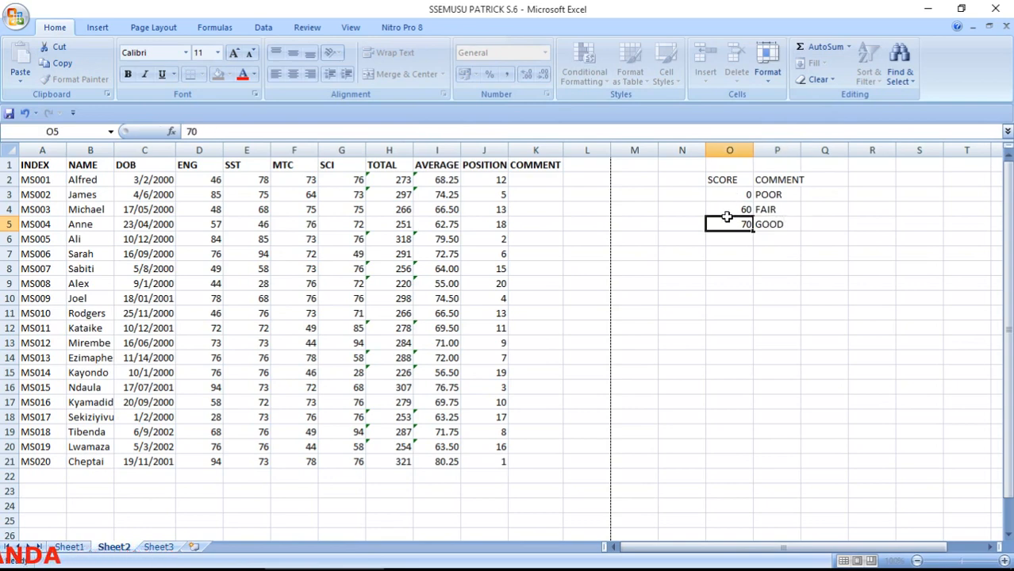
{"action": "left_click_drag", "start_coordinate": [728, 181], "coordinate": [781, 224]}
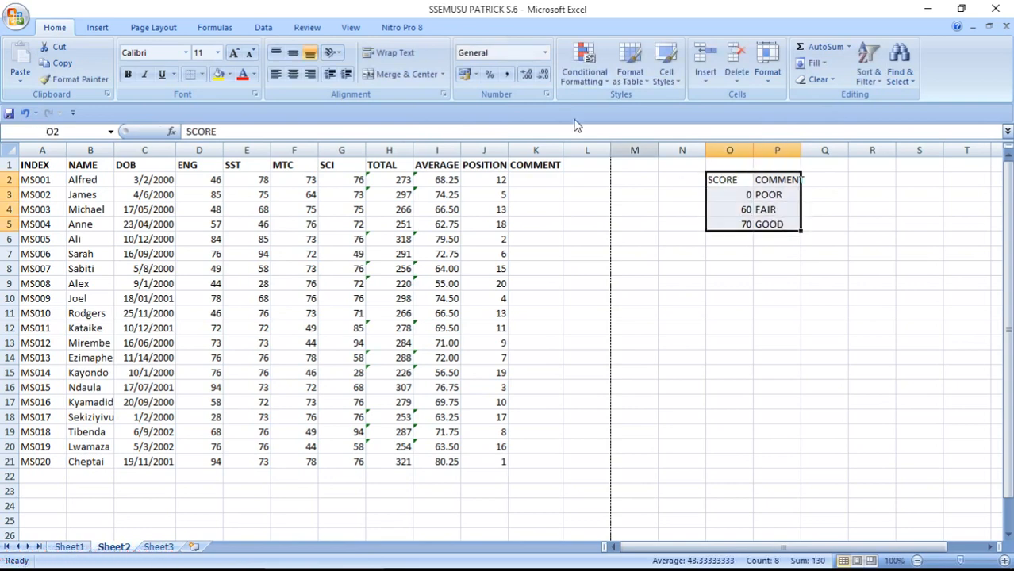
Give O2:P5 red text on a yellow fill and widen column P to fit COMMENT
{"action": "left_click", "coordinate": [240, 77]}
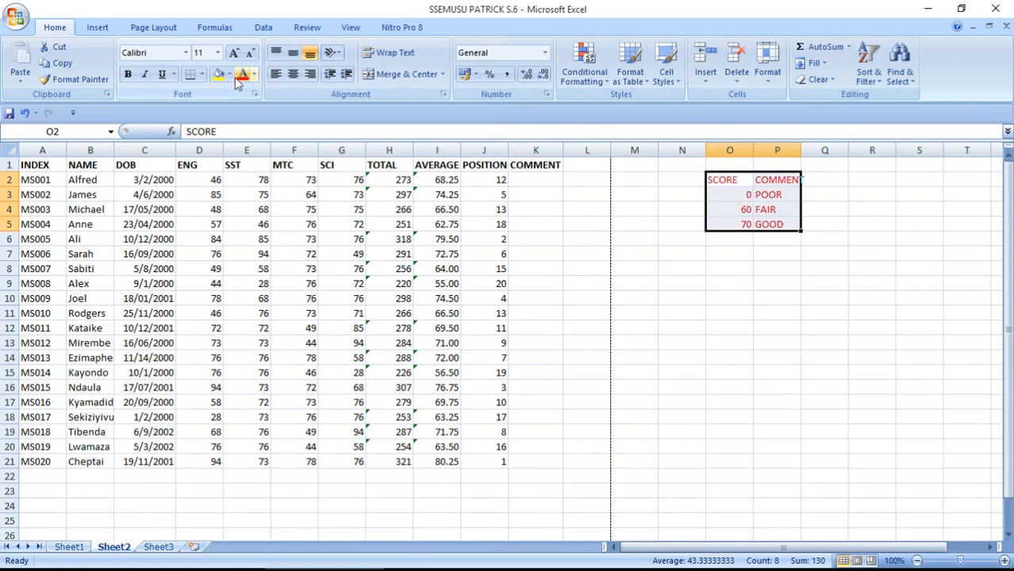
{"action": "left_click", "coordinate": [217, 75]}
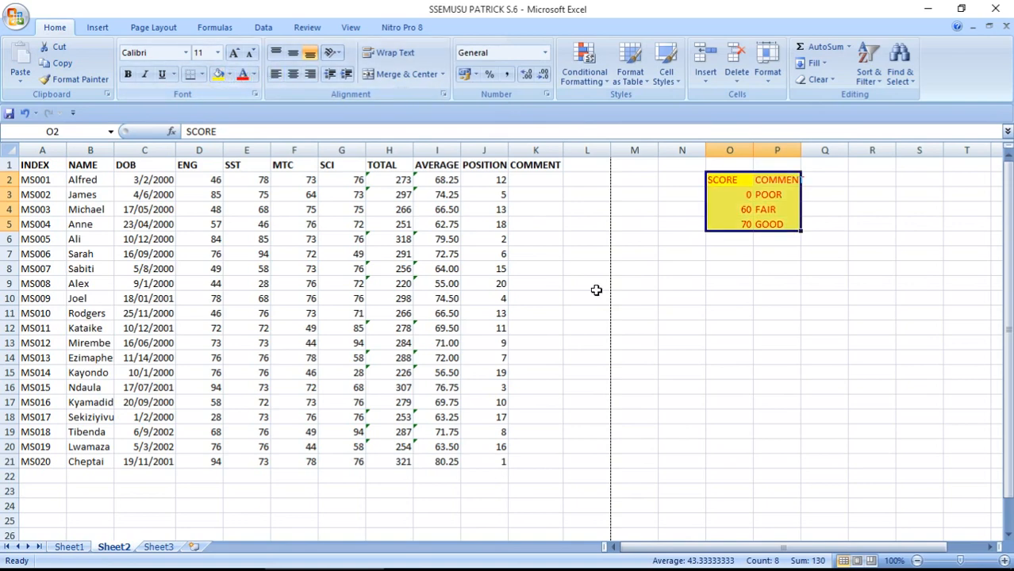
{"action": "left_click", "coordinate": [746, 211]}
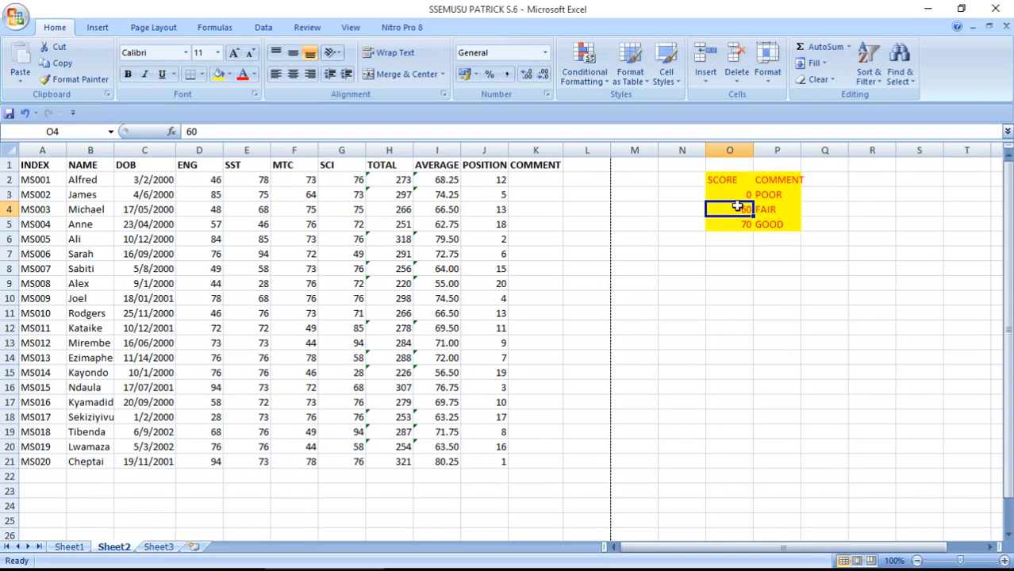
{"action": "left_click_drag", "start_coordinate": [802, 150], "coordinate": [810, 150]}
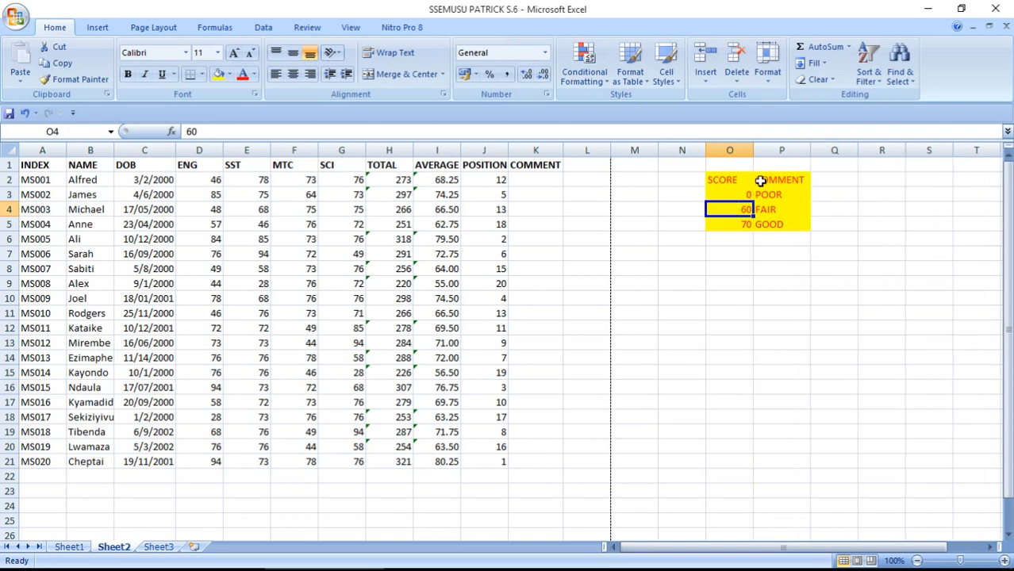
{"action": "left_click_drag", "start_coordinate": [746, 194], "coordinate": [774, 228]}
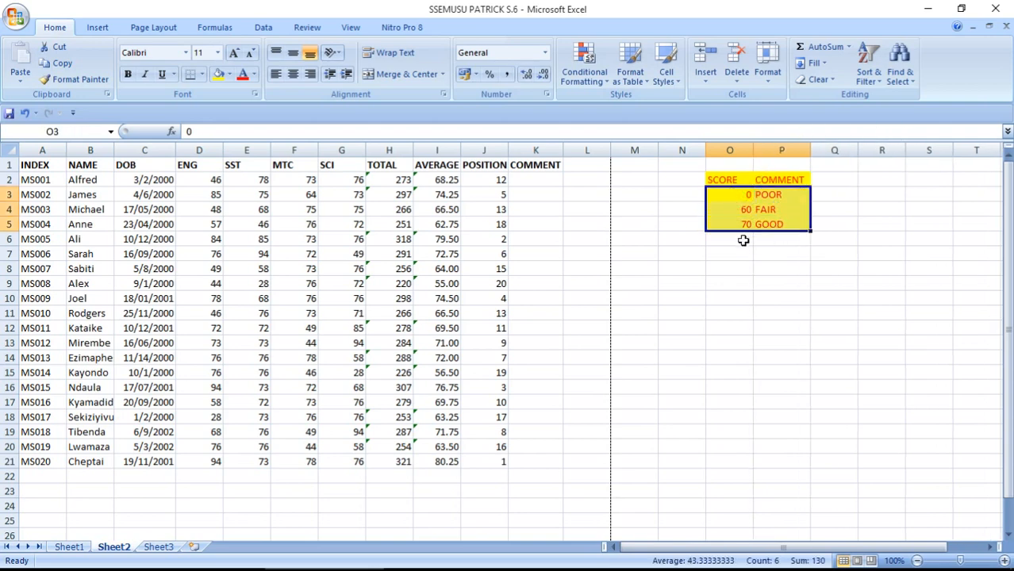
{"action": "left_click", "coordinate": [744, 239]}
{"action": "left_click", "coordinate": [526, 182]}
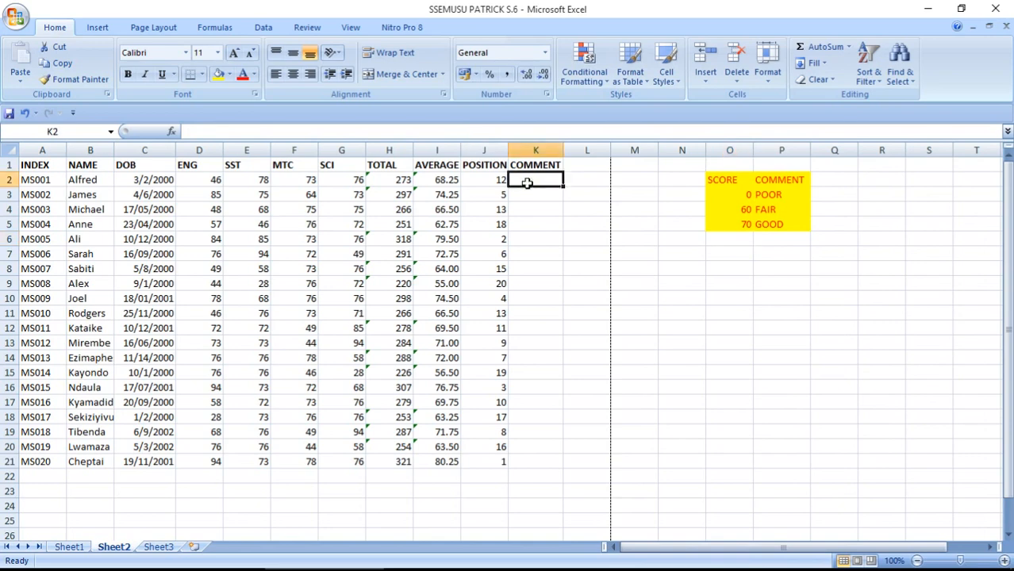
Enter =VLOOKUP(I2,$O$3:$P$5,2) in K2, returning FAIR for the first pupil
{"action": "type", "text": "="}
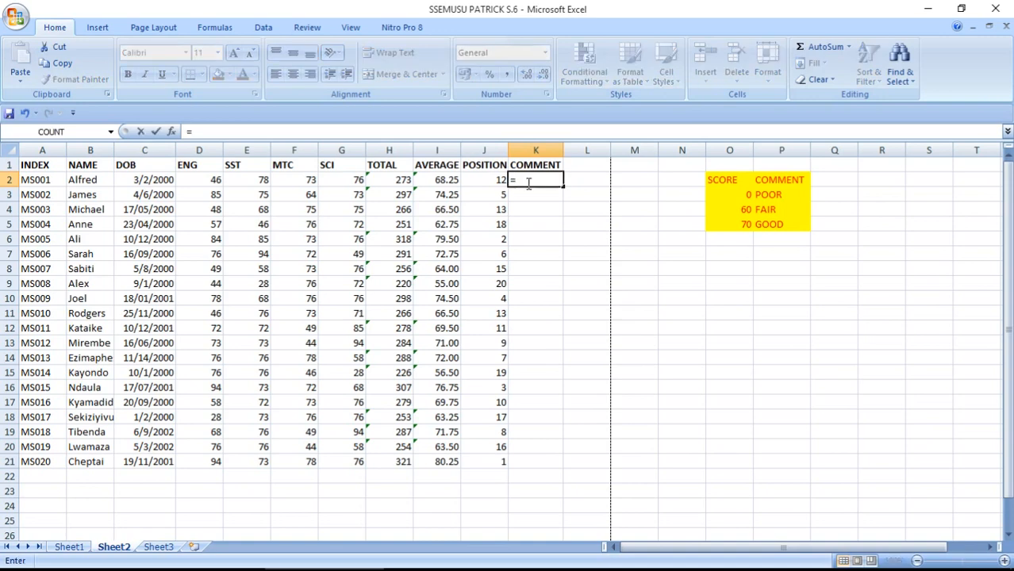
{"action": "type", "text": "VLOO"}
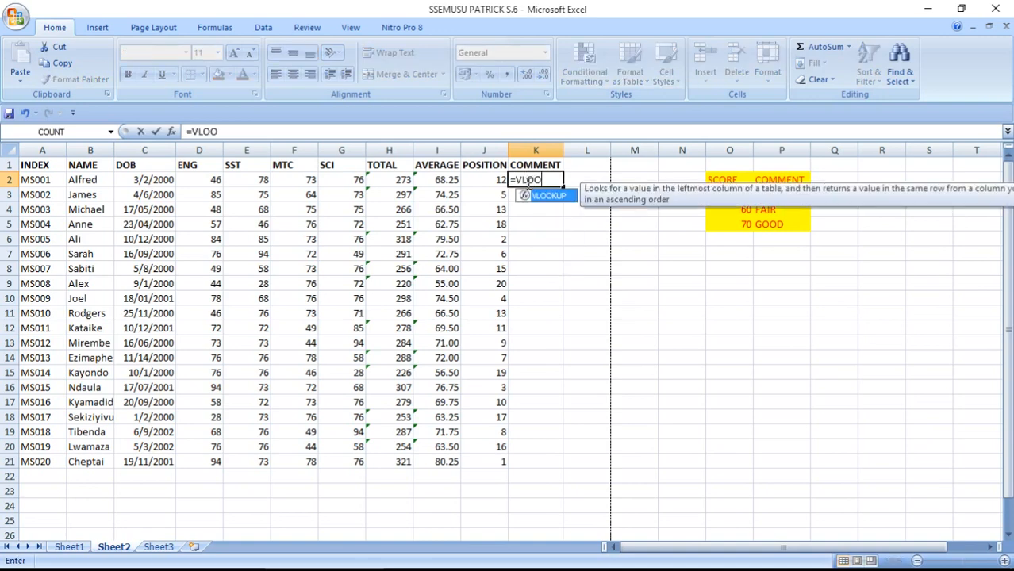
{"action": "type", "text": "KUP("}
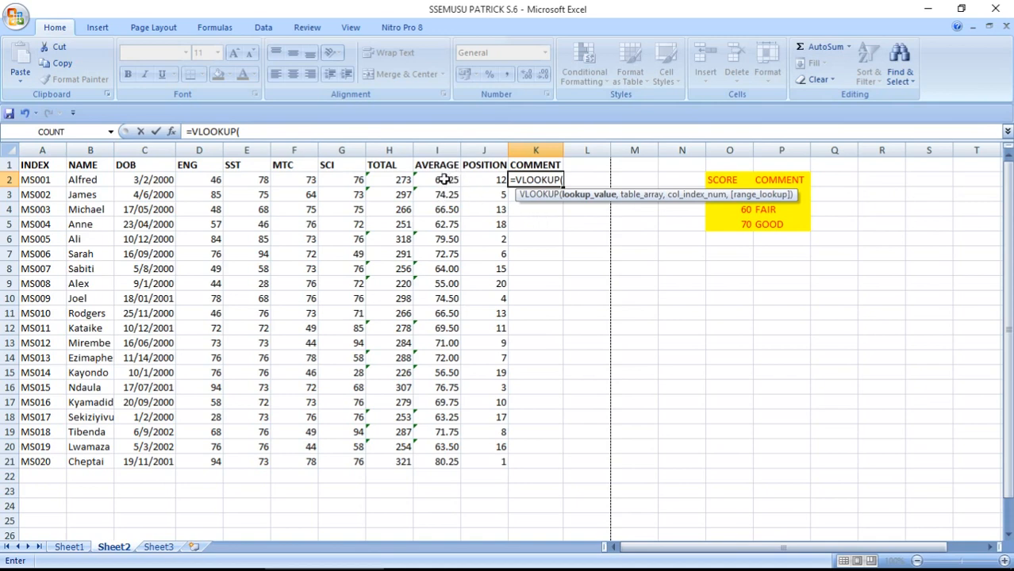
{"action": "type", "text": "I2,"}
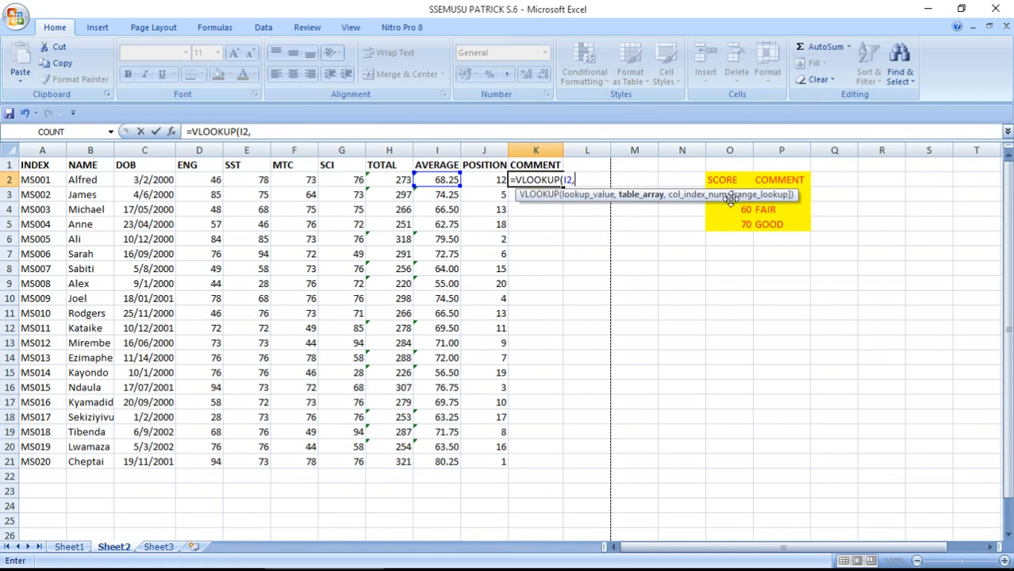
{"action": "left_click_drag", "start_coordinate": [730, 198], "coordinate": [713, 255]}
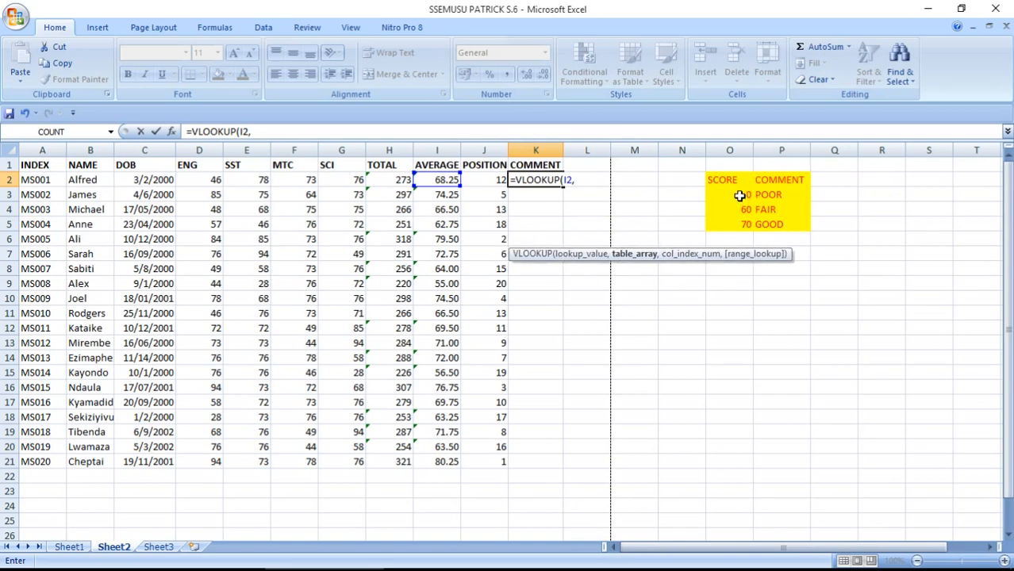
{"action": "left_click_drag", "start_coordinate": [740, 194], "coordinate": [803, 226]}
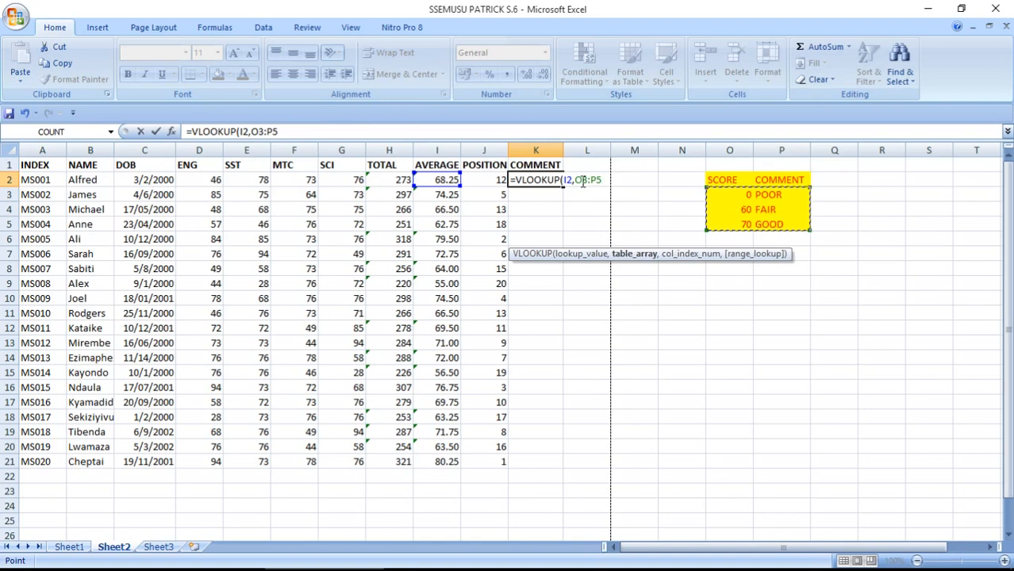
{"action": "left_click", "coordinate": [581, 180]}
{"action": "key", "text": "F4"}
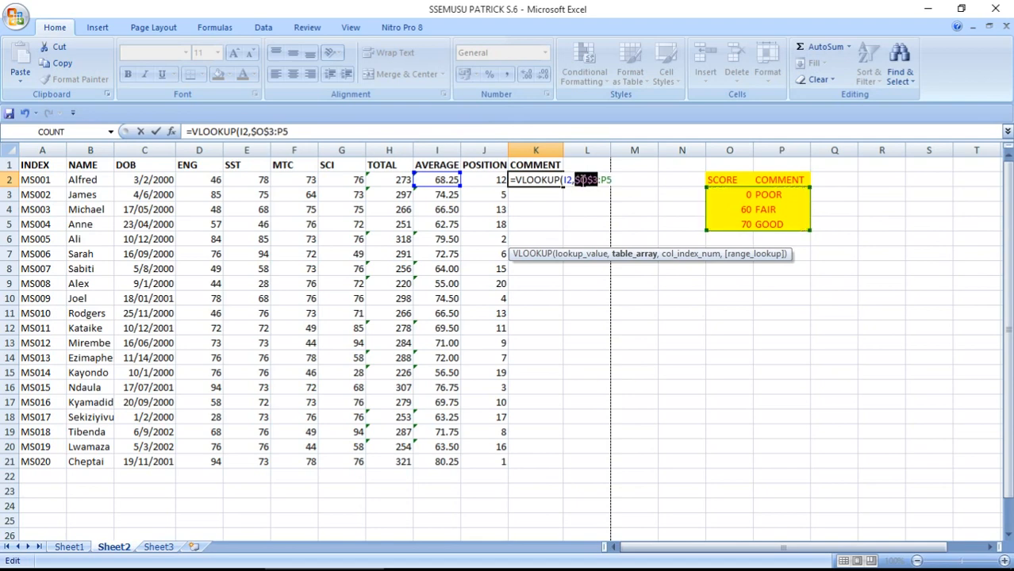
{"action": "left_click", "coordinate": [605, 179]}
{"action": "key", "text": "F4"}
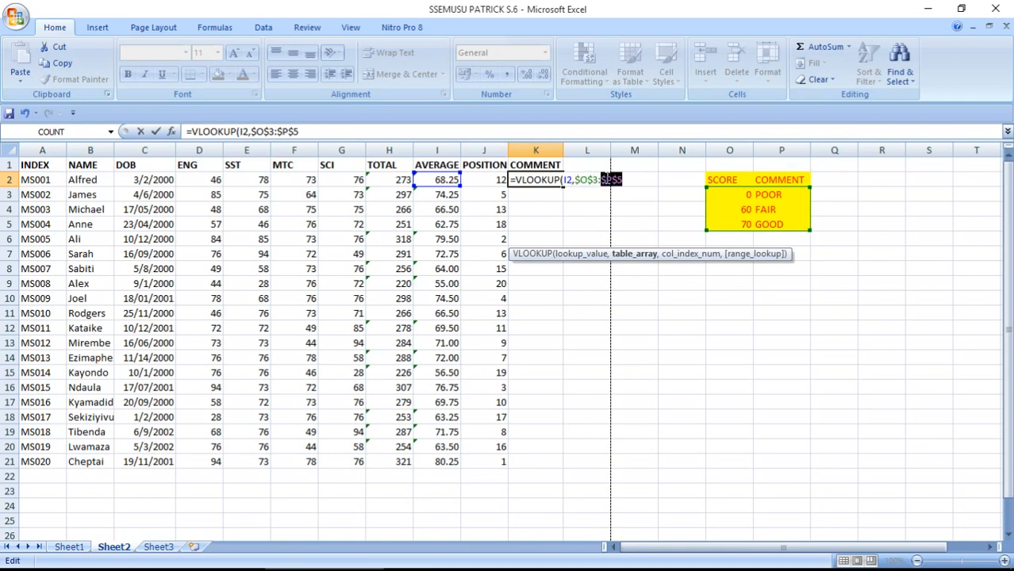
{"action": "left_click", "coordinate": [627, 181]}
{"action": "type", "text": ",2"}
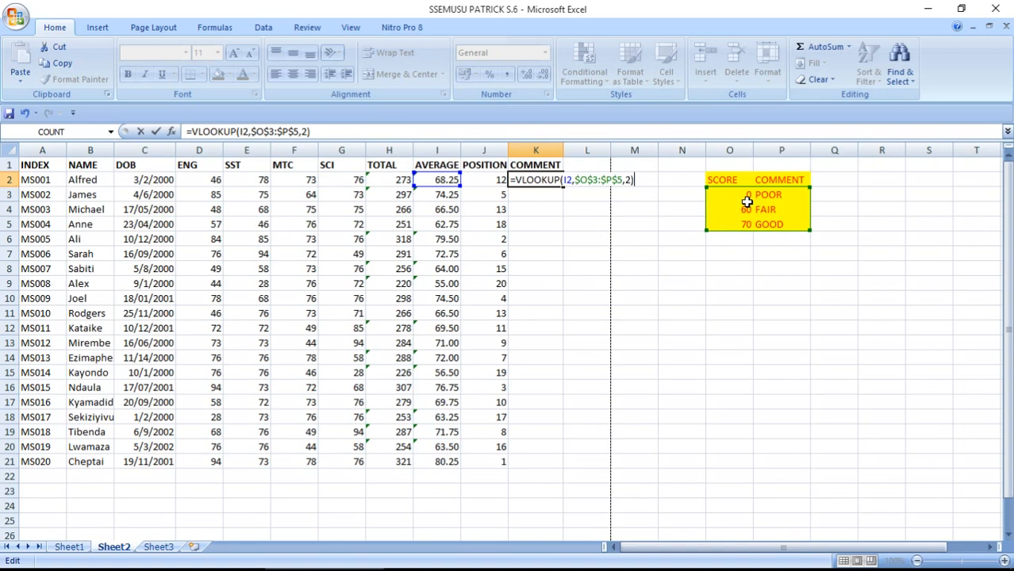
{"action": "key", "text": "Return"}
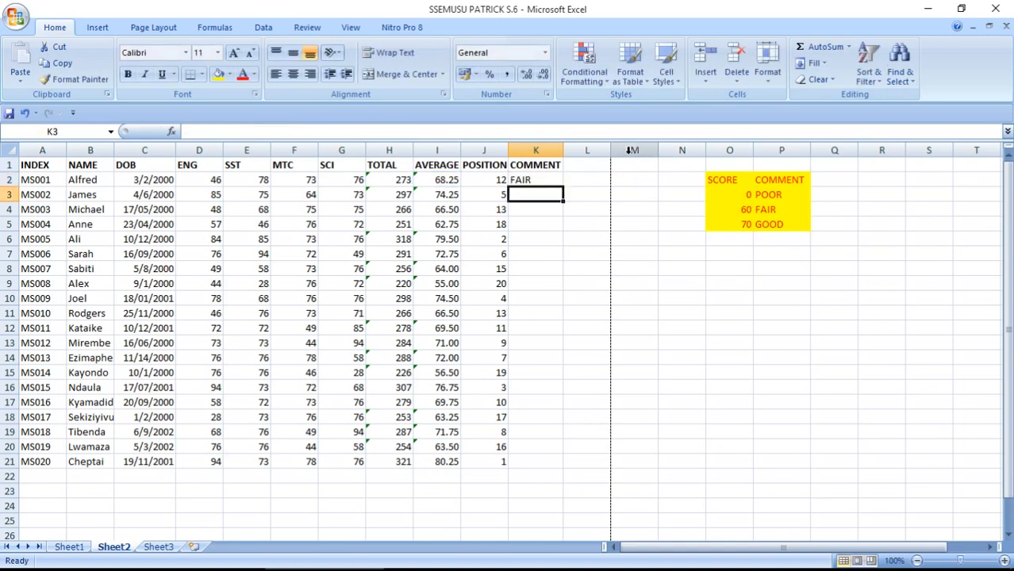
Copy the K2 lookup down to K21 and make the COMMENT text red, size 12
{"action": "left_click", "coordinate": [525, 180]}
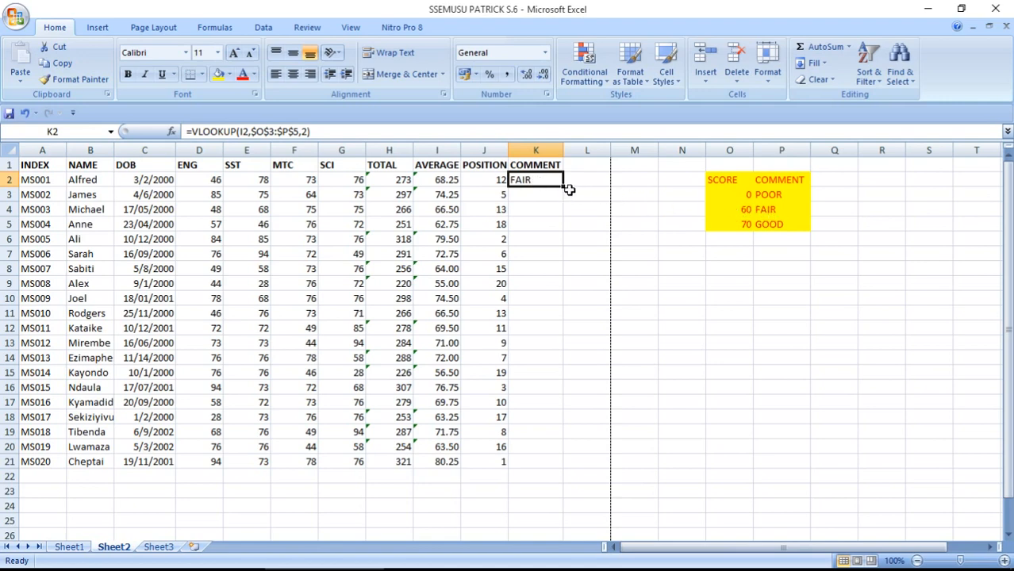
{"action": "left_click_drag", "start_coordinate": [563, 186], "coordinate": [553, 470]}
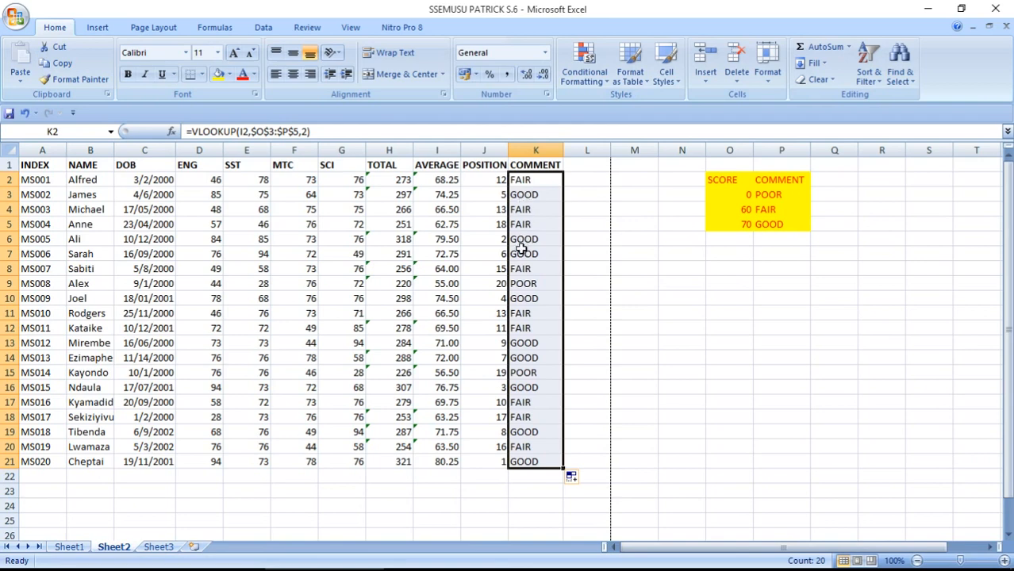
{"action": "left_click", "coordinate": [253, 77]}
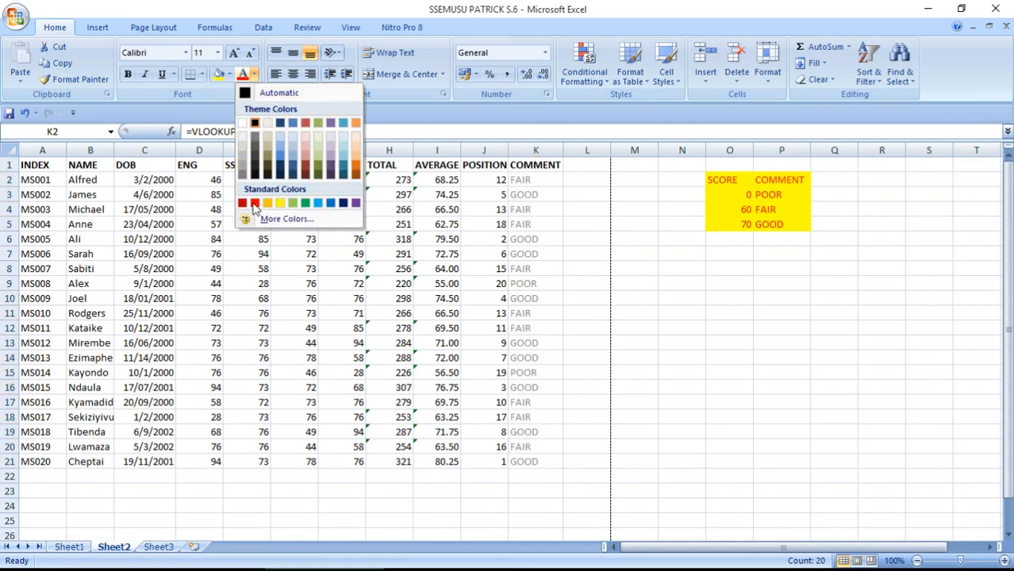
{"action": "left_click", "coordinate": [255, 204]}
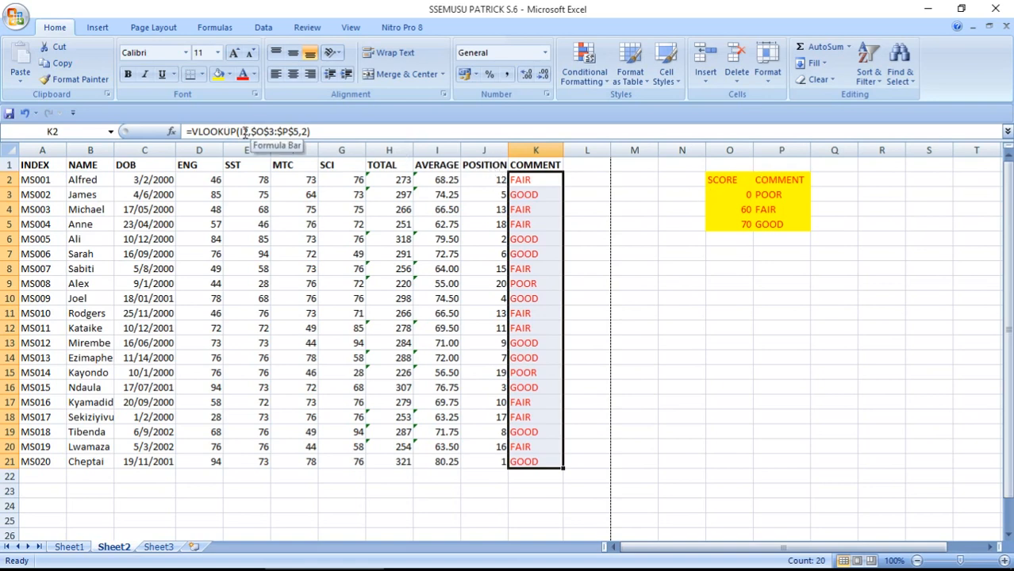
{"action": "left_click", "coordinate": [235, 53]}
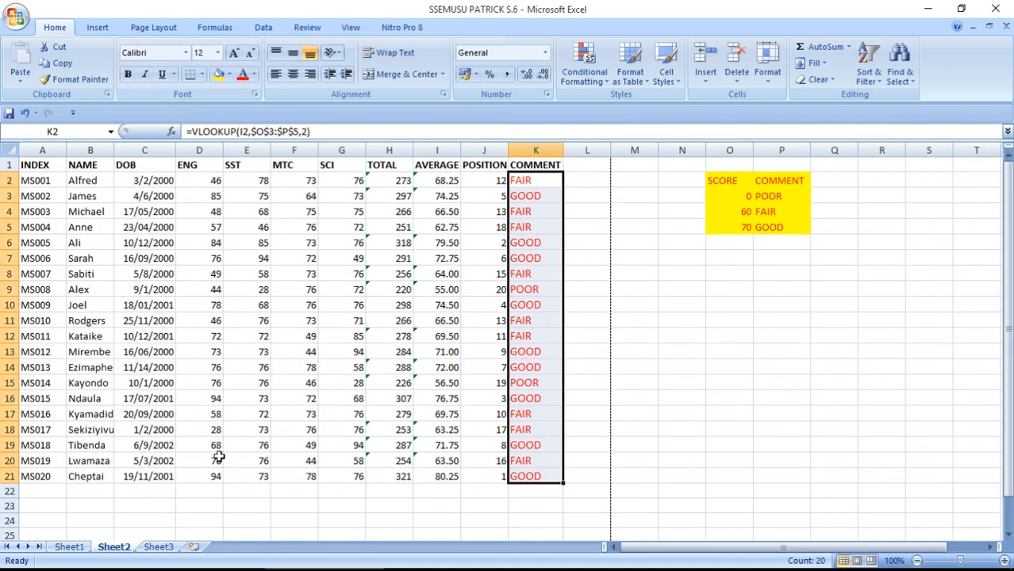
{"action": "left_click", "coordinate": [127, 557]}
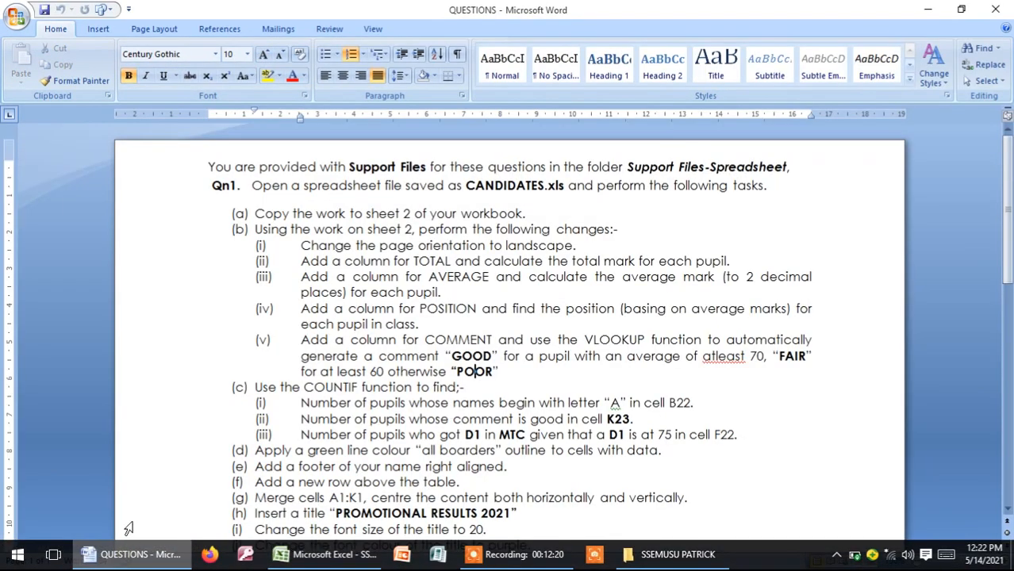
{"action": "left_click_drag", "start_coordinate": [1008, 187], "coordinate": [1010, 237]}
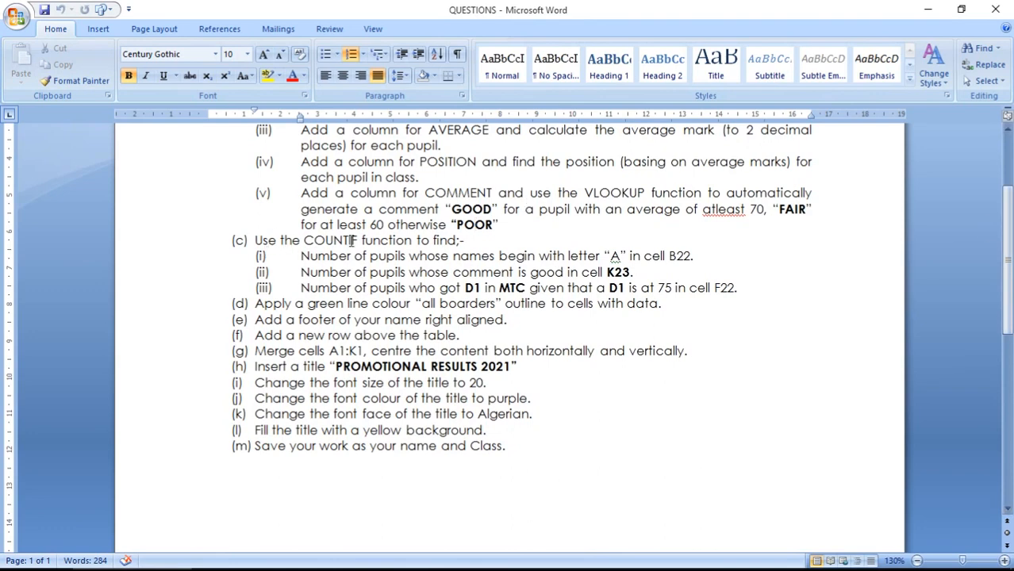
{"action": "left_click", "coordinate": [465, 239]}
{"action": "key", "text": "BackSpace"}
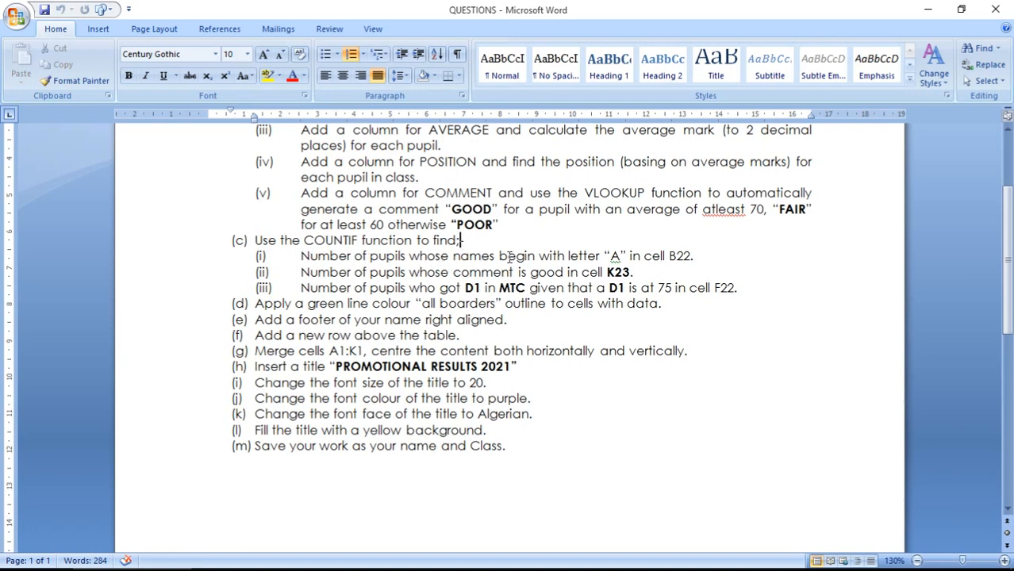
{"action": "type", "text": "-"}
{"action": "left_click_drag", "start_coordinate": [669, 255], "coordinate": [704, 255]}
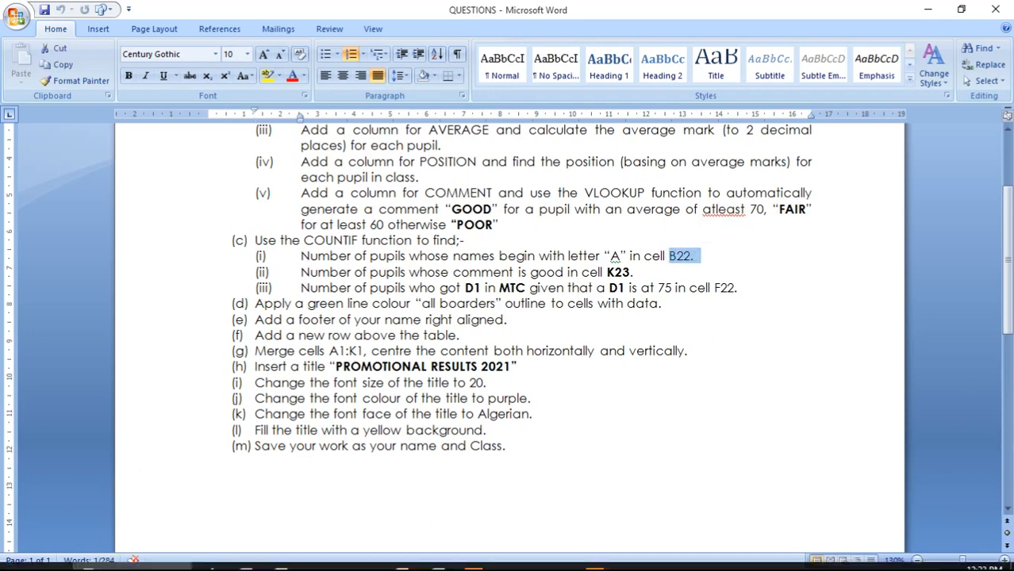
{"action": "left_click", "coordinate": [337, 559]}
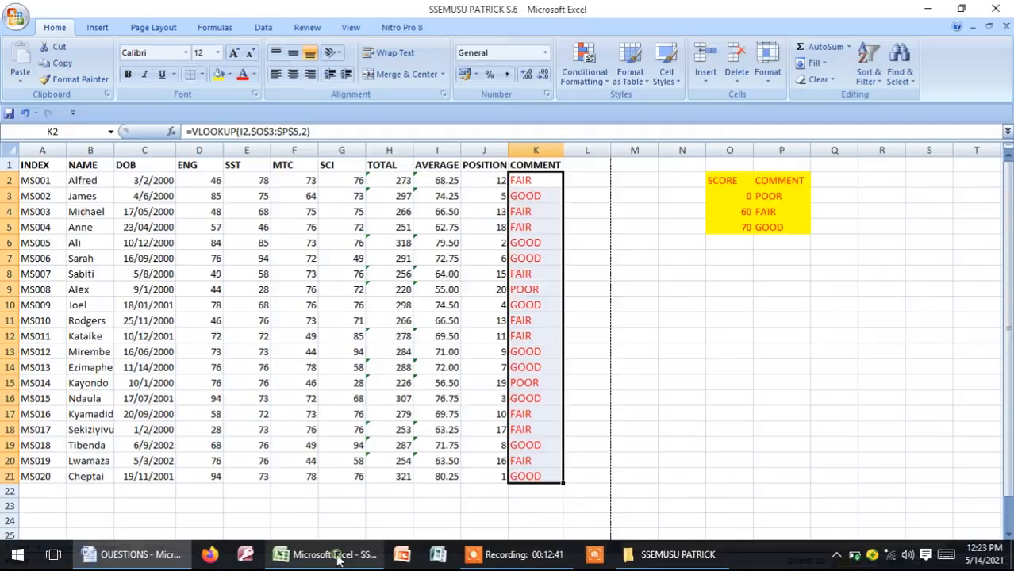
Type 'NAMES BEGINNING WITH' in A22, turn on text wrapping, and widen column A
{"action": "left_click", "coordinate": [40, 492]}
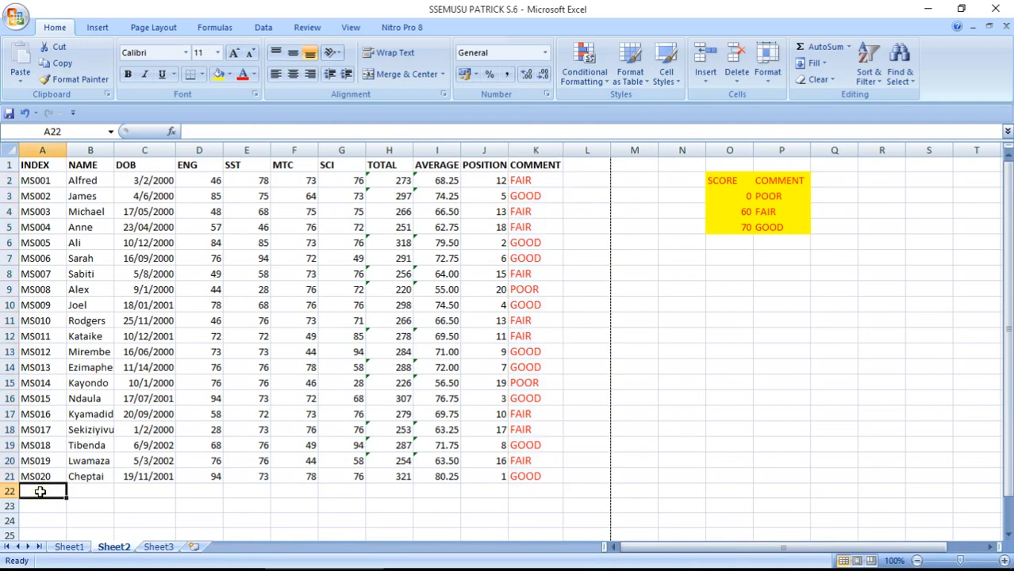
{"action": "type", "text": "NAMES BE"}
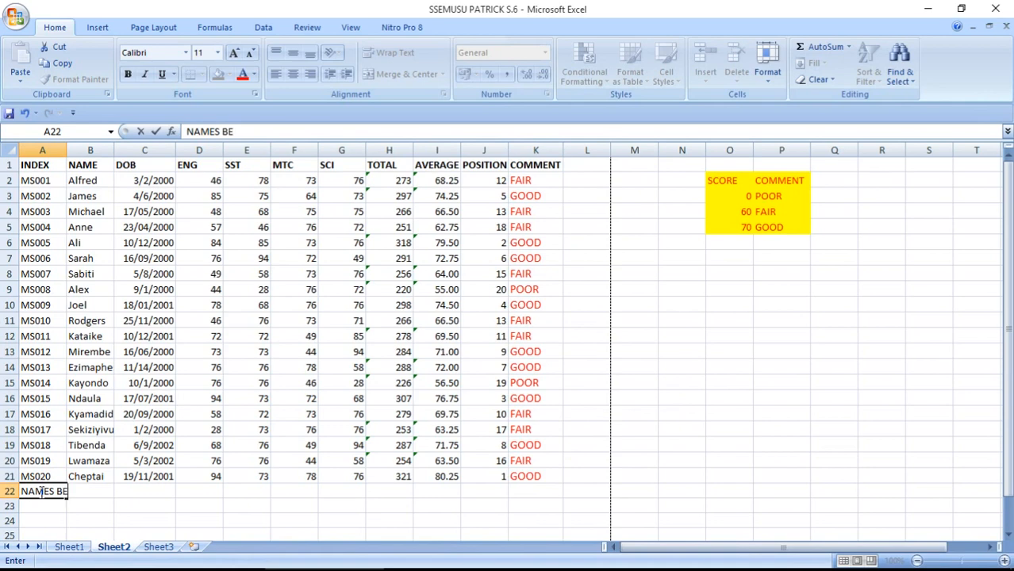
{"action": "type", "text": "GINNING WITH A"}
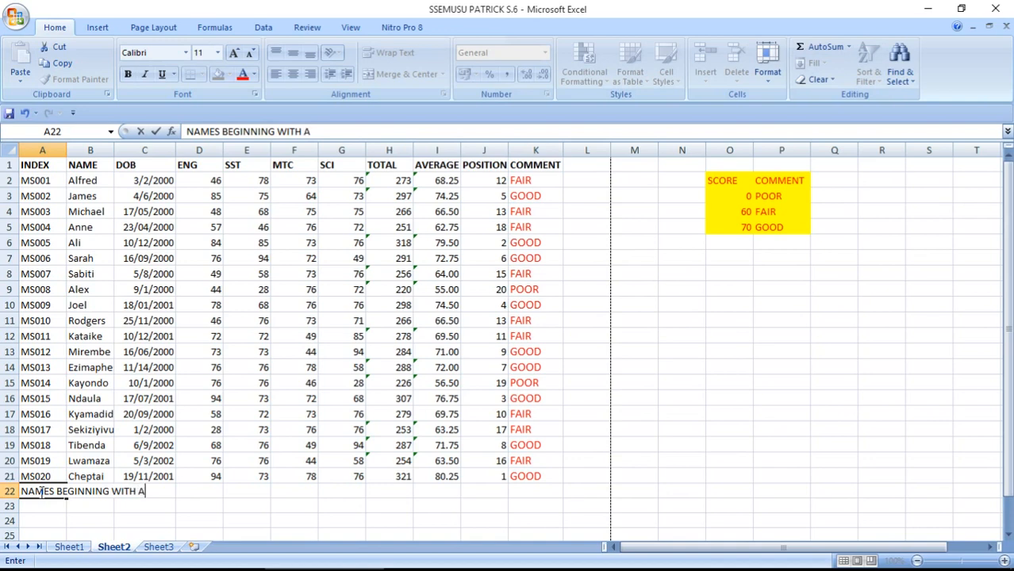
{"action": "key", "text": "Return"}
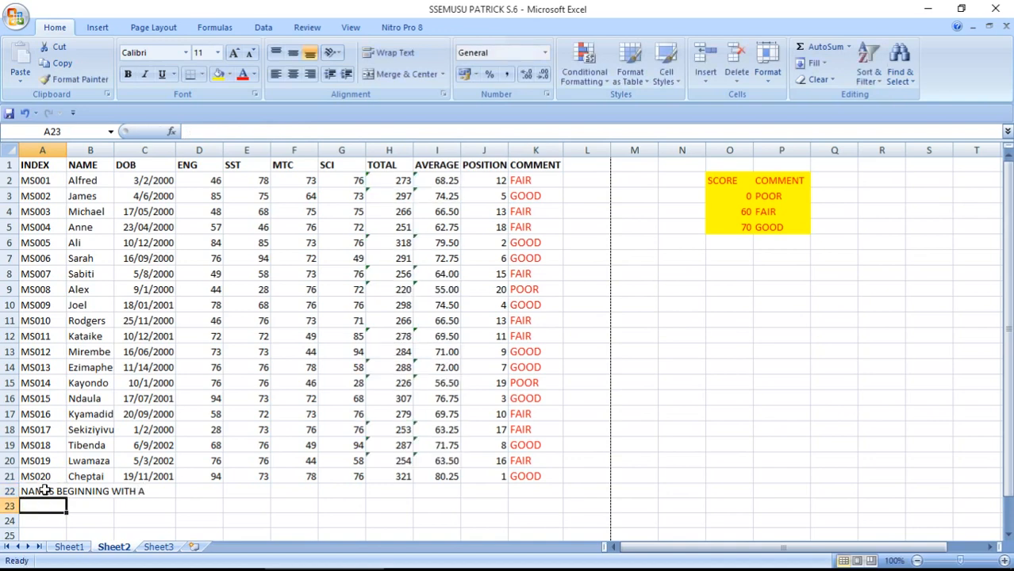
{"action": "left_click", "coordinate": [41, 490]}
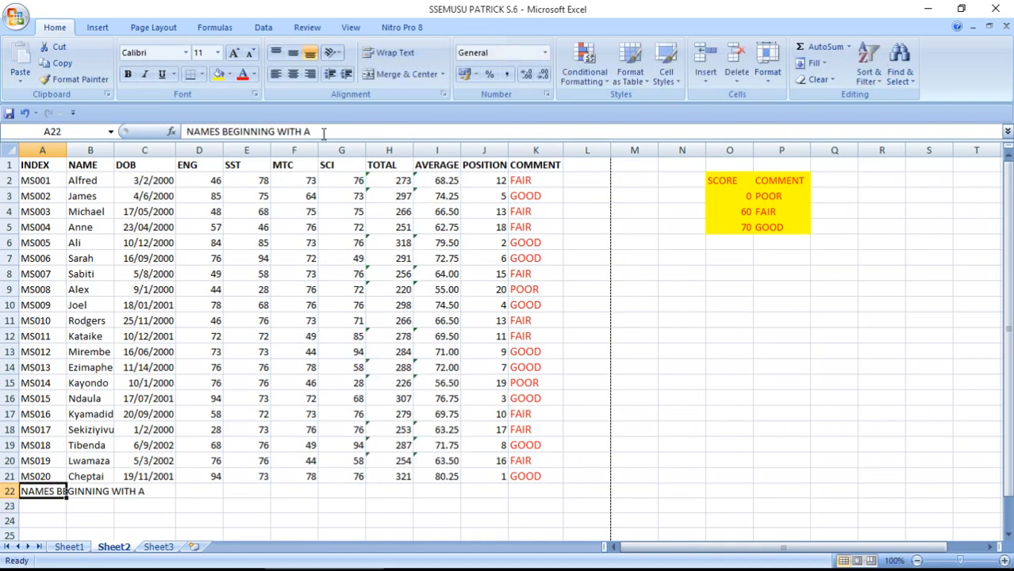
{"action": "left_click", "coordinate": [404, 54]}
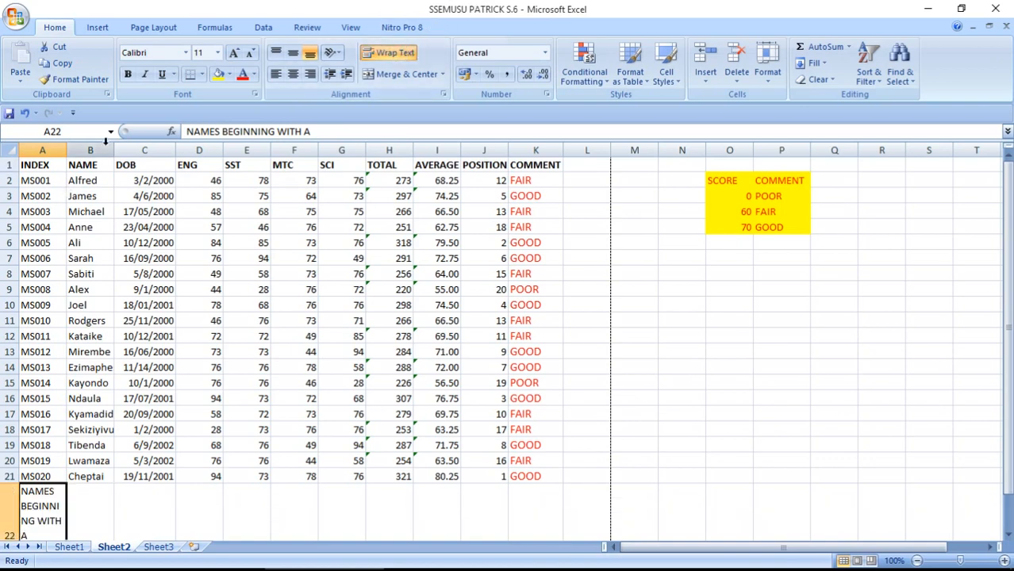
{"action": "left_click_drag", "start_coordinate": [67, 149], "coordinate": [95, 147]}
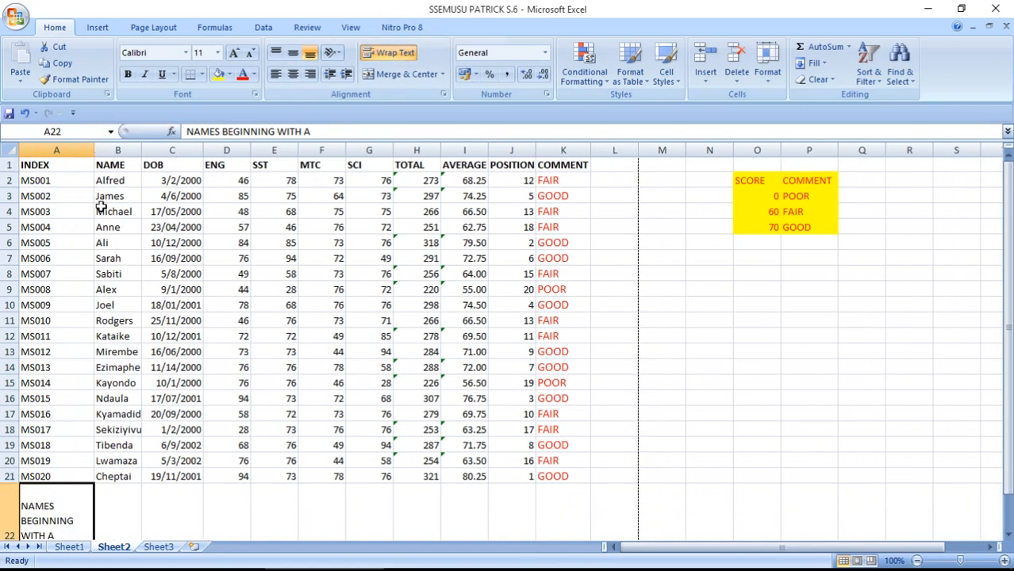
{"action": "left_click", "coordinate": [127, 495]}
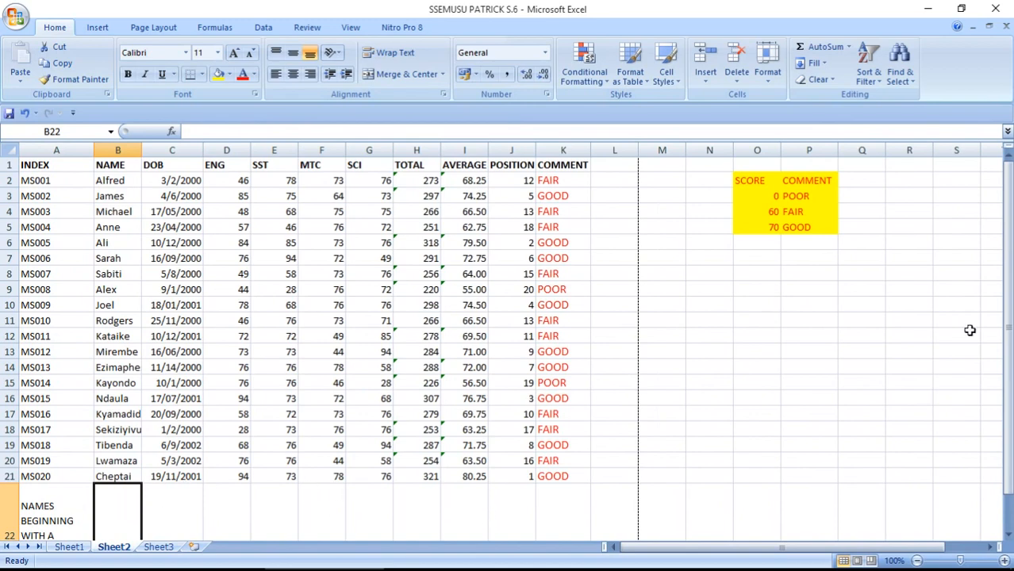
Enter =COUNTIF(B2:B21,"A*") in B22 to count names starting with A (result 4)
{"action": "left_click_drag", "start_coordinate": [1006, 252], "coordinate": [1006, 258]}
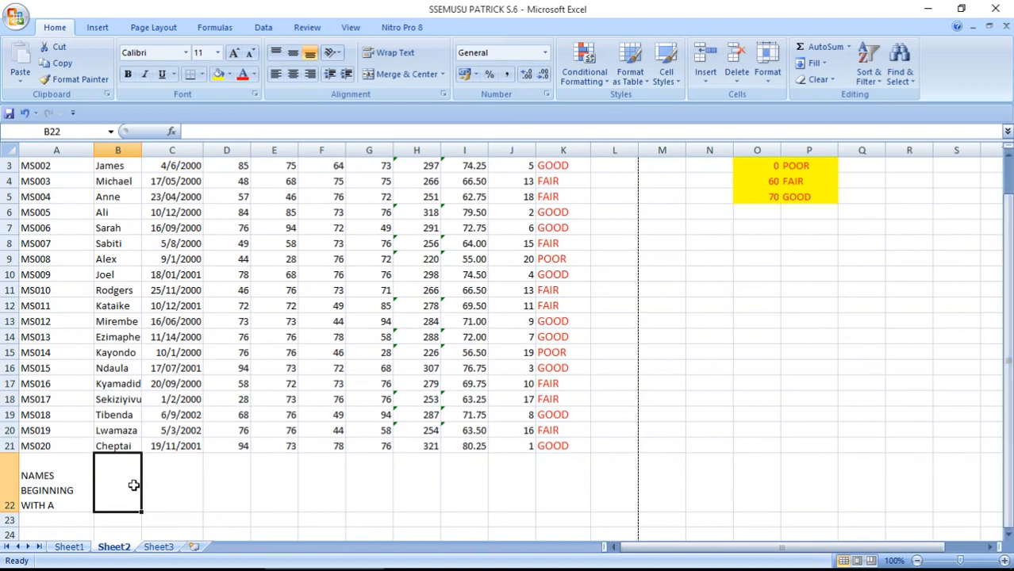
{"action": "type", "text": "="}
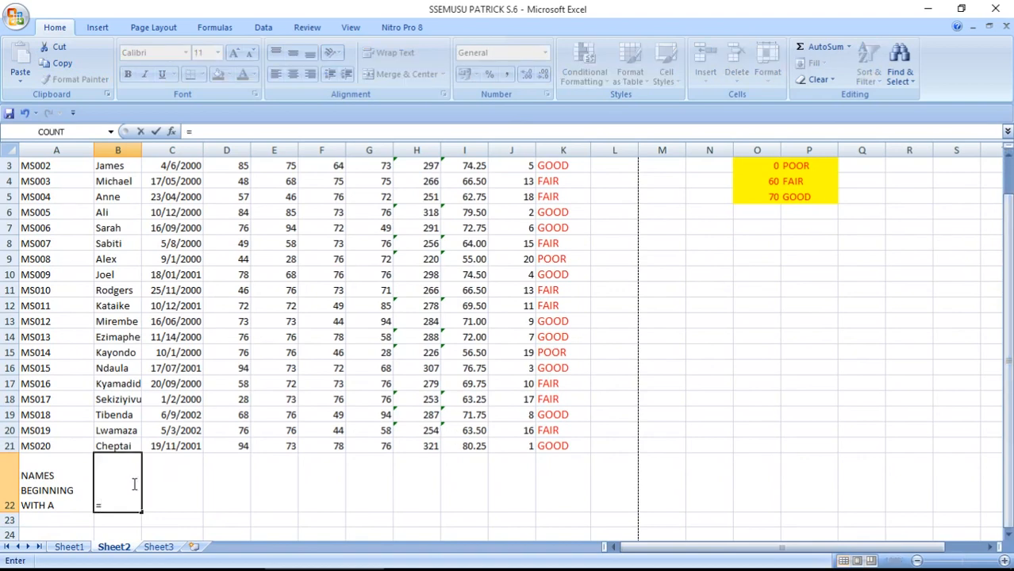
{"action": "type", "text": "COUNT"}
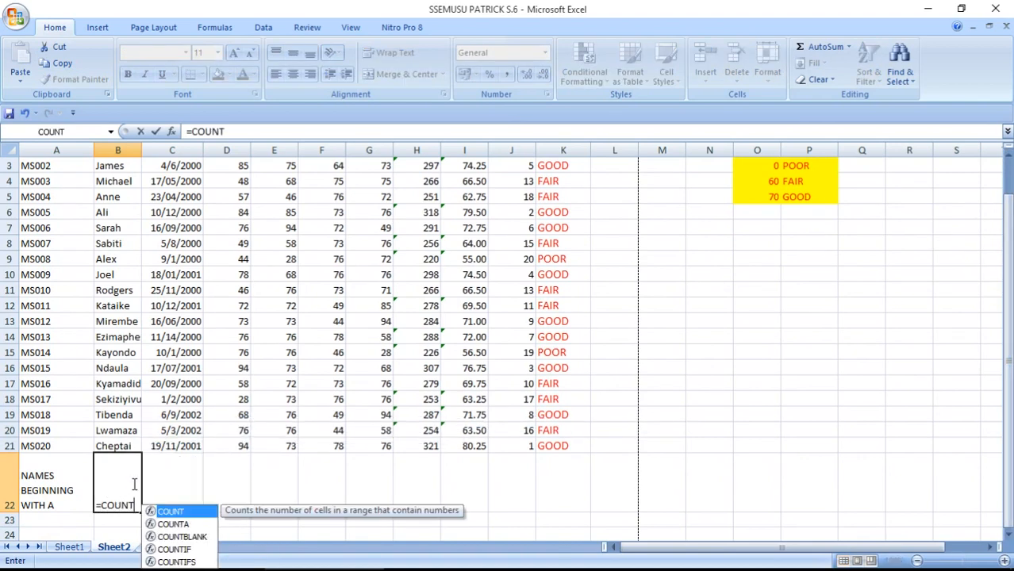
{"action": "type", "text": "IF"}
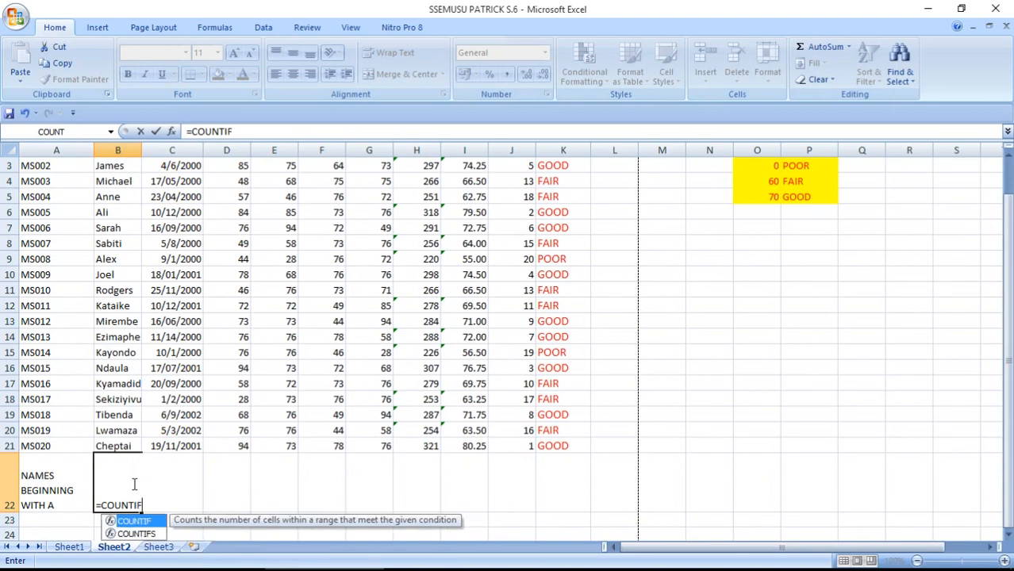
{"action": "type", "text": "("}
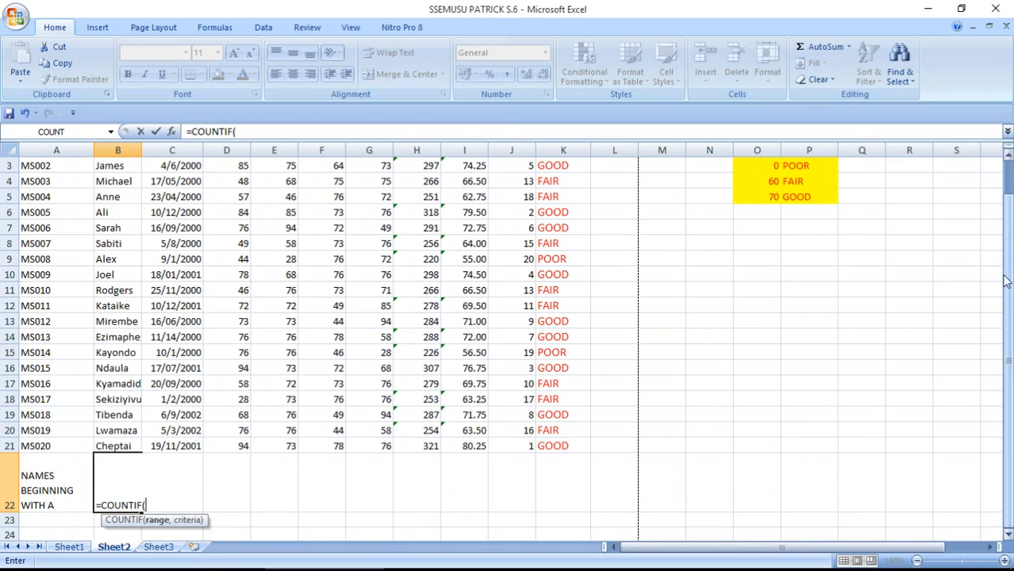
{"action": "left_click_drag", "start_coordinate": [1006, 282], "coordinate": [1006, 238]}
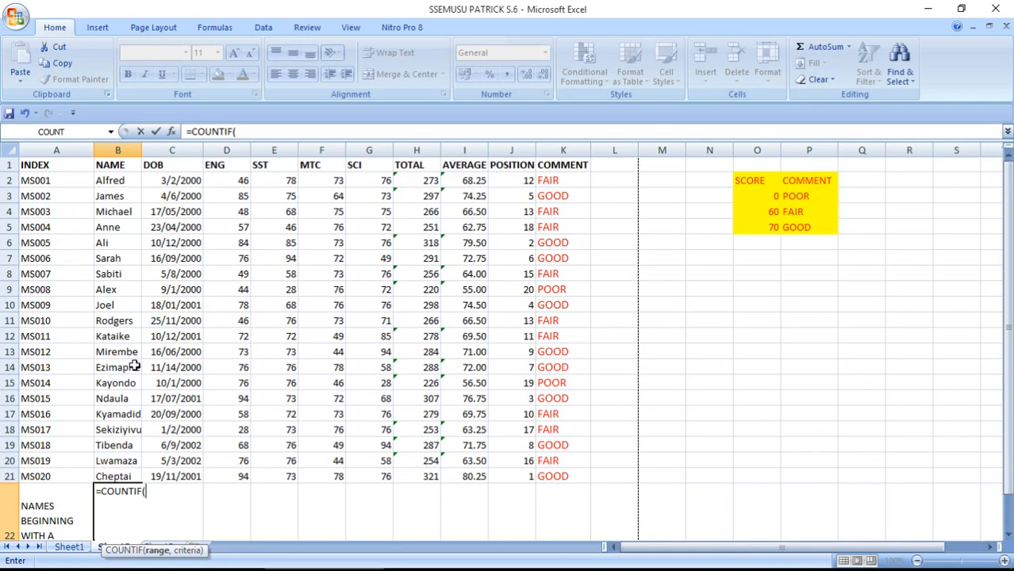
{"action": "left_click", "coordinate": [123, 181]}
{"action": "left_click_drag", "start_coordinate": [123, 181], "coordinate": [115, 477]}
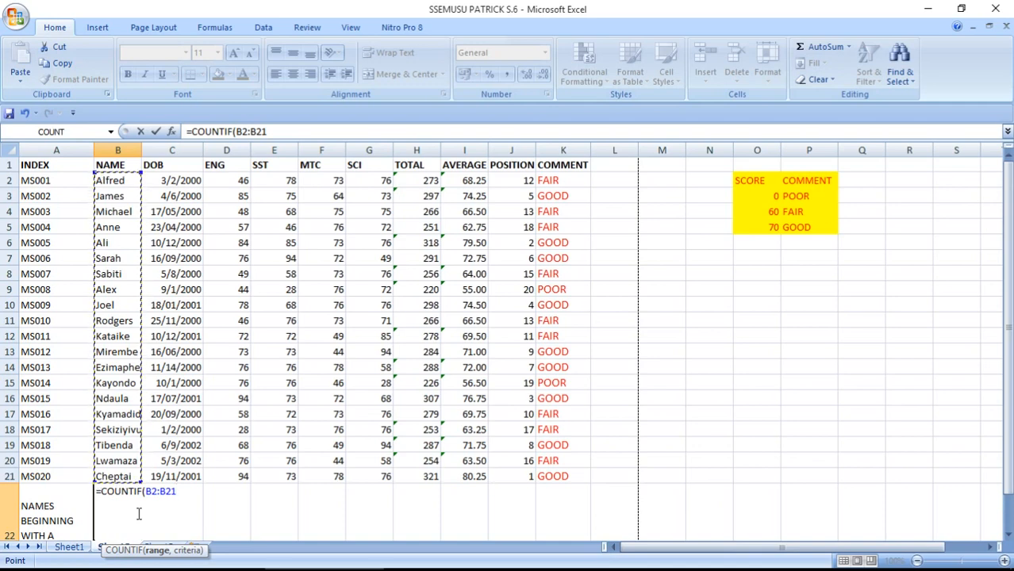
{"action": "type", "text": ","}
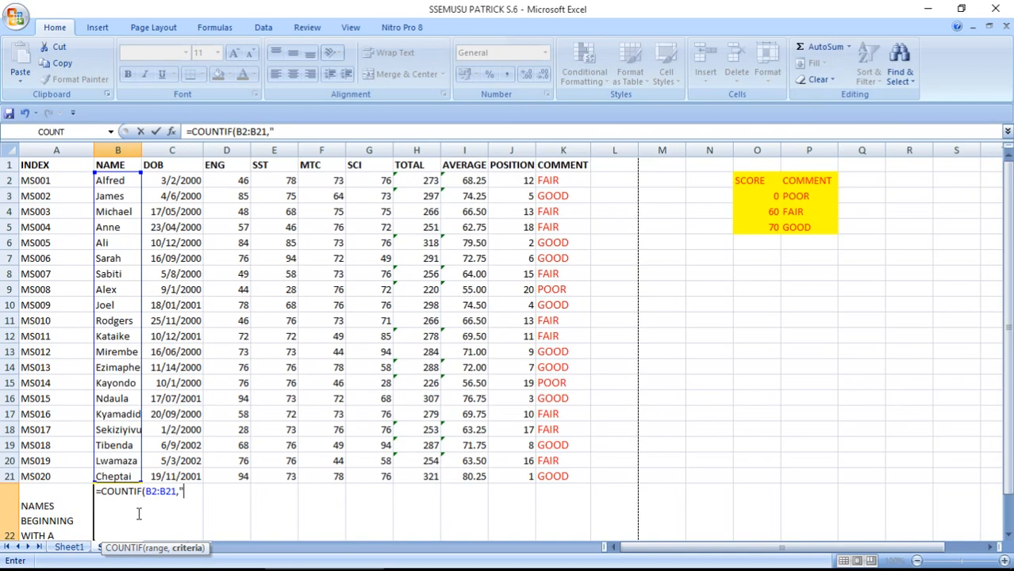
{"action": "type", "text": "\"A*\""}
{"action": "type", "text": ")"}
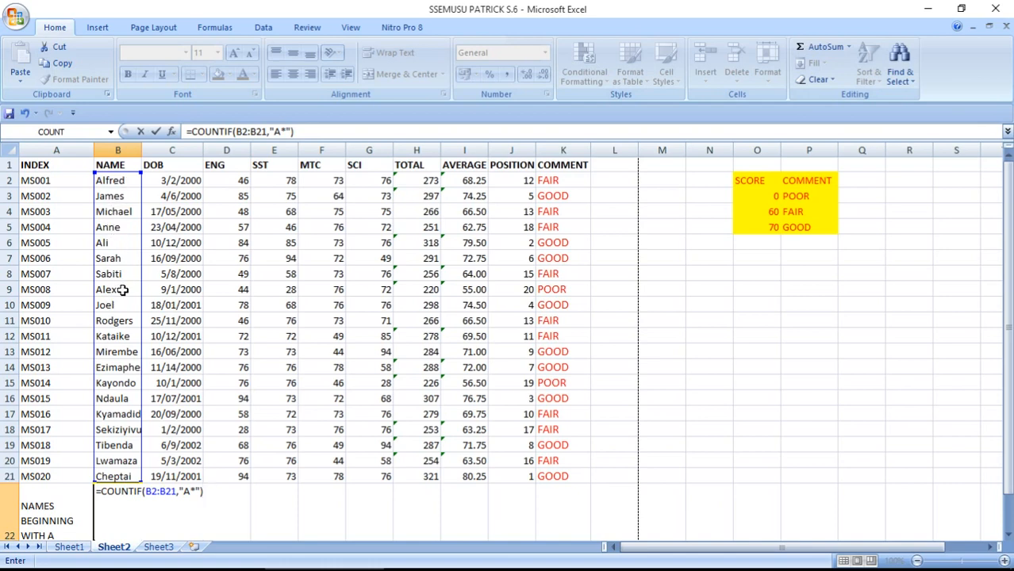
{"action": "key", "text": "Return"}
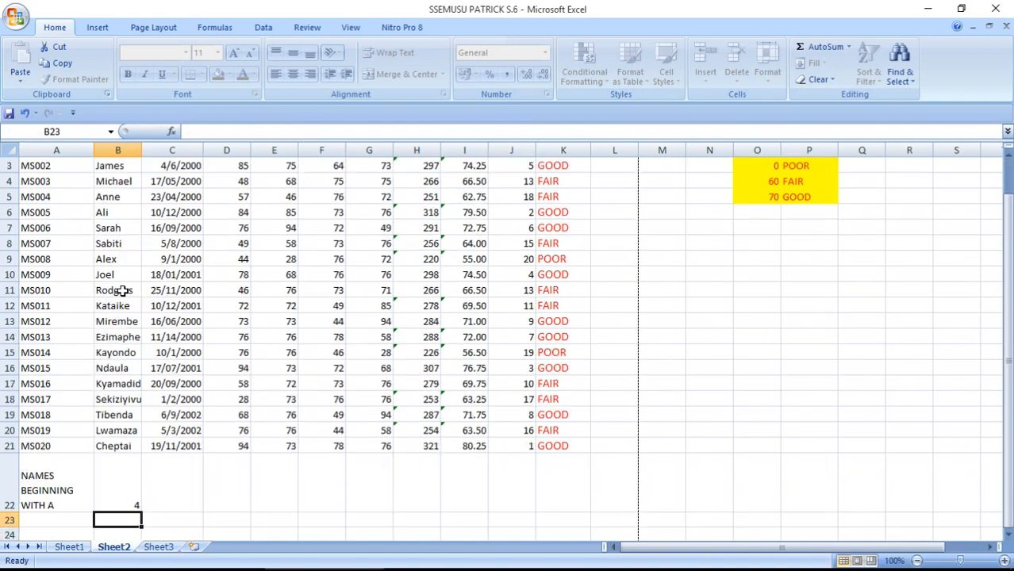
Colour the B22 count red
{"action": "left_click", "coordinate": [121, 496]}
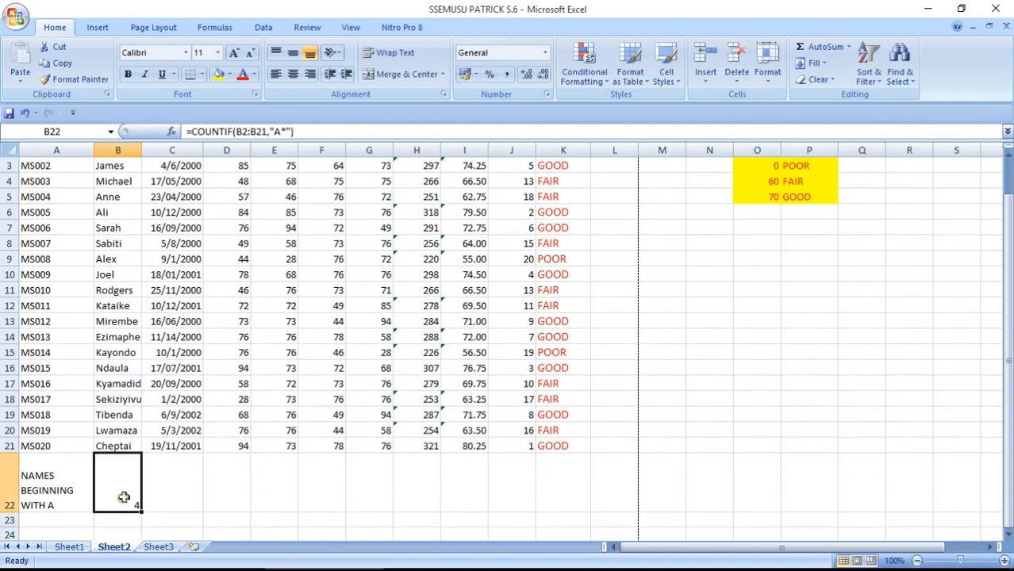
{"action": "left_click", "coordinate": [242, 74]}
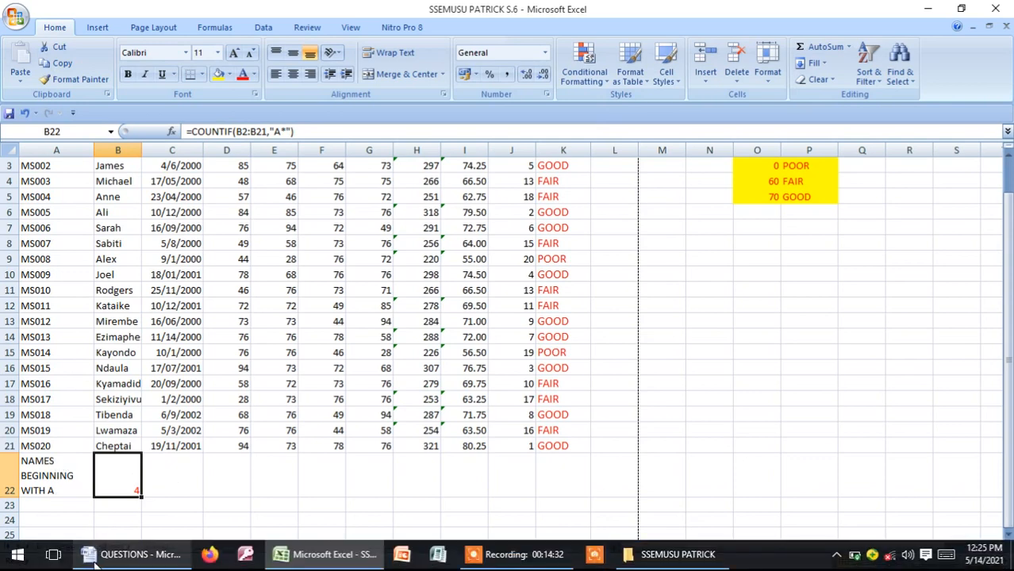
{"action": "mouse_move", "coordinate": [133, 560]}
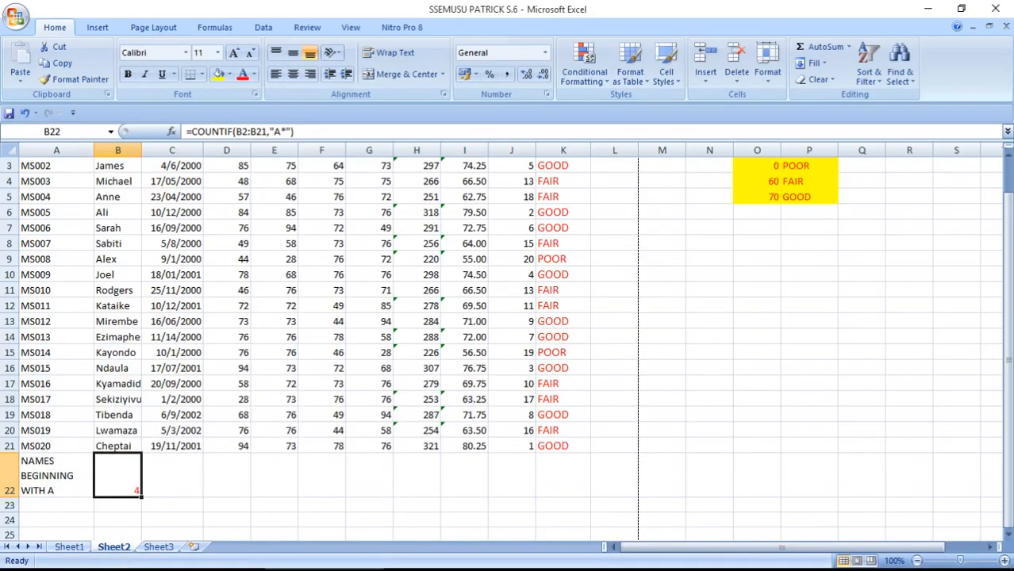
{"action": "left_click", "coordinate": [133, 558]}
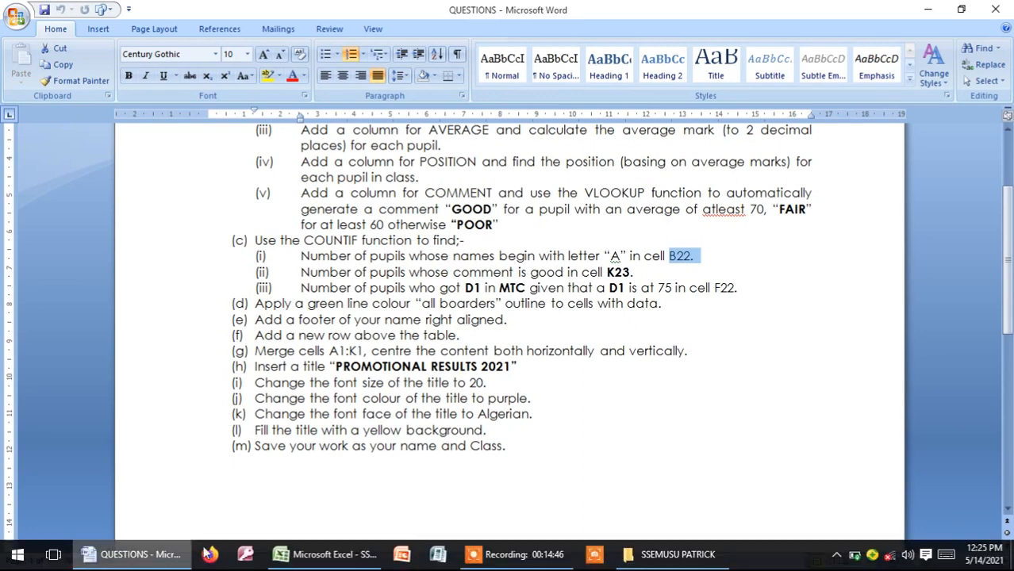
{"action": "left_click", "coordinate": [321, 565]}
{"action": "left_click", "coordinate": [47, 503]}
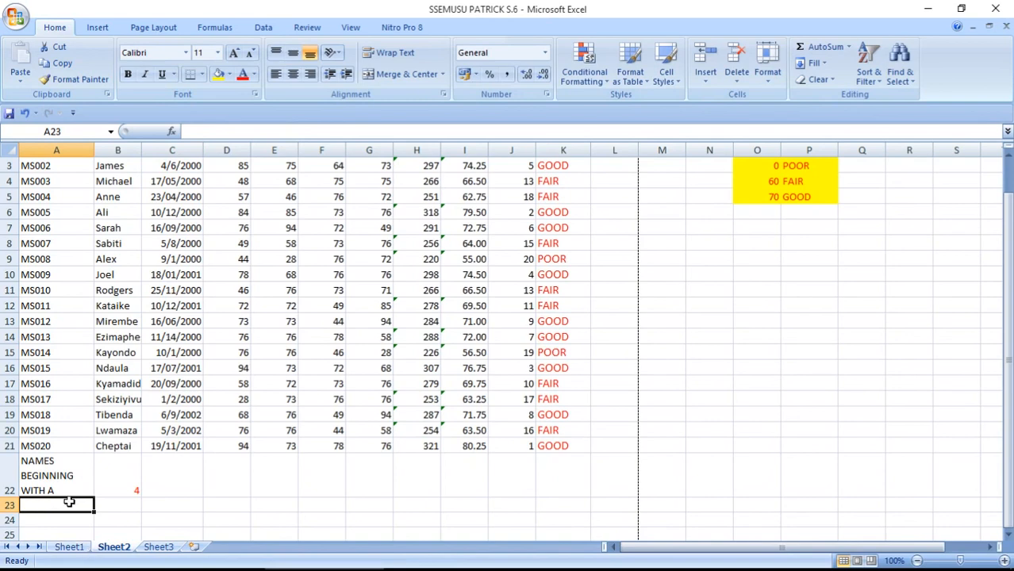
Type the label THOSE WITH COMMENT GOOD into A23
{"action": "type", "text": "THOW"}
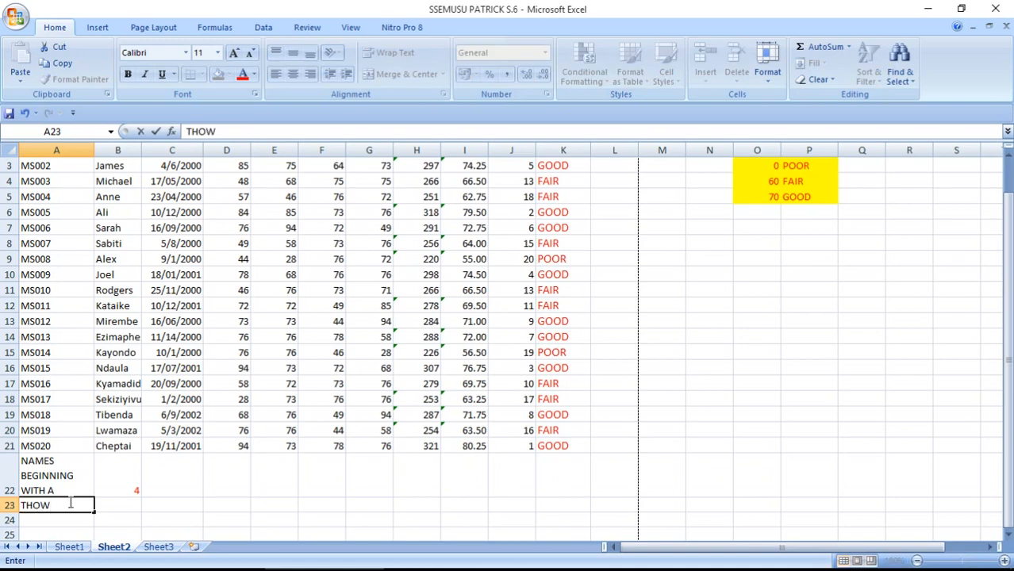
{"action": "key", "text": "BackSpace"}
{"action": "type", "text": "SE WITH COMME"}
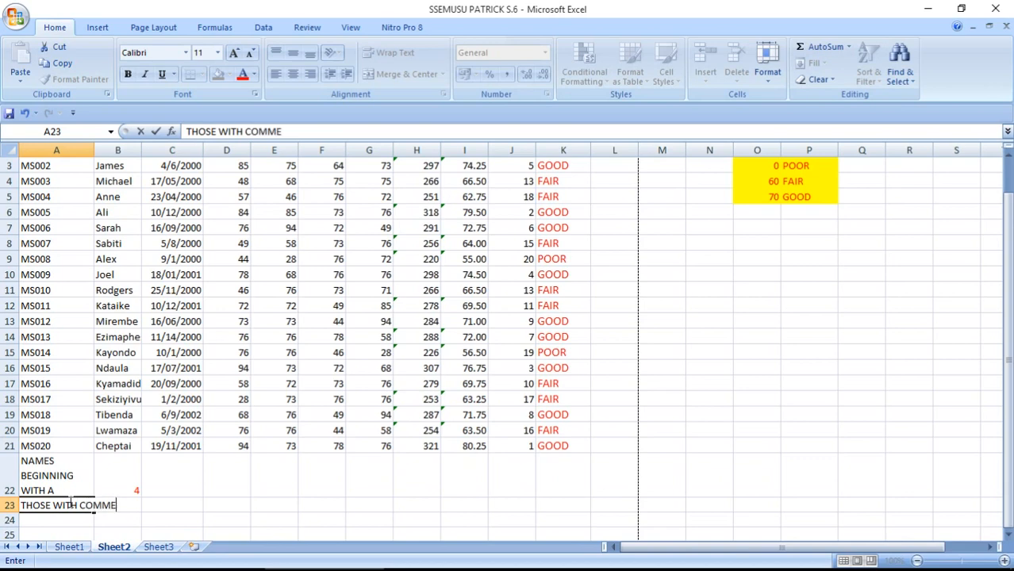
{"action": "type", "text": "NT GOO"}
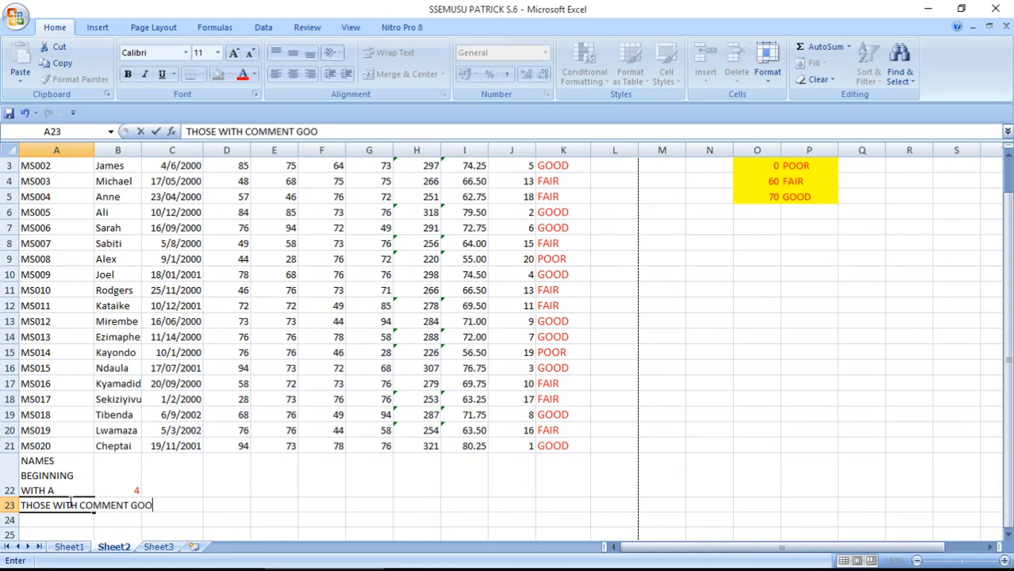
{"action": "type", "text": "D"}
{"action": "left_click", "coordinate": [41, 521]}
Wrap A23's text and widen column A so the labels fit
{"action": "left_click", "coordinate": [52, 505]}
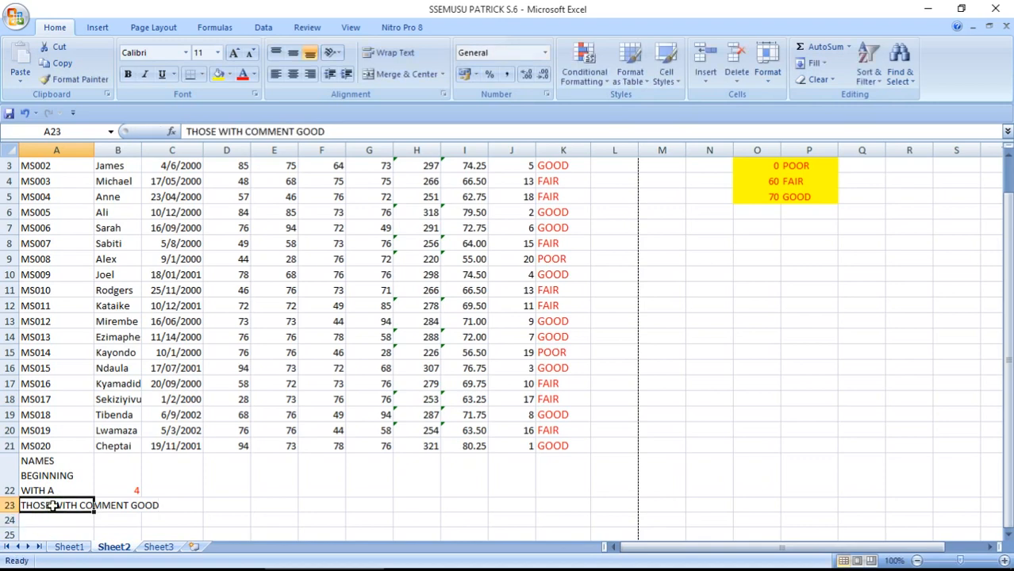
{"action": "left_click", "coordinate": [390, 52]}
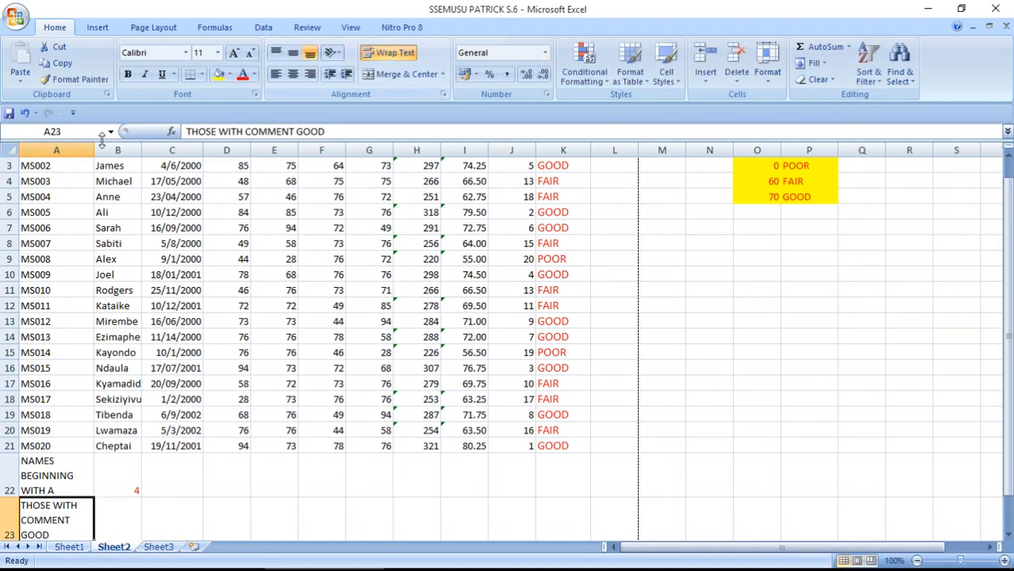
{"action": "left_click_drag", "start_coordinate": [94, 150], "coordinate": [123, 150]}
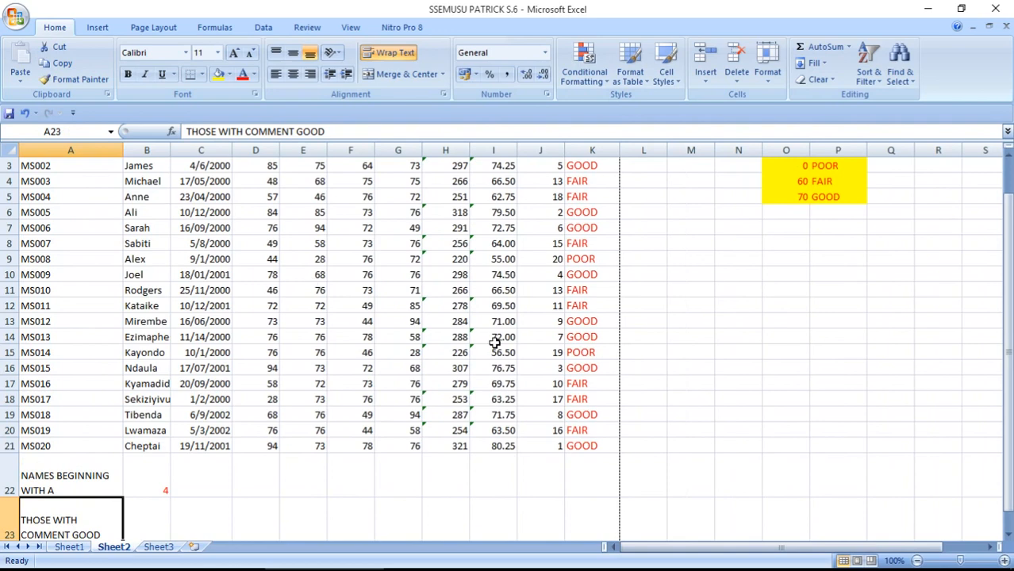
{"action": "left_click", "coordinate": [589, 520]}
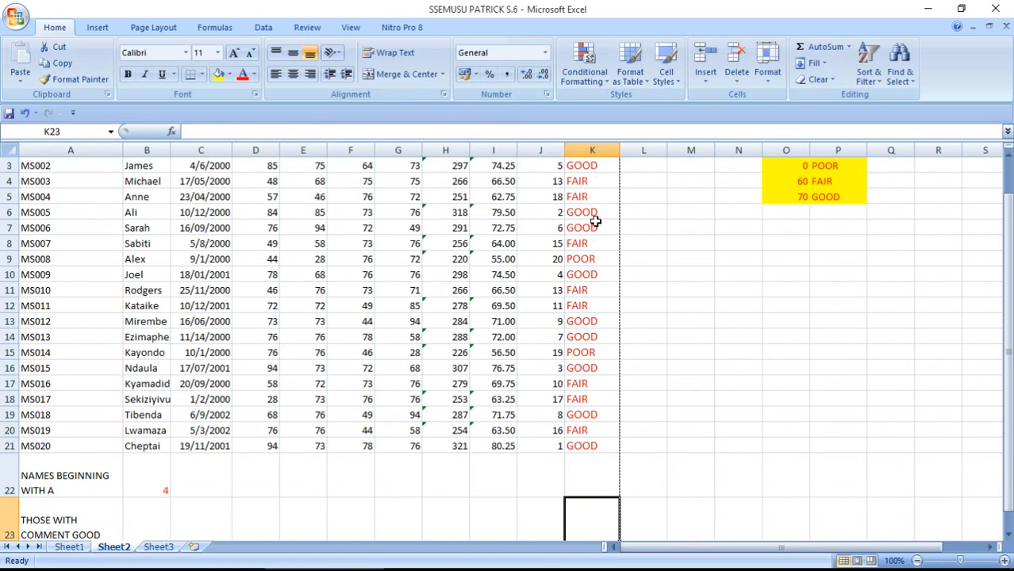
Enter =COUNTIF(K2:K21,"GOOD") in K23, giving 9, then return to the QUESTIONS document
{"action": "type", "text": "=CO"}
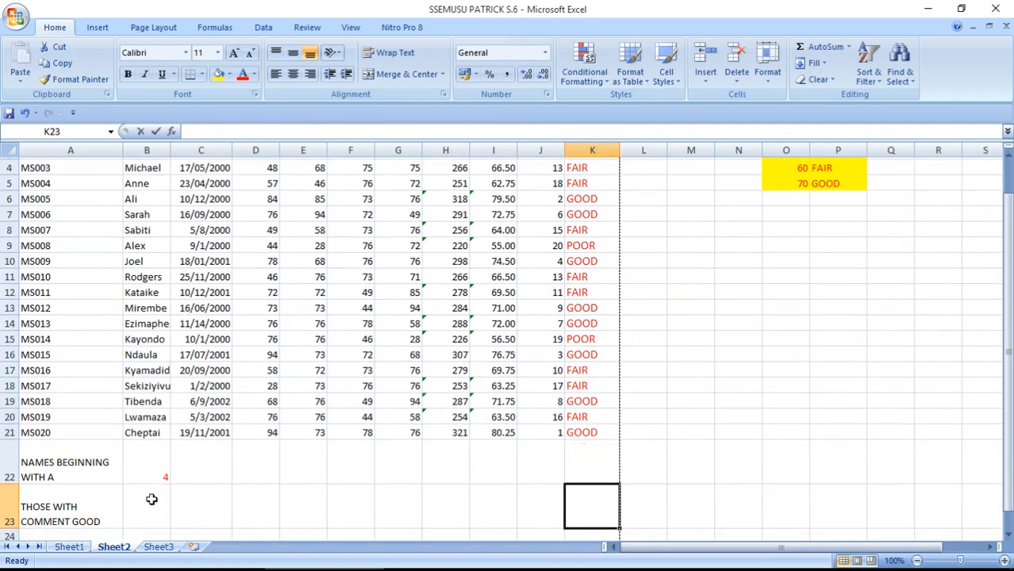
{"action": "type", "text": "UNT"}
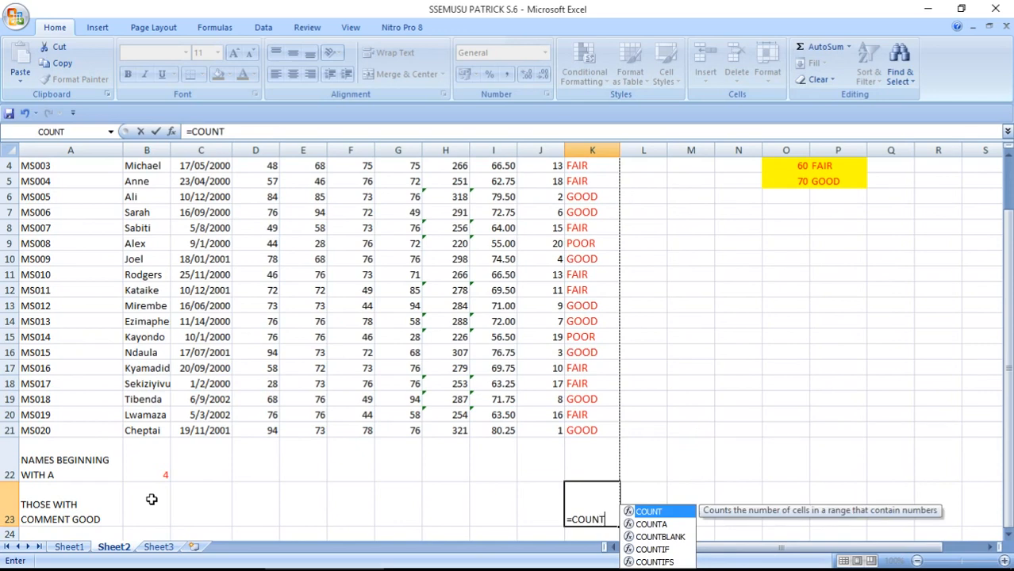
{"action": "type", "text": "IF("}
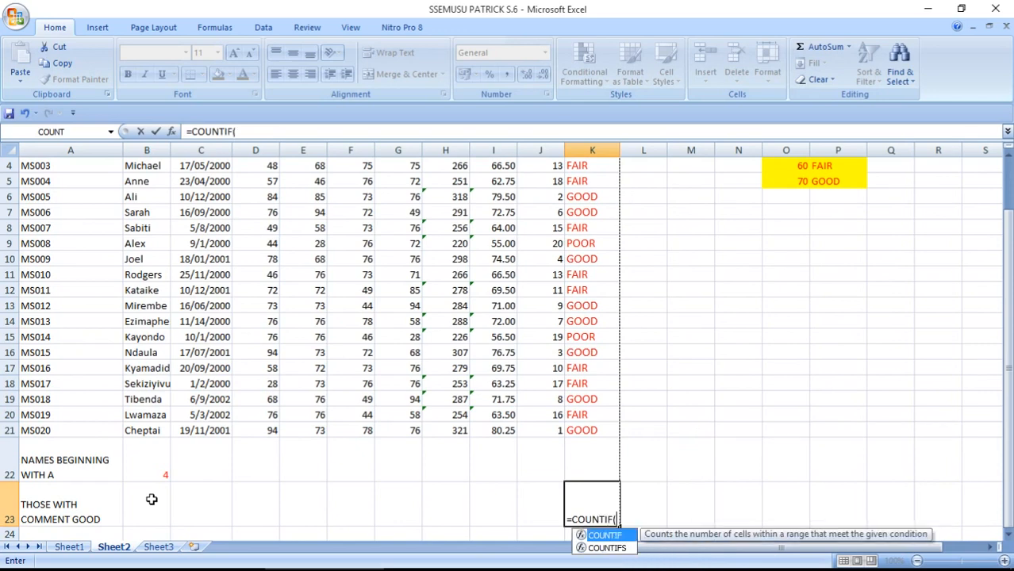
{"action": "left_click_drag", "start_coordinate": [1008, 282], "coordinate": [1006, 218]}
{"action": "left_click_drag", "start_coordinate": [597, 182], "coordinate": [587, 476]}
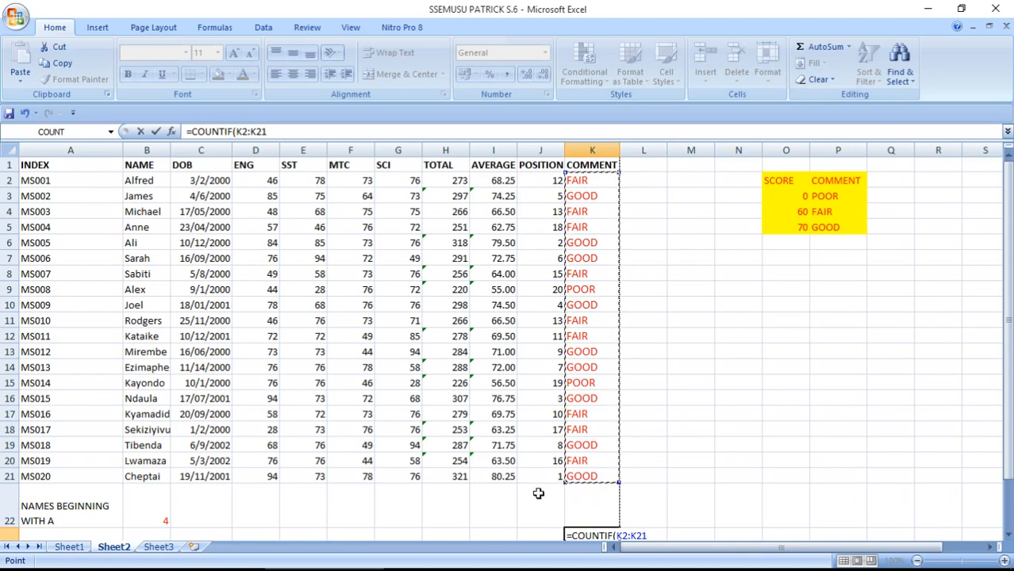
{"action": "type", "text": ","}
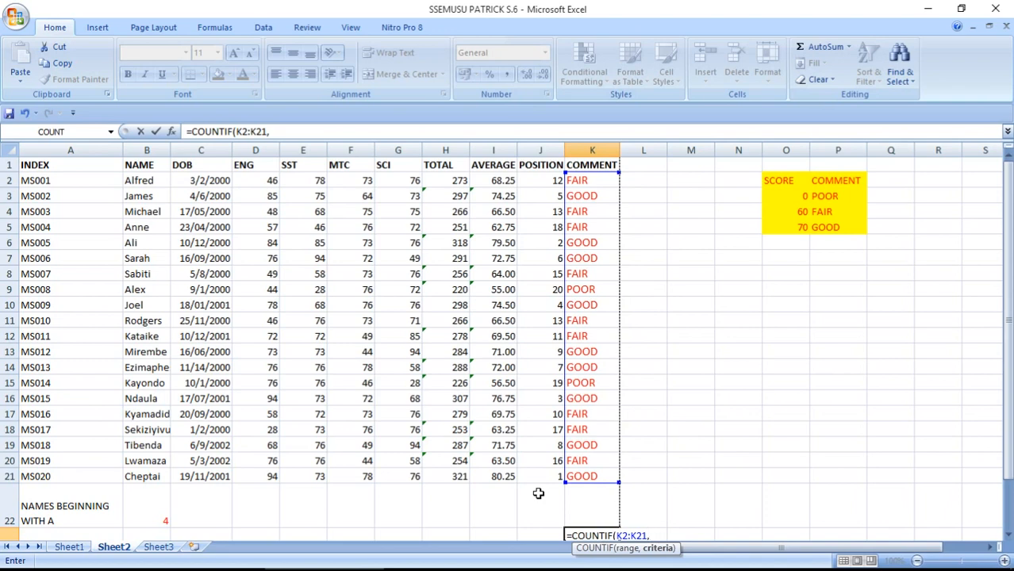
{"action": "type", "text": "GOOD"}
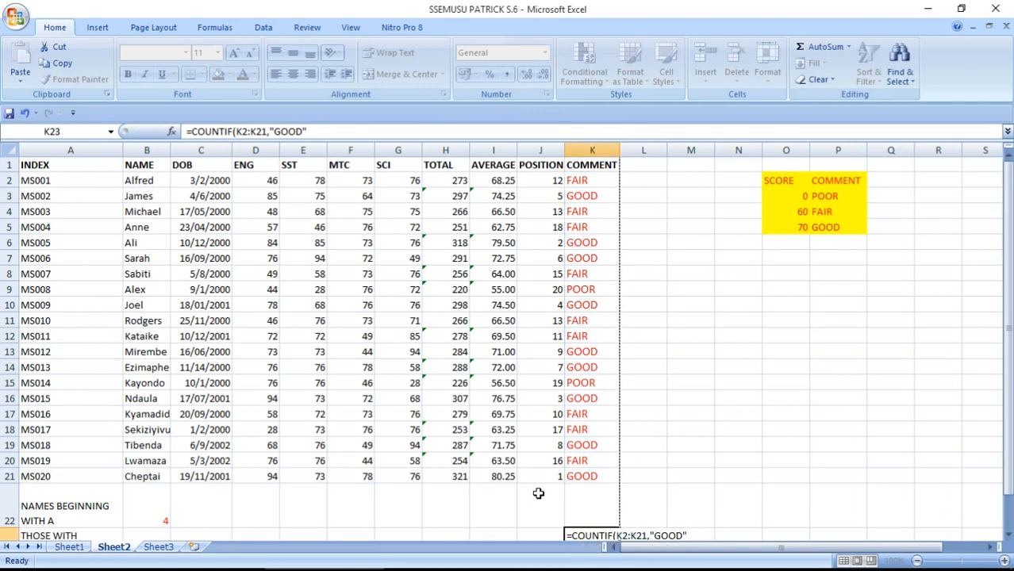
{"action": "key", "text": "Return"}
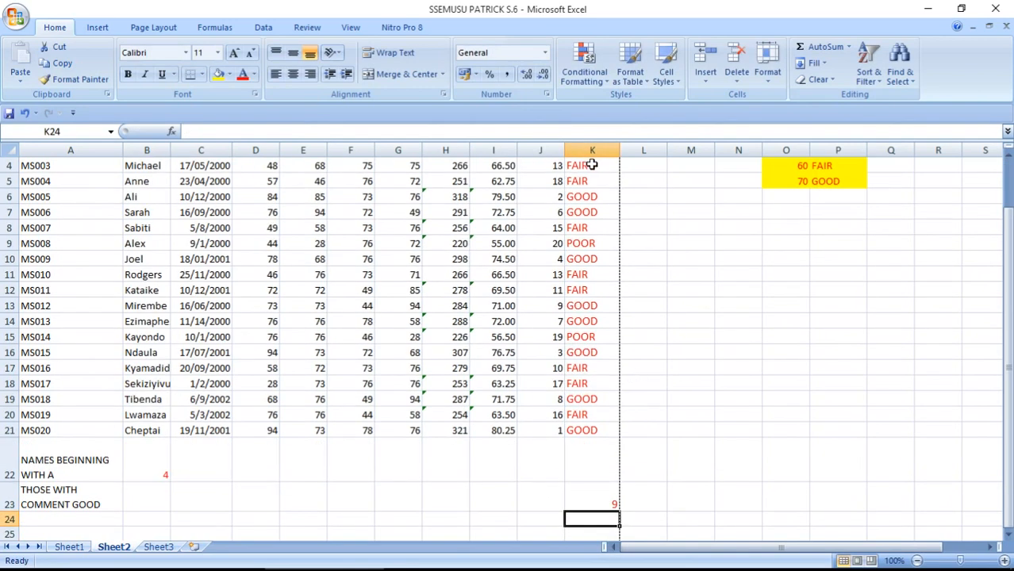
{"action": "left_click", "coordinate": [595, 496]}
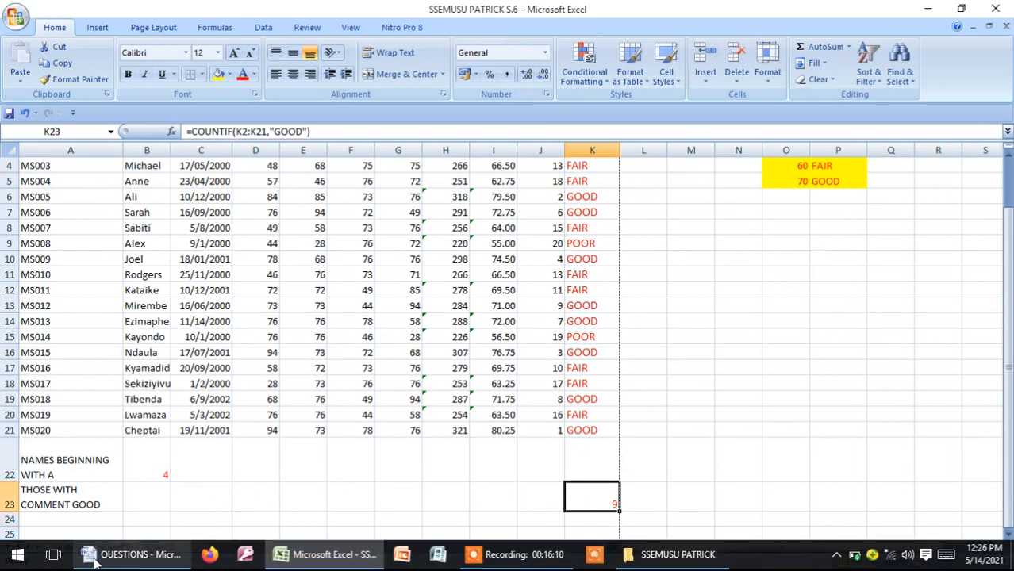
{"action": "left_click", "coordinate": [133, 554]}
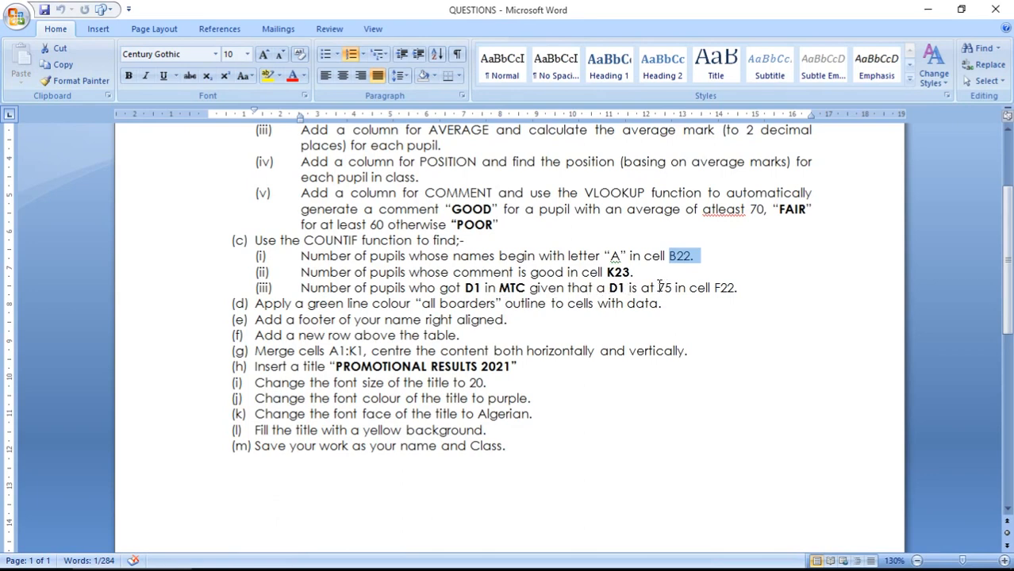
Select the 75 D1 pass mark in question (iii) of the QUESTIONS document
{"action": "left_click_drag", "start_coordinate": [661, 287], "coordinate": [672, 288]}
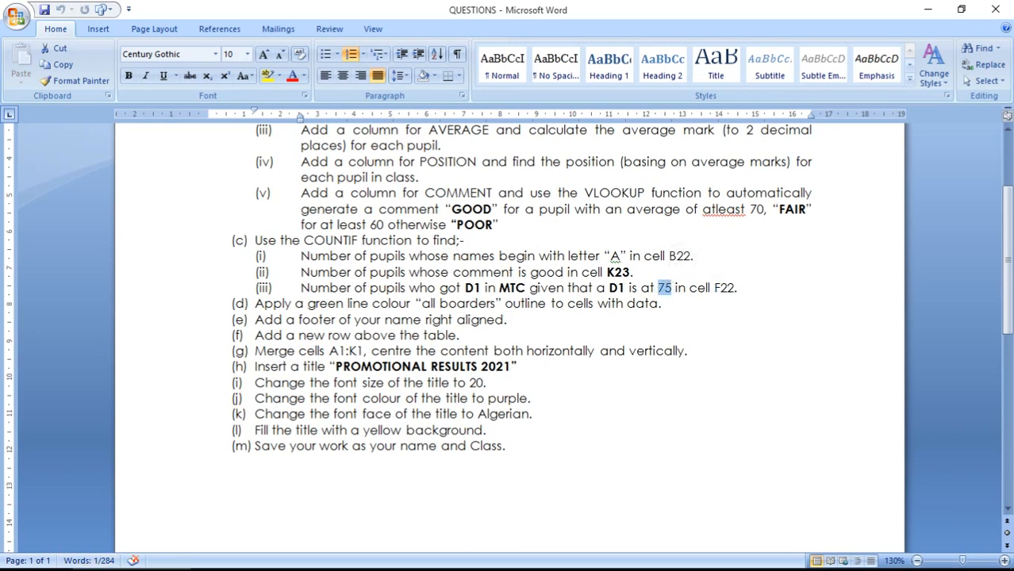
Back in Excel, type the label HAVE D1 IN MTC into cell A24
{"action": "left_click", "coordinate": [326, 554]}
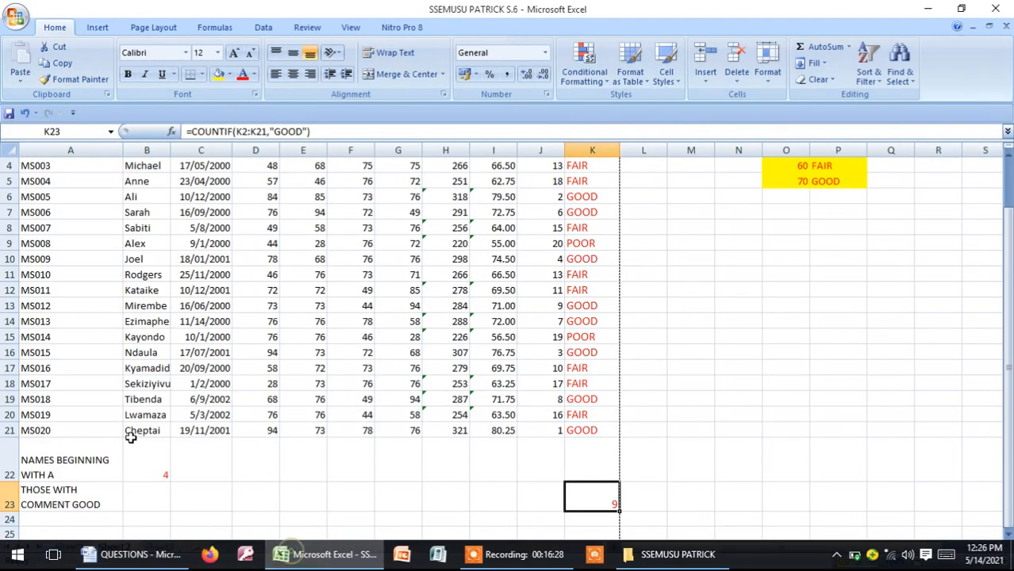
{"action": "left_click", "coordinate": [63, 517]}
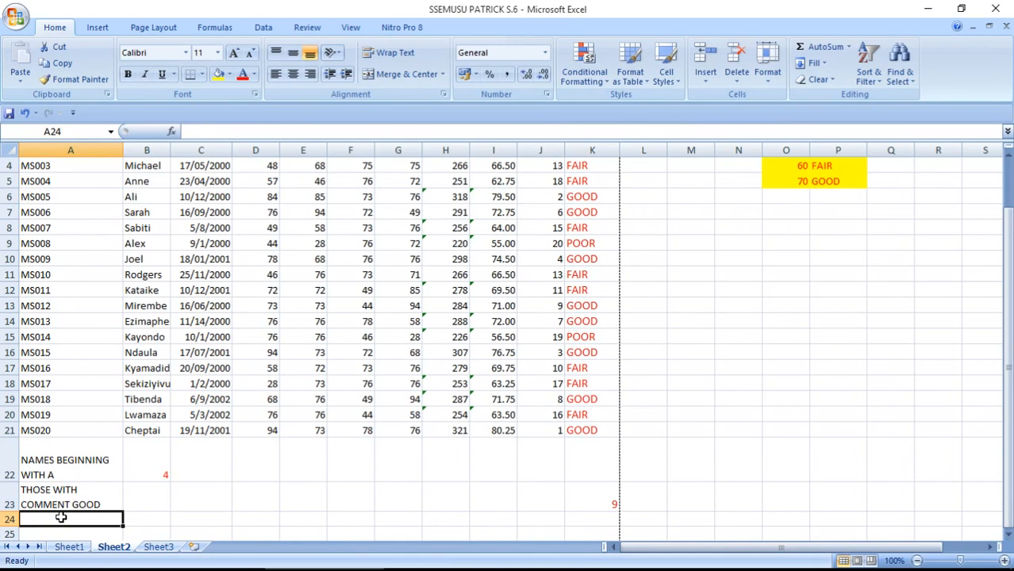
{"action": "type", "text": "HAV"}
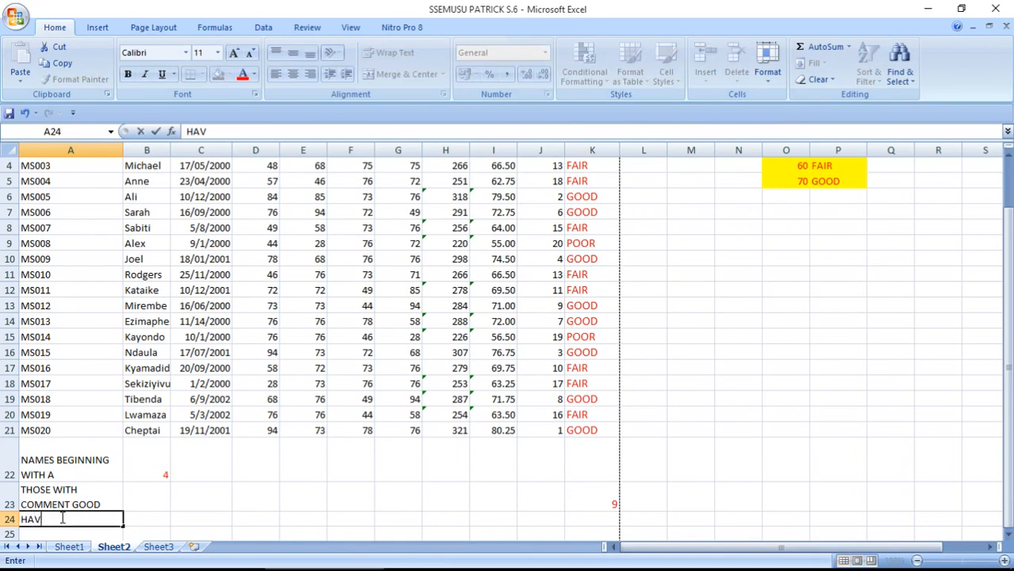
{"action": "type", "text": "E D1 IN MTC"}
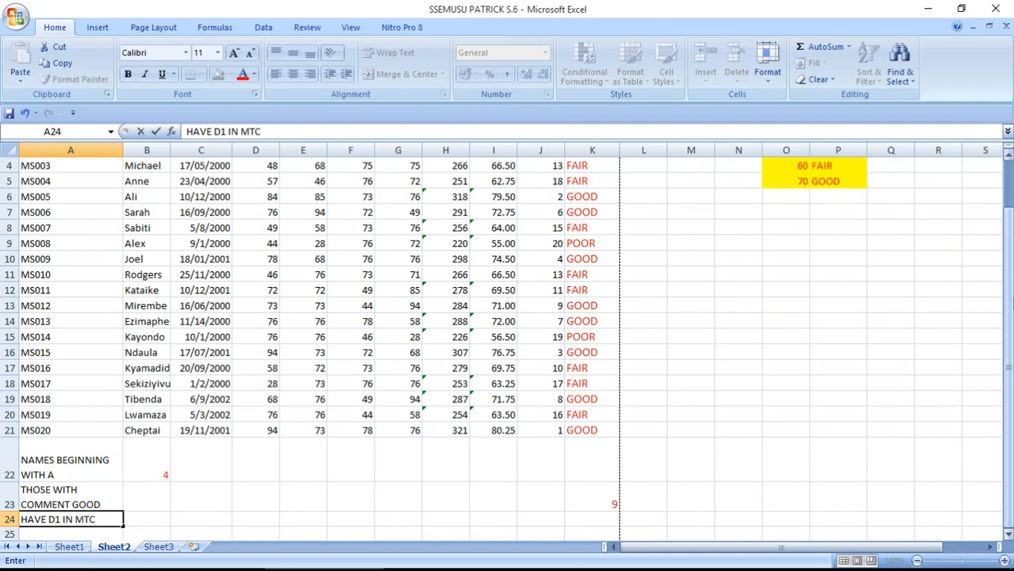
{"action": "left_click_drag", "start_coordinate": [999, 305], "coordinate": [1001, 301]}
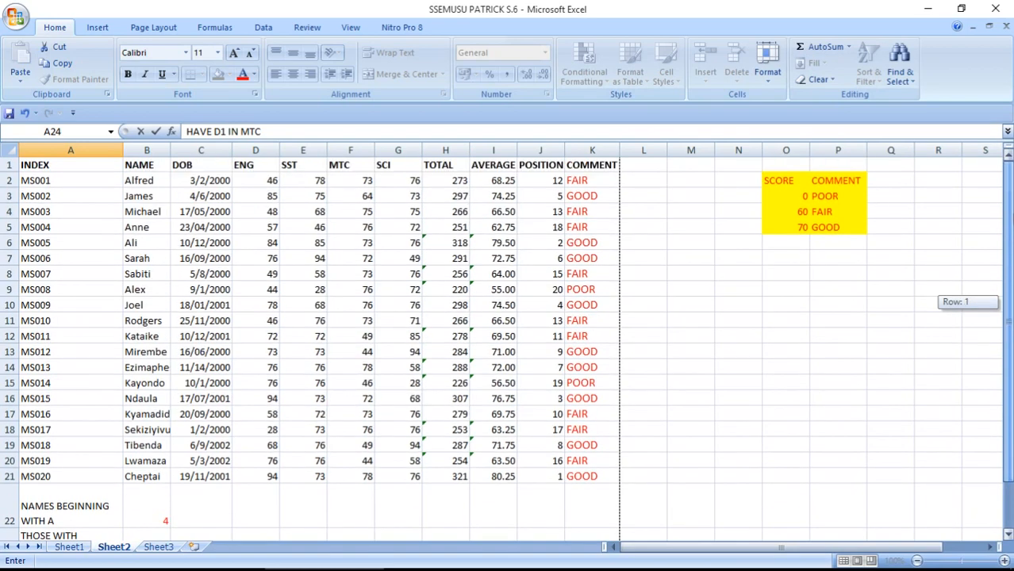
{"action": "left_click_drag", "start_coordinate": [1011, 275], "coordinate": [1010, 297]}
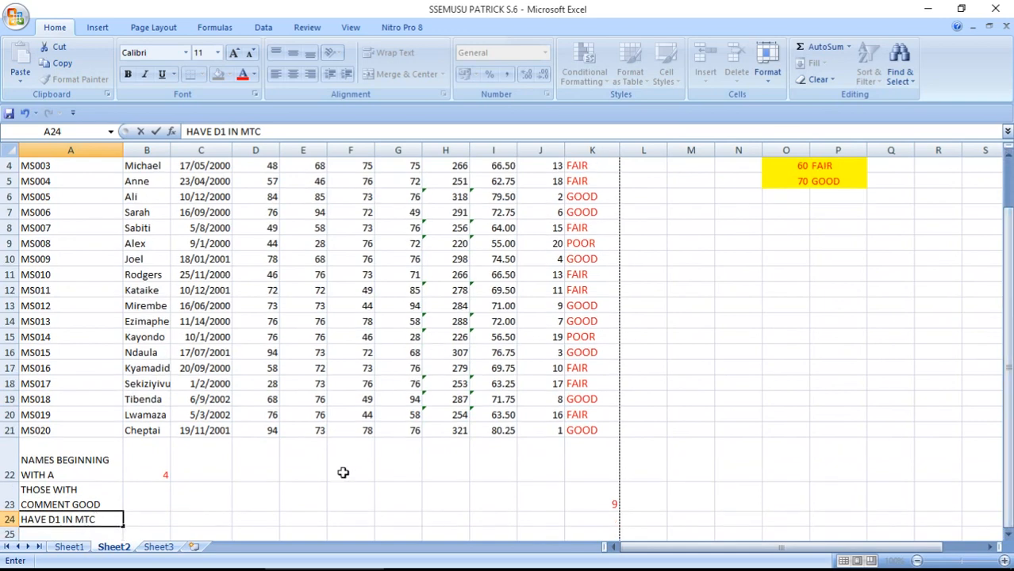
Enter =COUNTIF(F2:F21,">75") in F24, counting 6 pupils with a D1 in MTC
{"action": "left_click", "coordinate": [349, 520]}
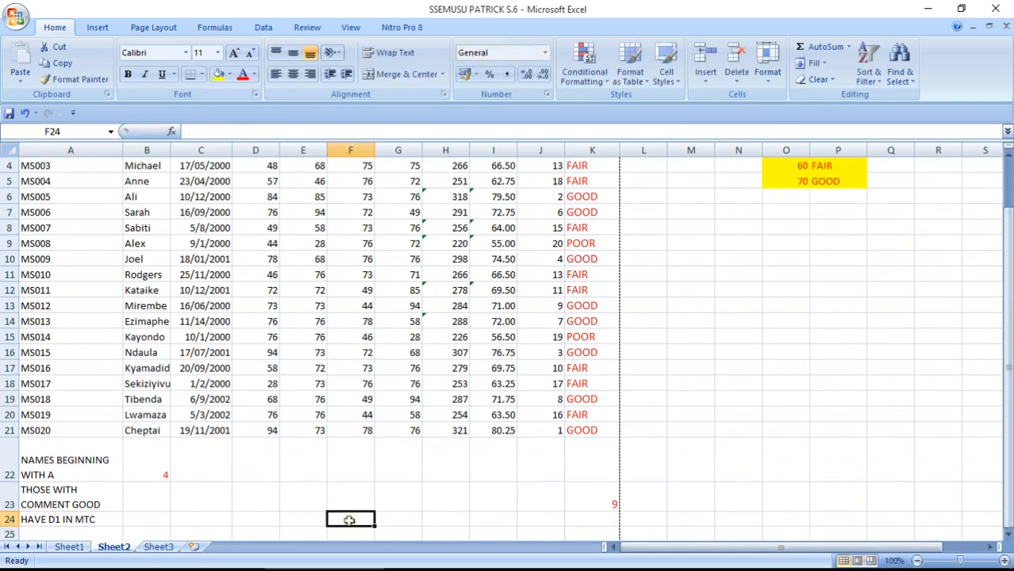
{"action": "type", "text": "=C"}
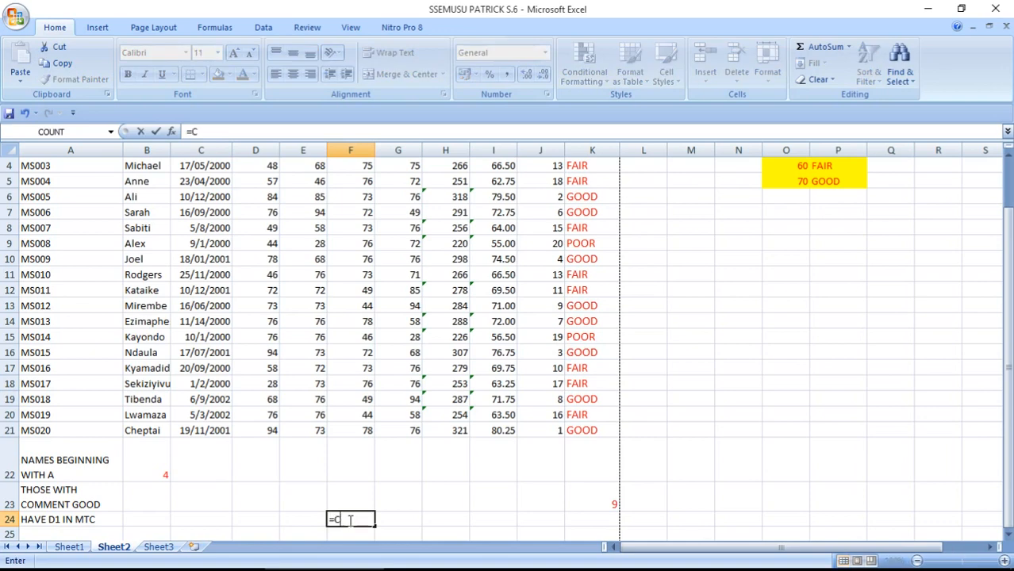
{"action": "type", "text": "OUNT"}
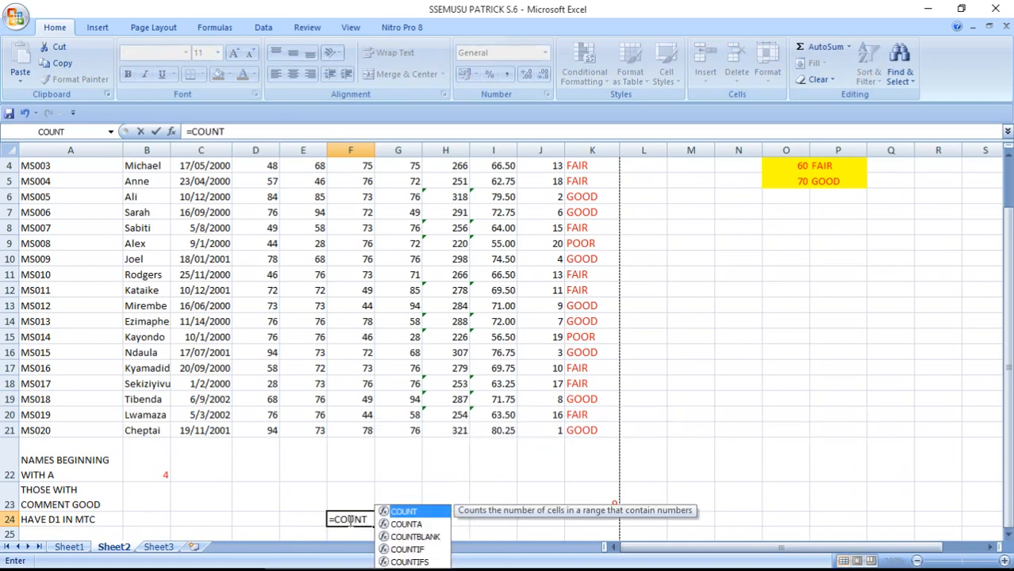
{"action": "type", "text": "IF("}
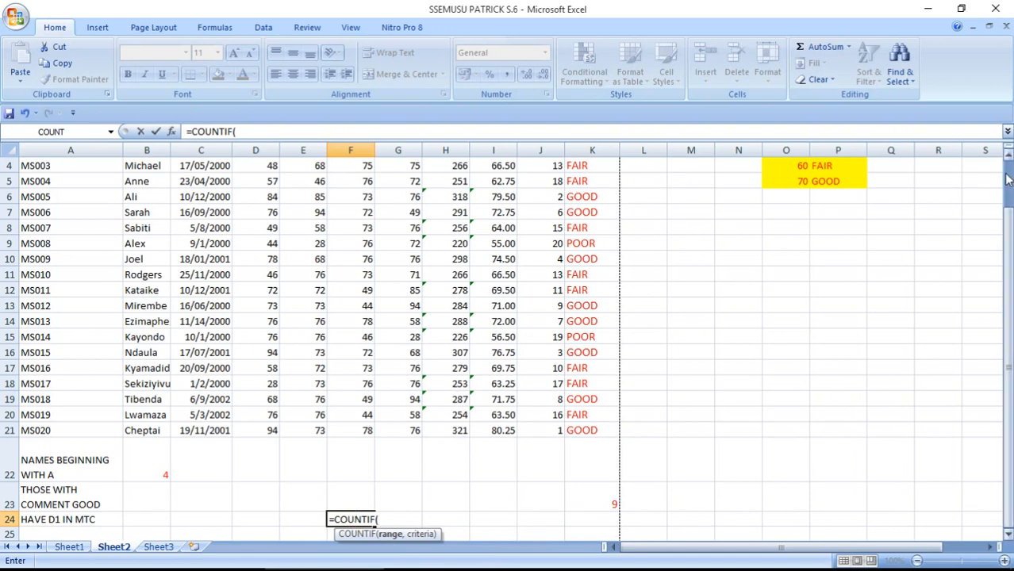
{"action": "left_click_drag", "start_coordinate": [1008, 208], "coordinate": [1009, 165]}
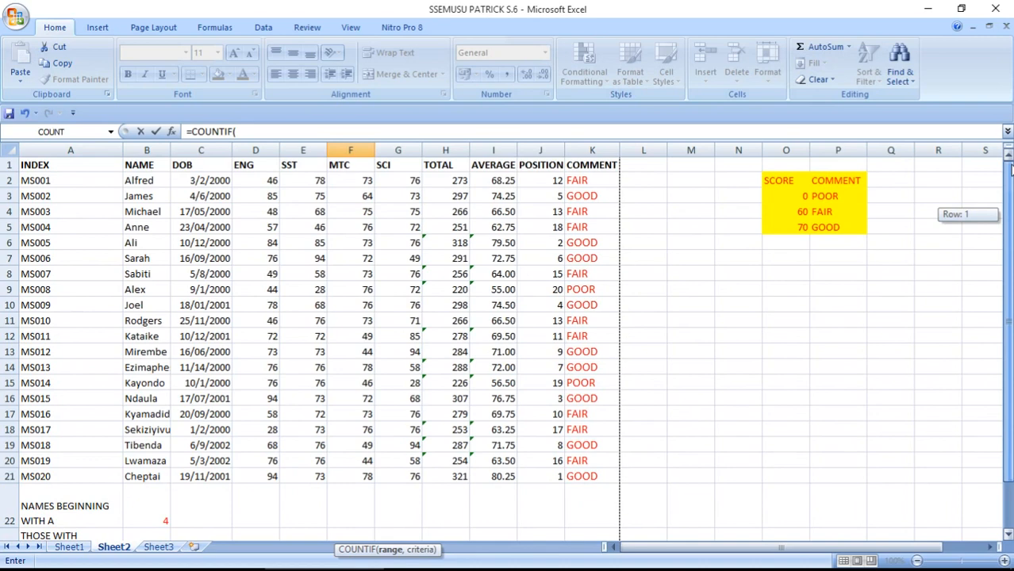
{"action": "left_click_drag", "start_coordinate": [1009, 165], "coordinate": [1009, 165]}
{"action": "left_click_drag", "start_coordinate": [364, 181], "coordinate": [359, 476]}
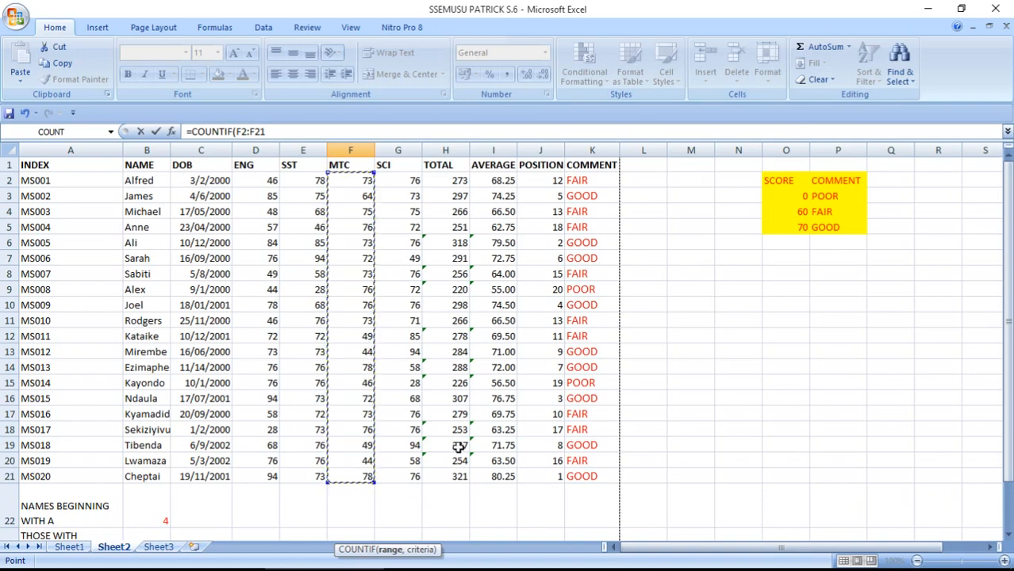
{"action": "left_click_drag", "start_coordinate": [1009, 207], "coordinate": [1010, 252]}
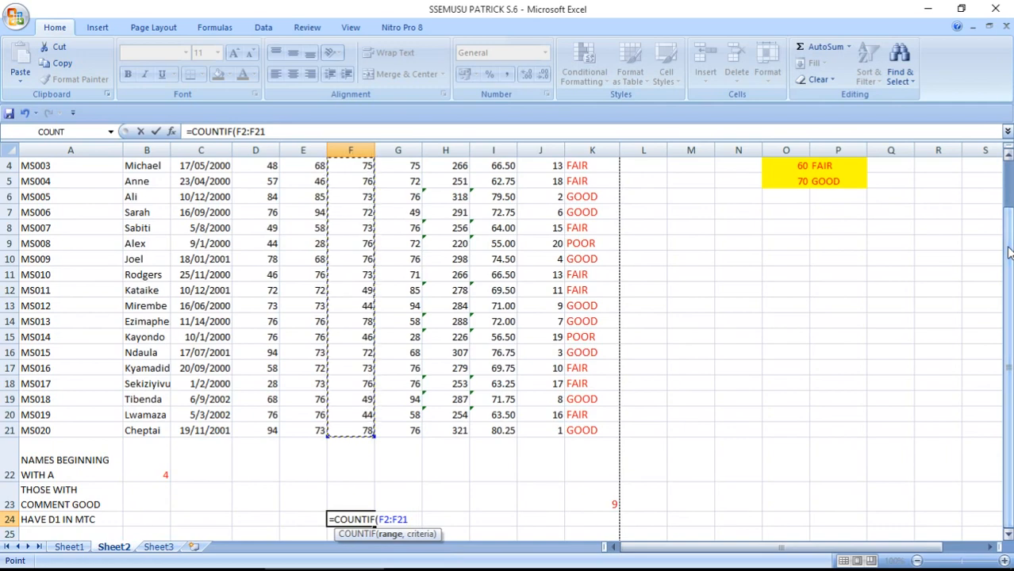
{"action": "type", "text": ",\">"}
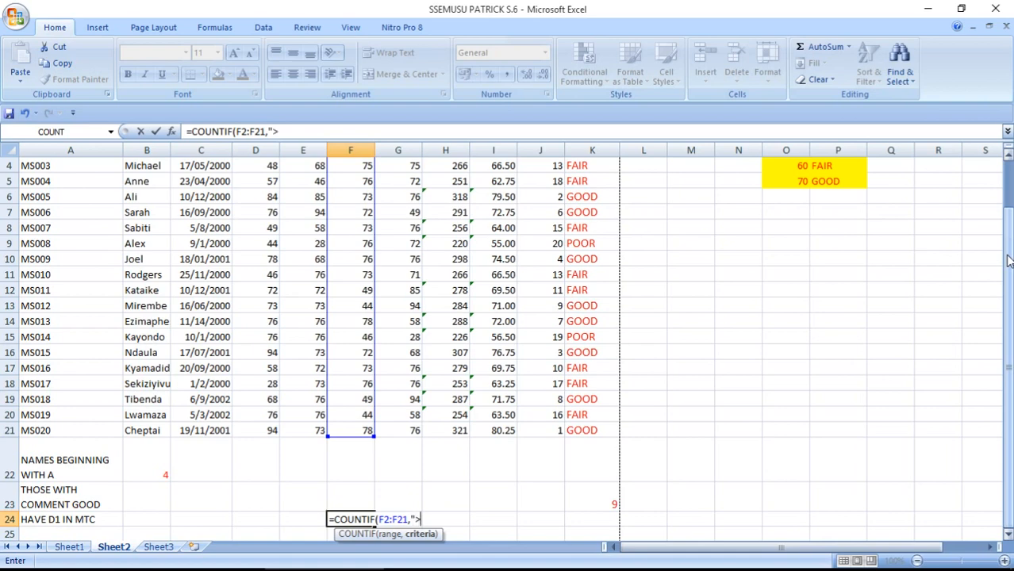
{"action": "type", "text": "75"}
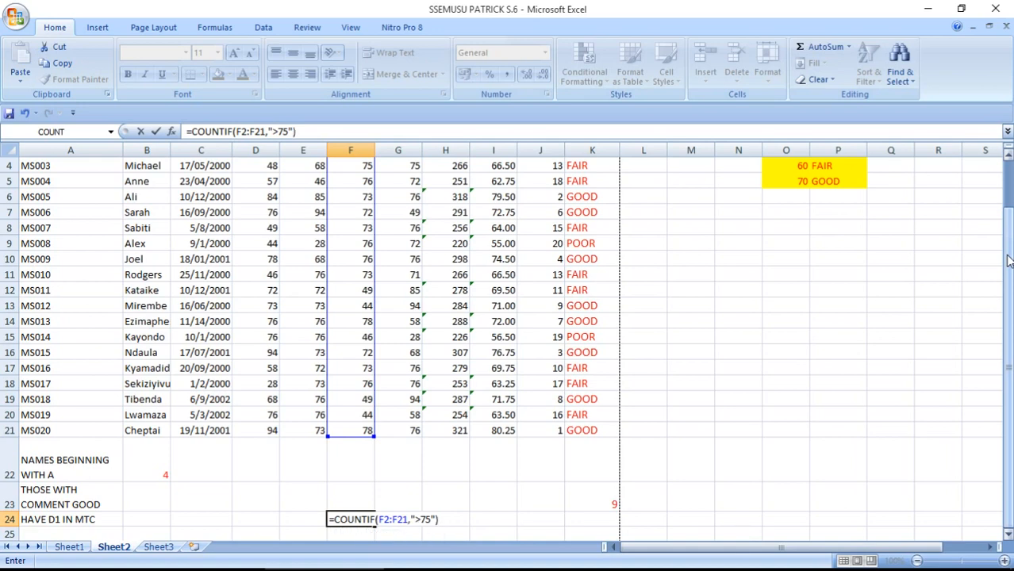
{"action": "key", "text": "Return"}
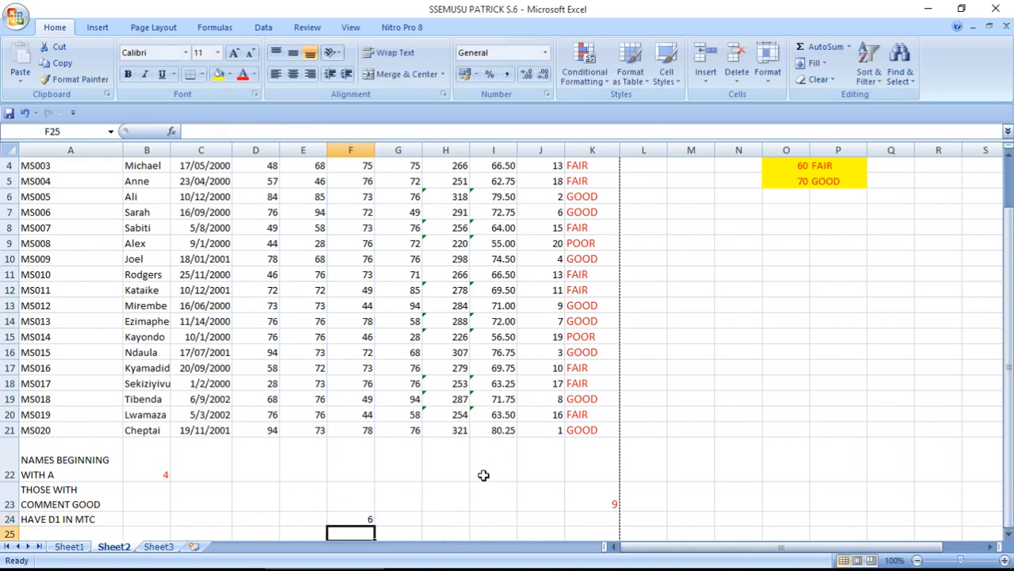
{"action": "left_click", "coordinate": [359, 518]}
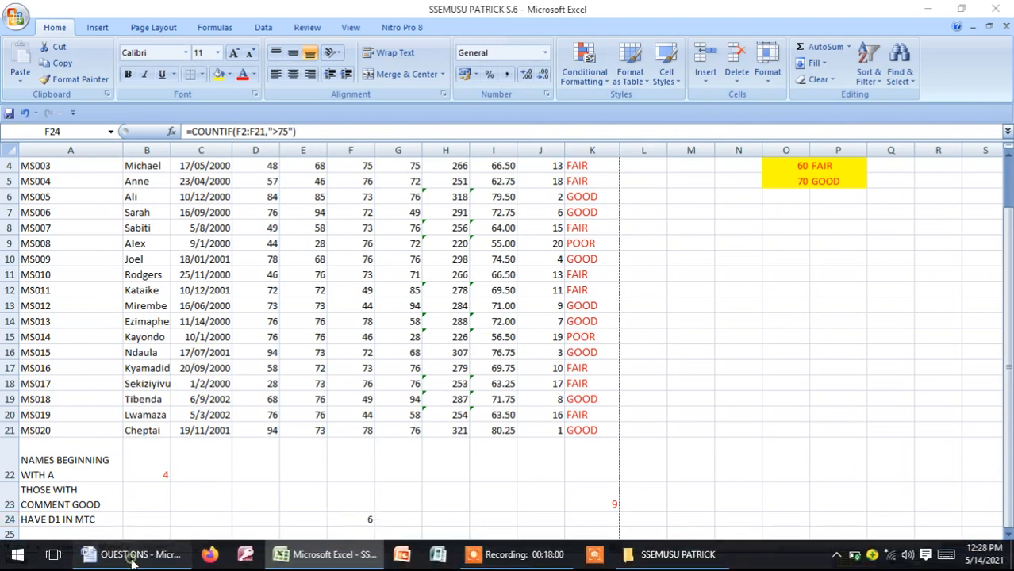
{"action": "left_click", "coordinate": [133, 554]}
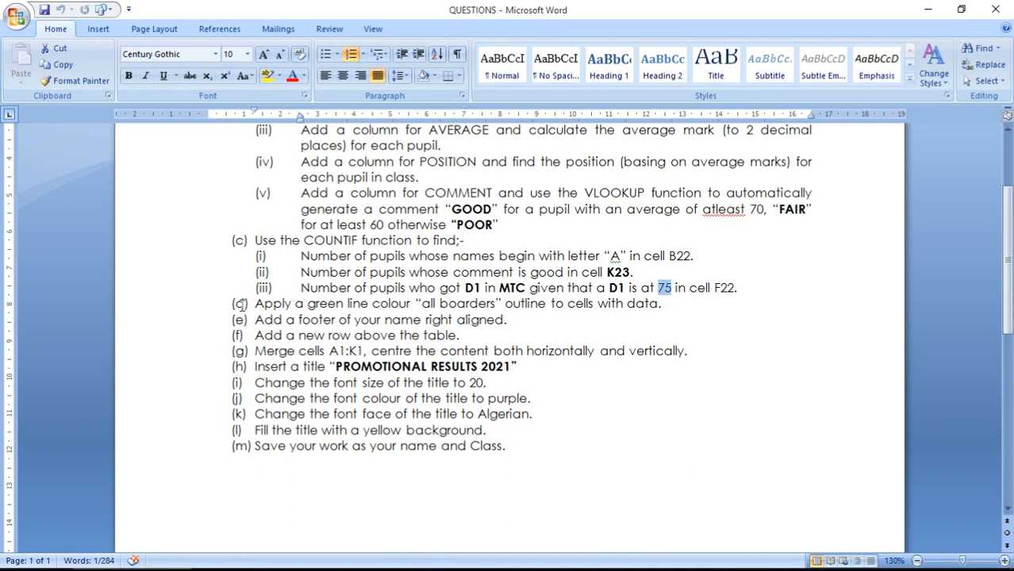
{"action": "left_click_drag", "start_coordinate": [256, 306], "coordinate": [529, 449]}
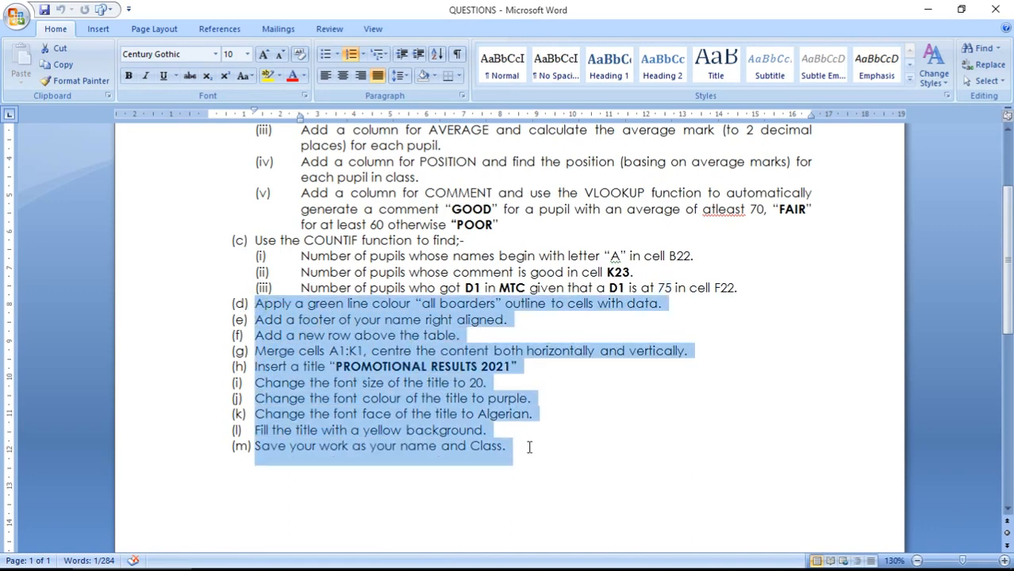
{"action": "left_click", "coordinate": [325, 318]}
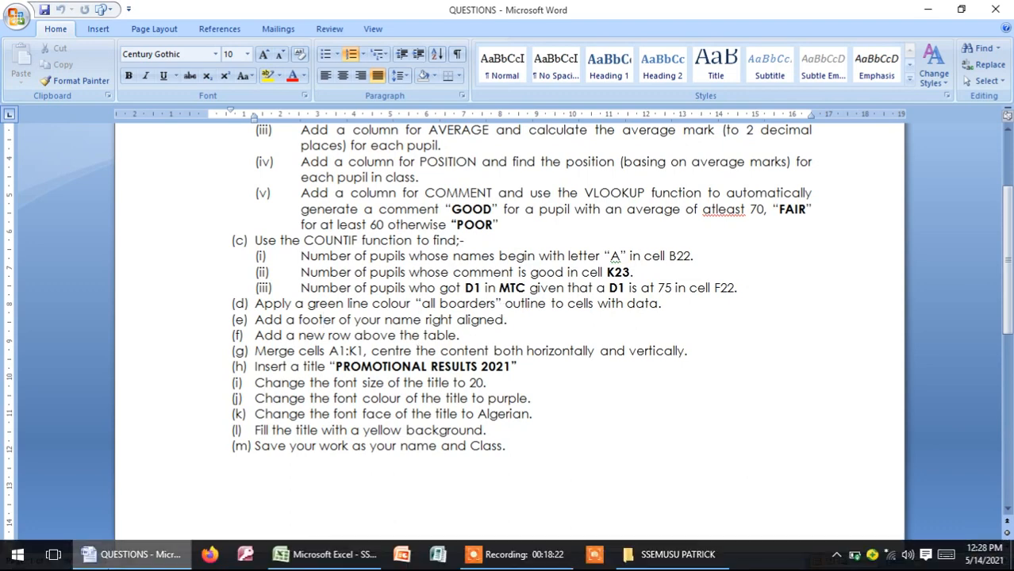
{"action": "left_click", "coordinate": [325, 560]}
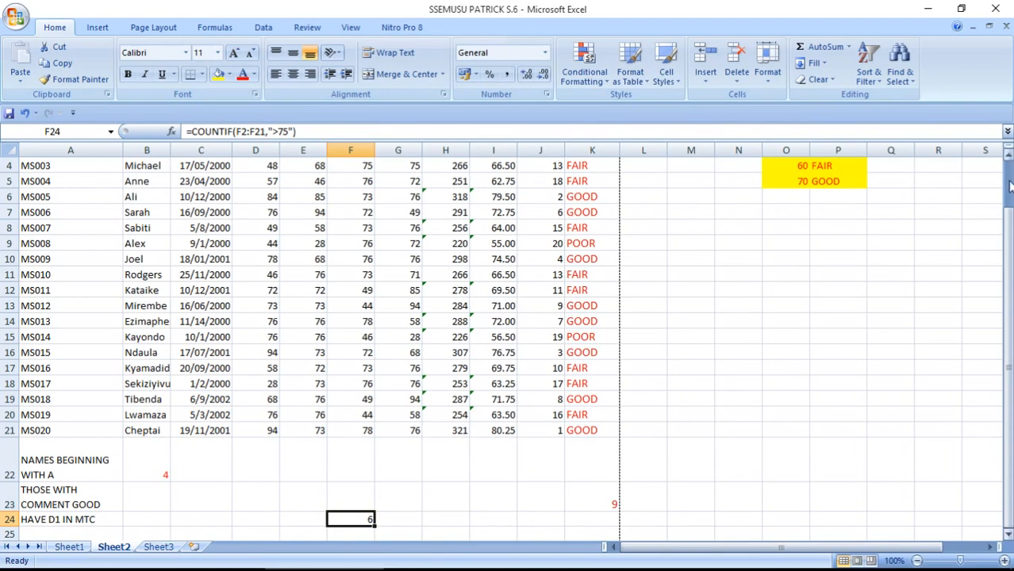
Select A1:K24 and apply All Borders
{"action": "left_click_drag", "start_coordinate": [1009, 185], "coordinate": [1008, 174]}
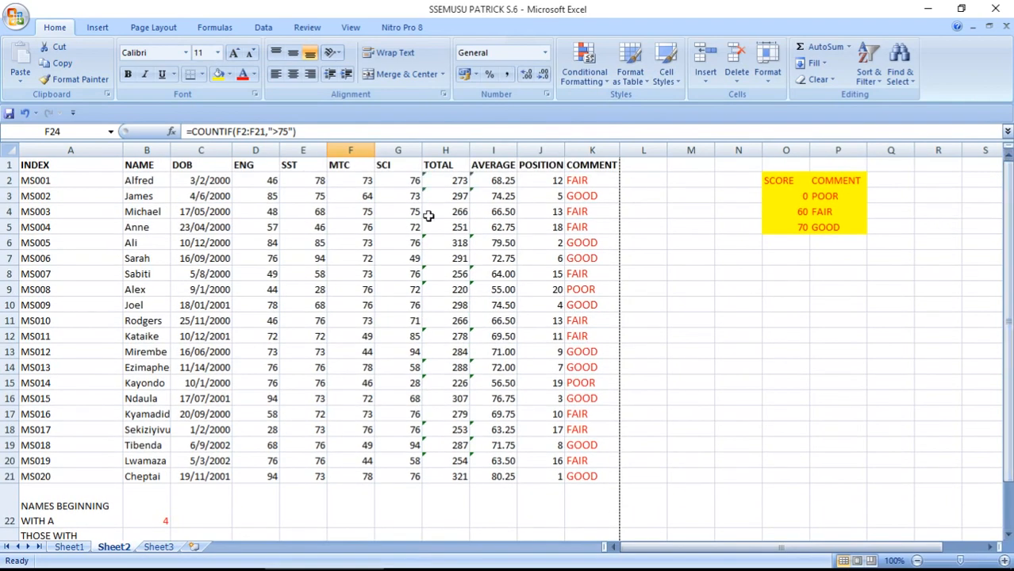
{"action": "left_click", "coordinate": [76, 165]}
{"action": "left_click_drag", "start_coordinate": [76, 165], "coordinate": [611, 490]}
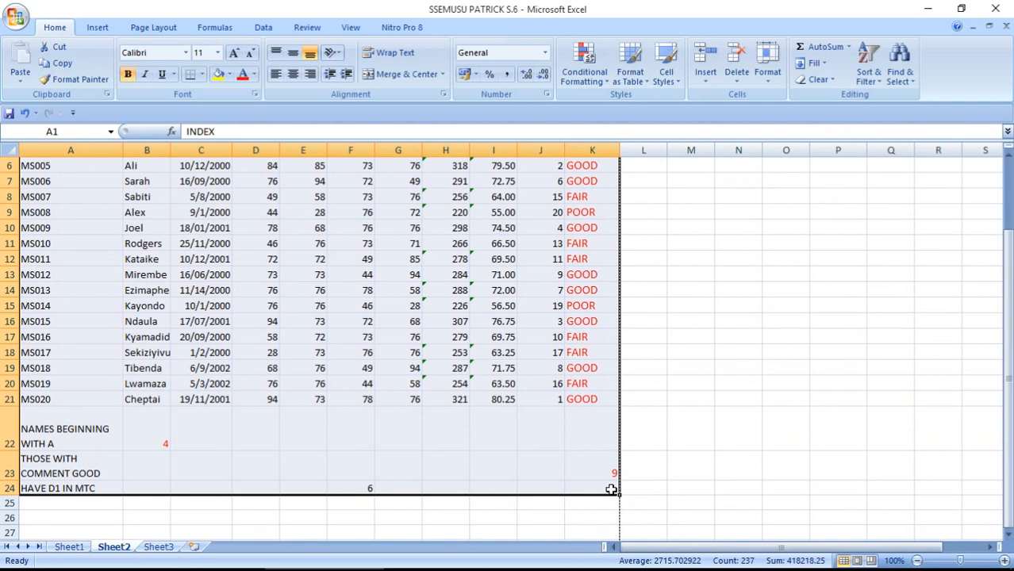
{"action": "left_click", "coordinate": [203, 75]}
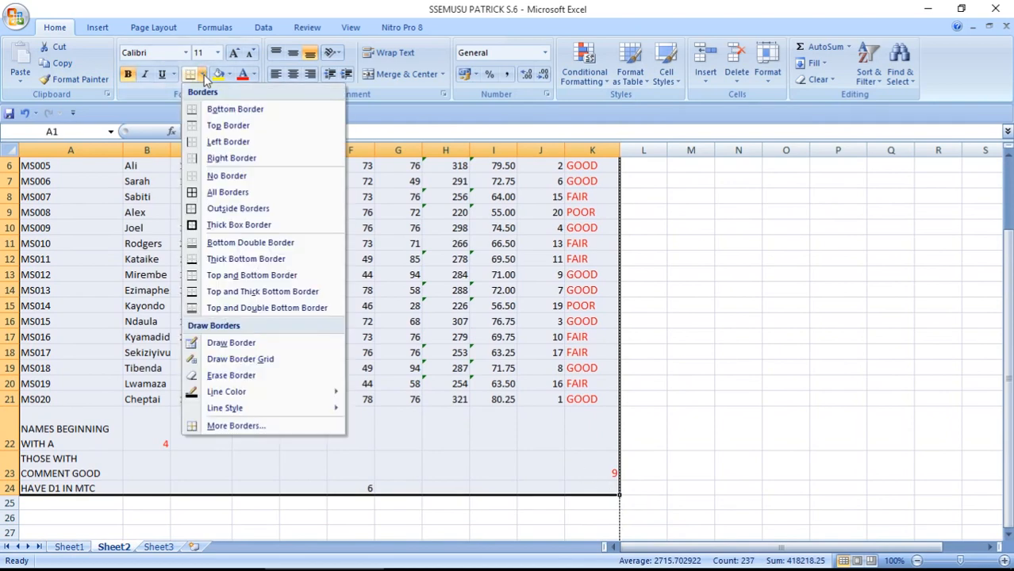
{"action": "left_click", "coordinate": [194, 192]}
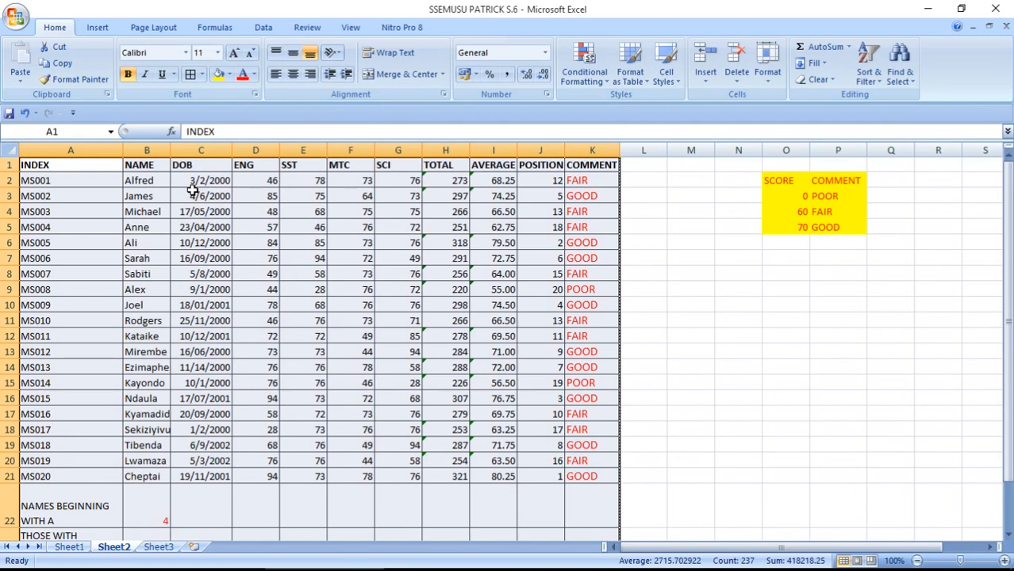
Switch the border line colour to green, then reselect the table
{"action": "left_click", "coordinate": [204, 73]}
{"action": "mouse_move", "coordinate": [249, 398]}
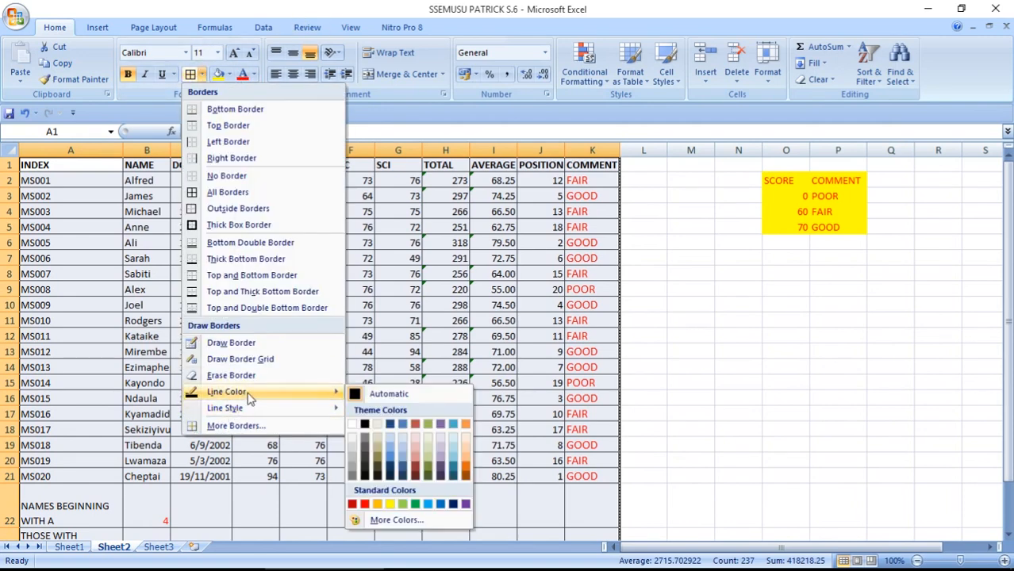
{"action": "left_click", "coordinate": [416, 504]}
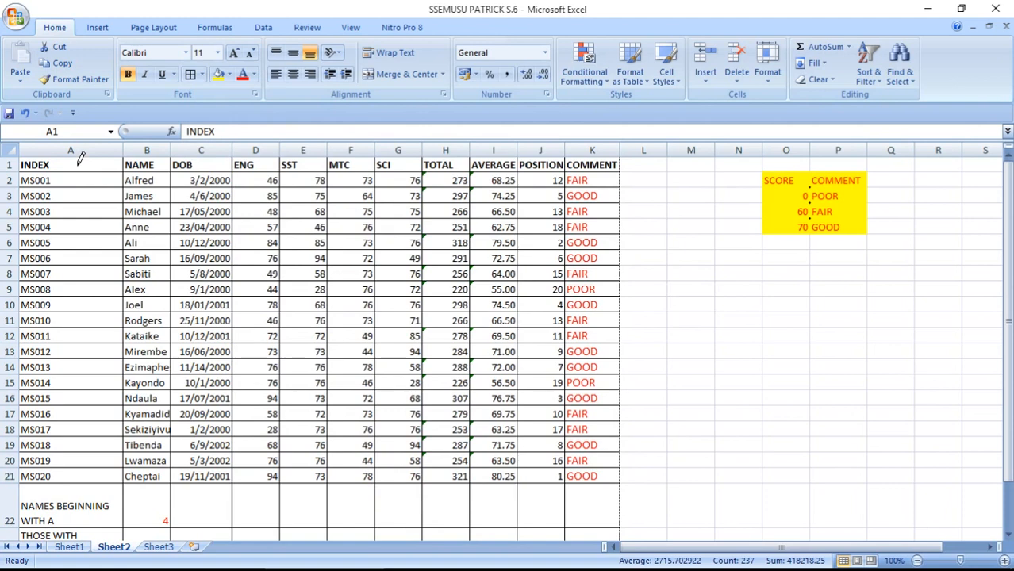
{"action": "left_click_drag", "start_coordinate": [112, 167], "coordinate": [335, 181]}
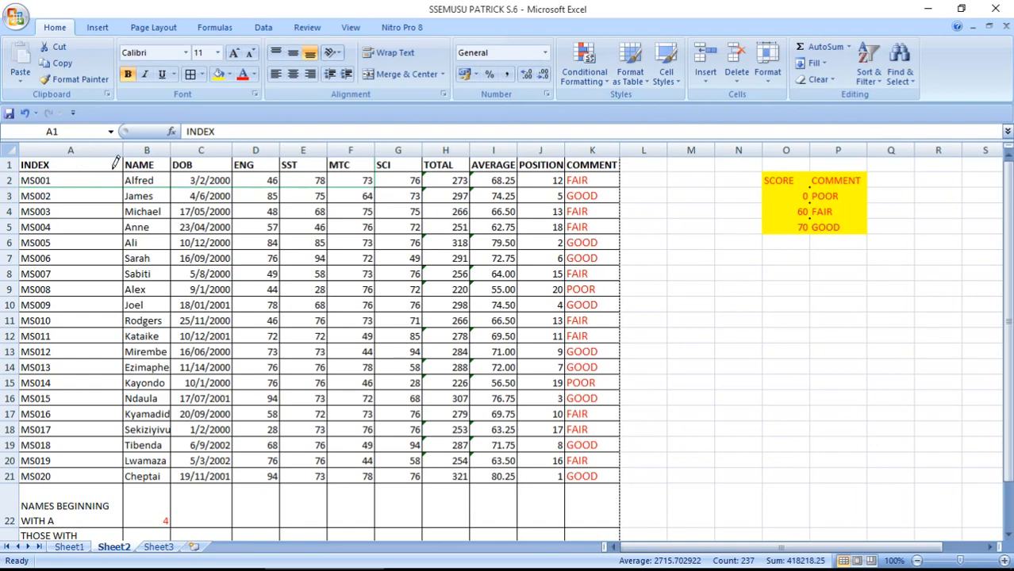
{"action": "key", "text": "Escape"}
{"action": "mouse_move", "coordinate": [99, 165]}
{"action": "left_mouse_down"}
{"action": "mouse_move", "coordinate": [394, 242]}
{"action": "mouse_move", "coordinate": [492, 381]}
{"action": "mouse_move", "coordinate": [577, 464]}
{"action": "mouse_move", "coordinate": [604, 555]}
{"action": "mouse_move", "coordinate": [602, 510]}
{"action": "mouse_move", "coordinate": [598, 520]}
{"action": "left_mouse_up"}
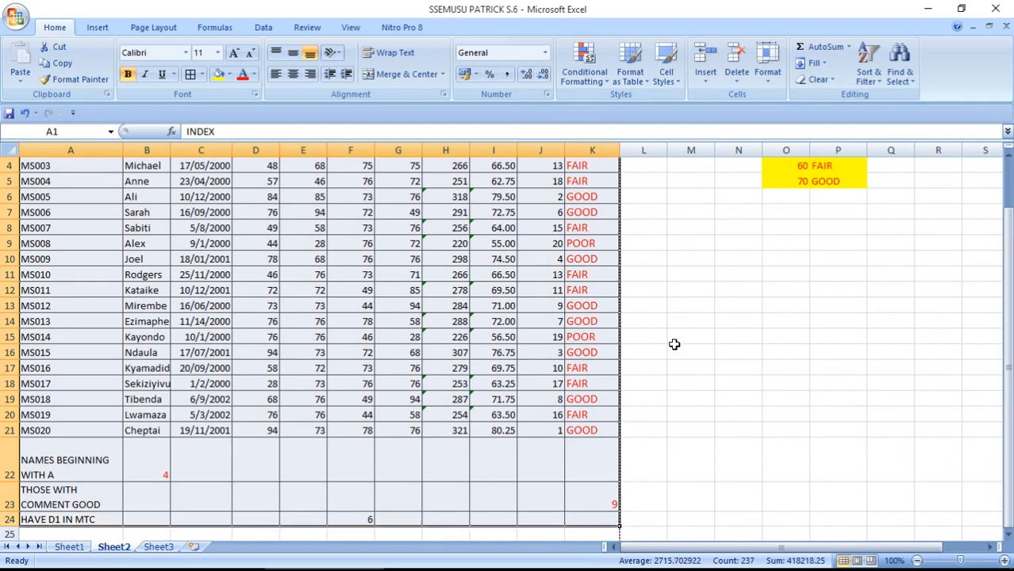
Apply green outline and inside borders via Format Cells, then return to the QUESTIONS document
{"action": "left_click", "coordinate": [767, 63]}
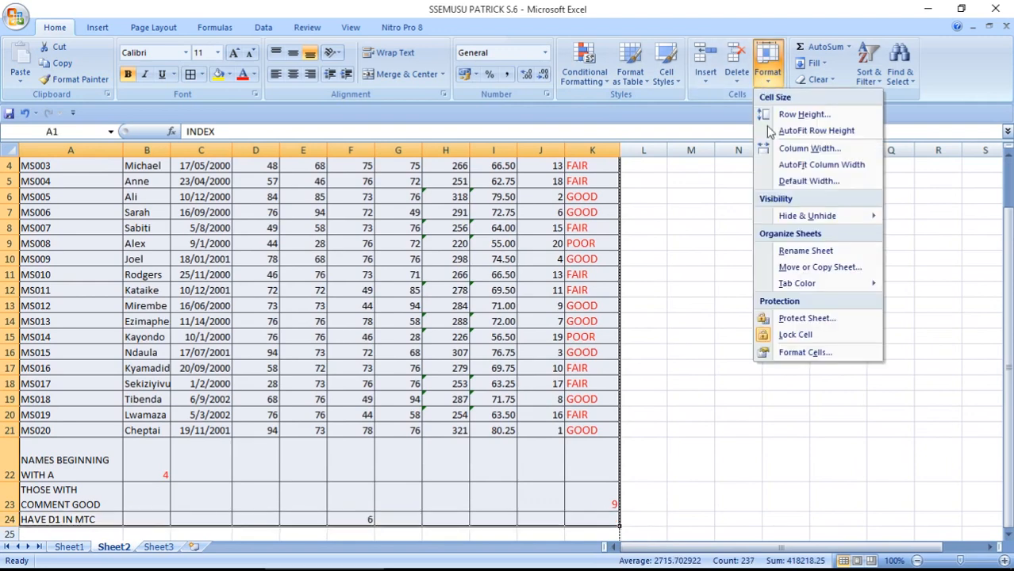
{"action": "left_click", "coordinate": [804, 352]}
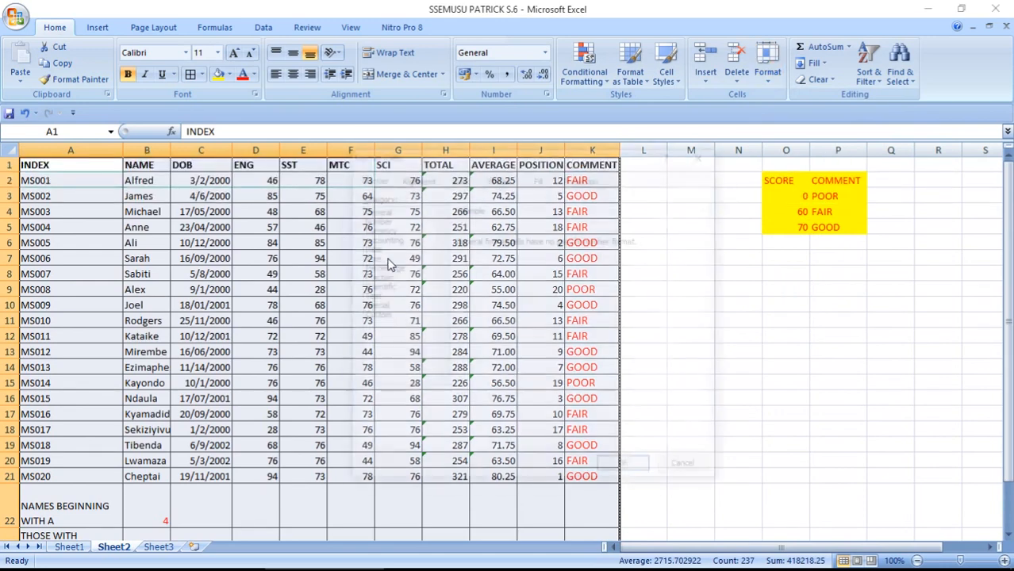
{"action": "left_click", "coordinate": [503, 183]}
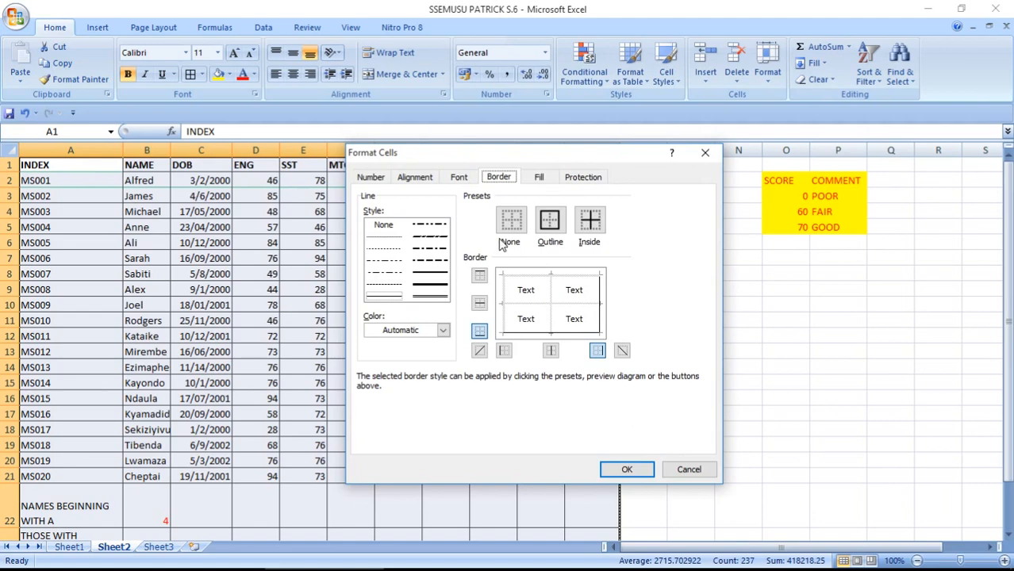
{"action": "left_click", "coordinate": [548, 222]}
{"action": "left_click", "coordinate": [585, 223]}
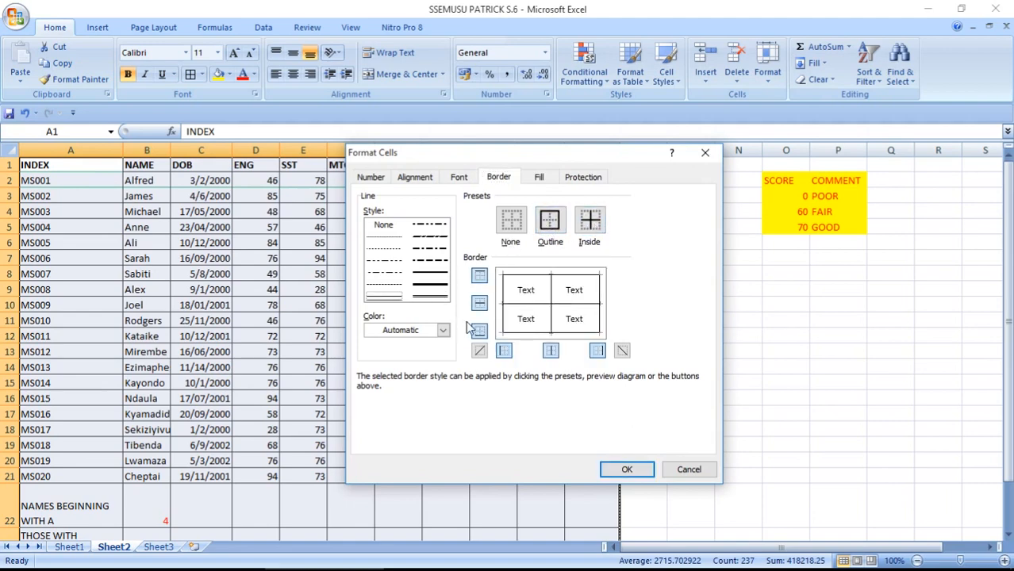
{"action": "left_click", "coordinate": [442, 330]}
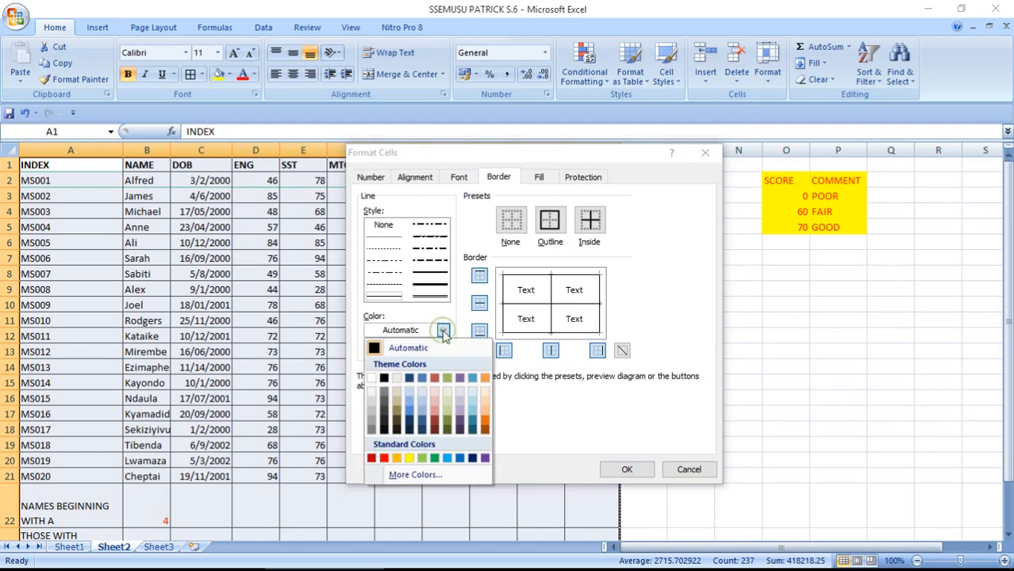
{"action": "left_click", "coordinate": [435, 459]}
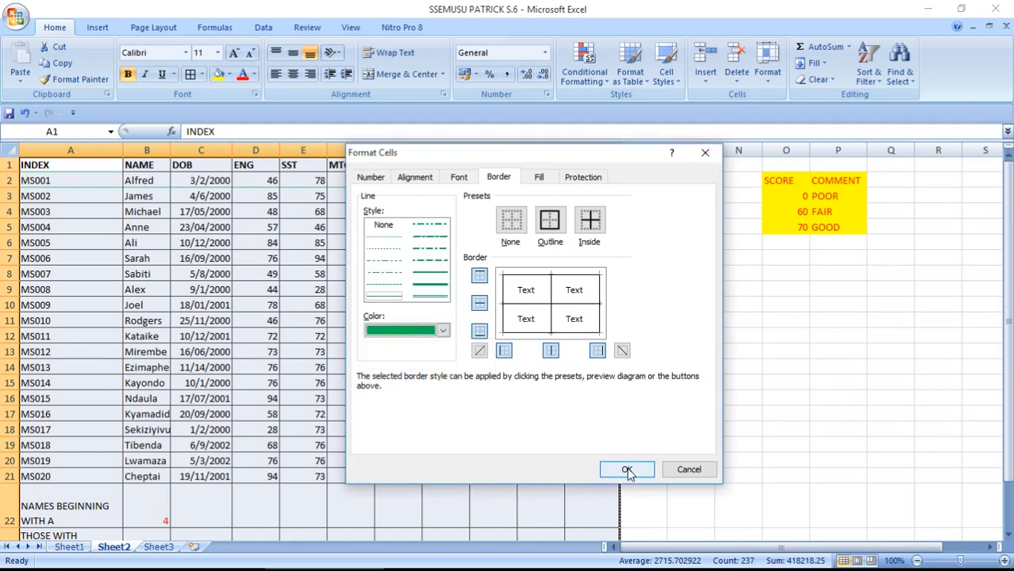
{"action": "left_click", "coordinate": [550, 220]}
{"action": "left_click", "coordinate": [590, 220]}
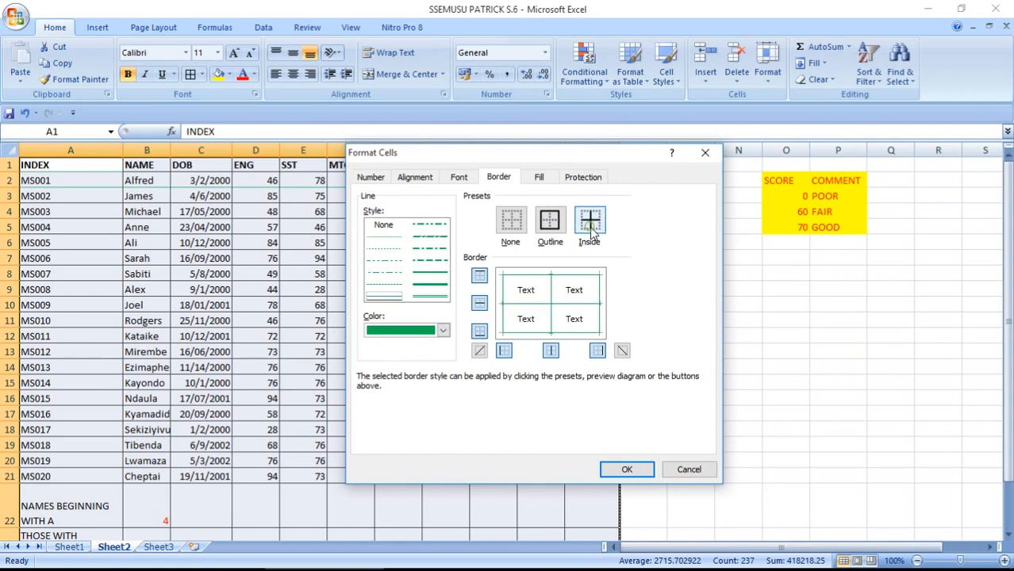
{"action": "left_click", "coordinate": [627, 469]}
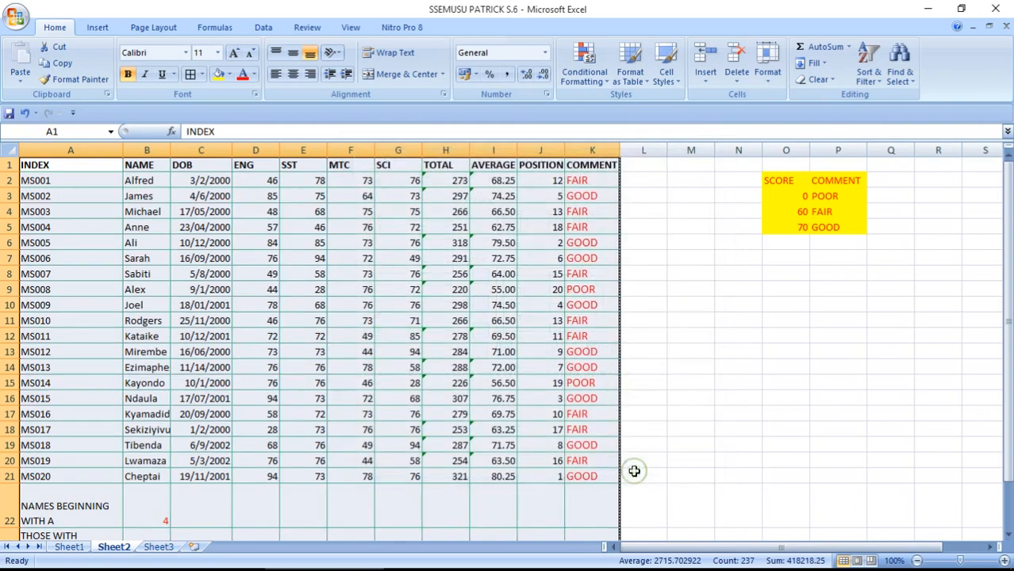
{"action": "left_click", "coordinate": [194, 292]}
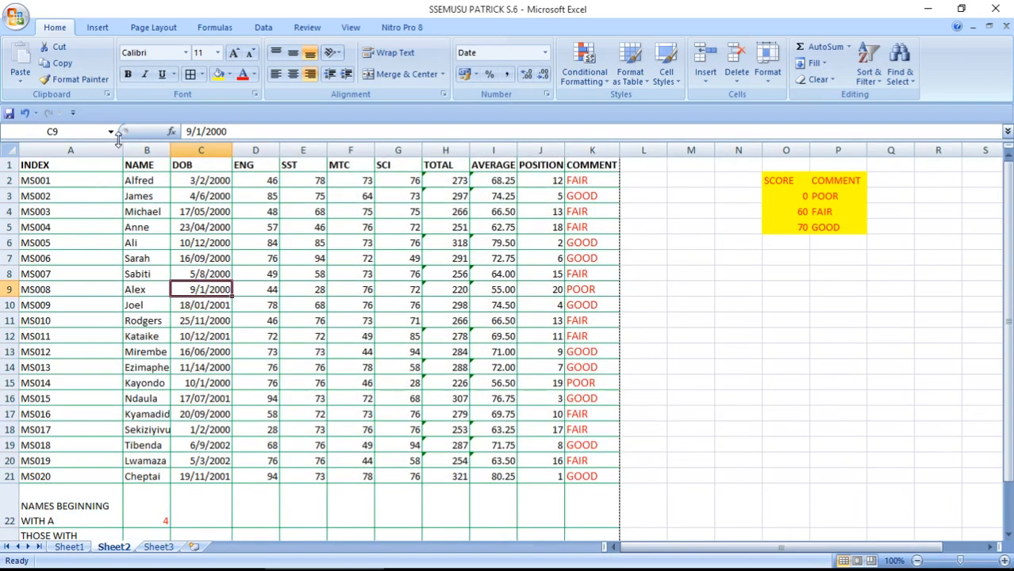
{"action": "left_click", "coordinate": [134, 554]}
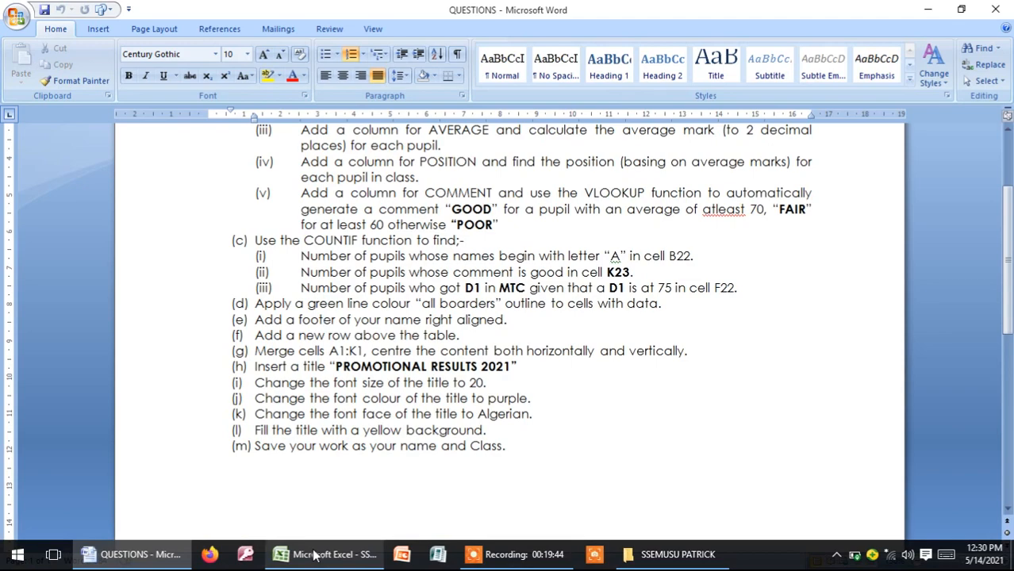
Review the remaining tasks, then return to the Excel workbook
{"action": "left_click", "coordinate": [316, 557]}
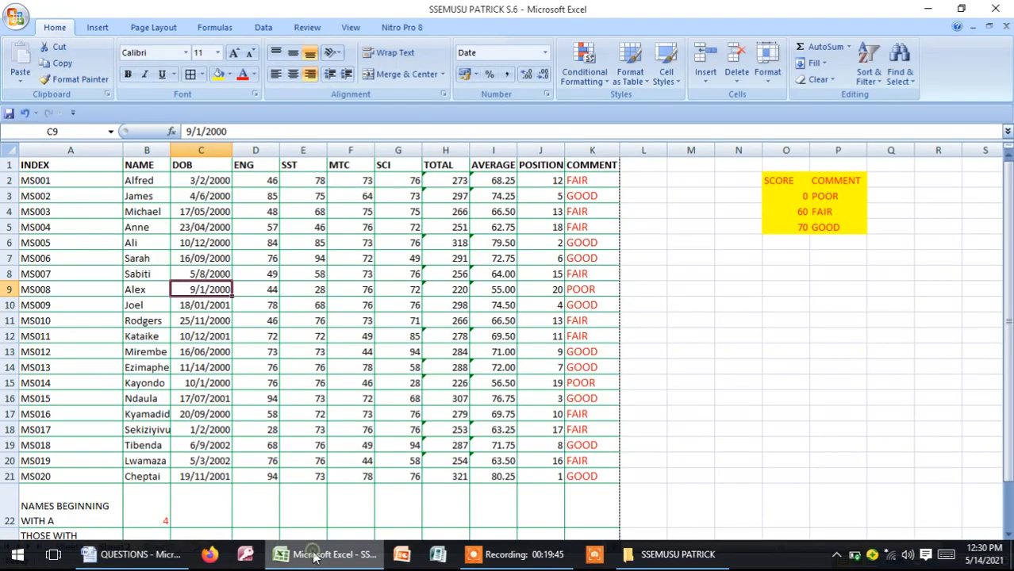
Put the student's full name in Sheet2's right footer section, then switch to QUESTIONS
{"action": "left_click", "coordinate": [98, 27]}
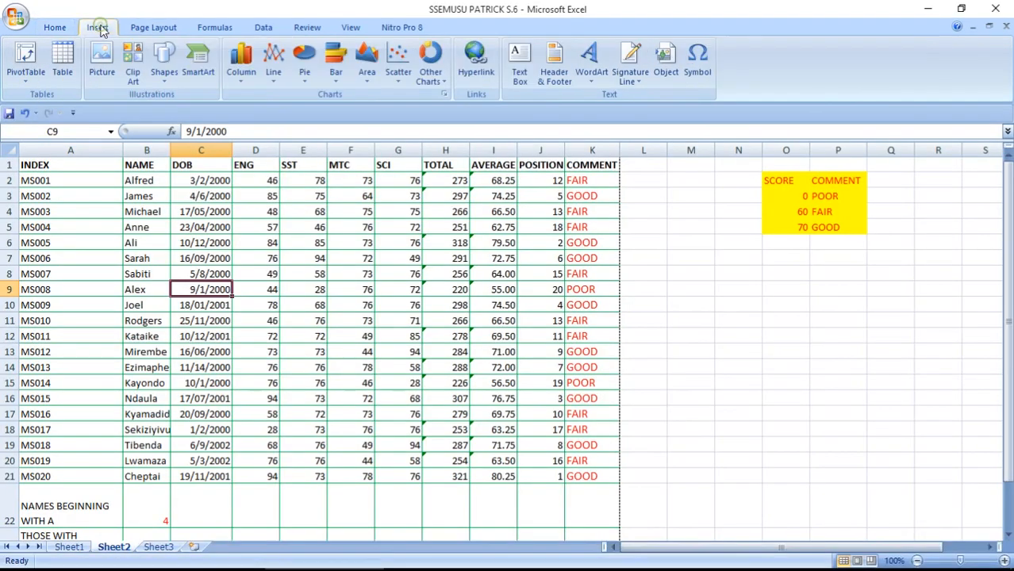
{"action": "left_click", "coordinate": [555, 74]}
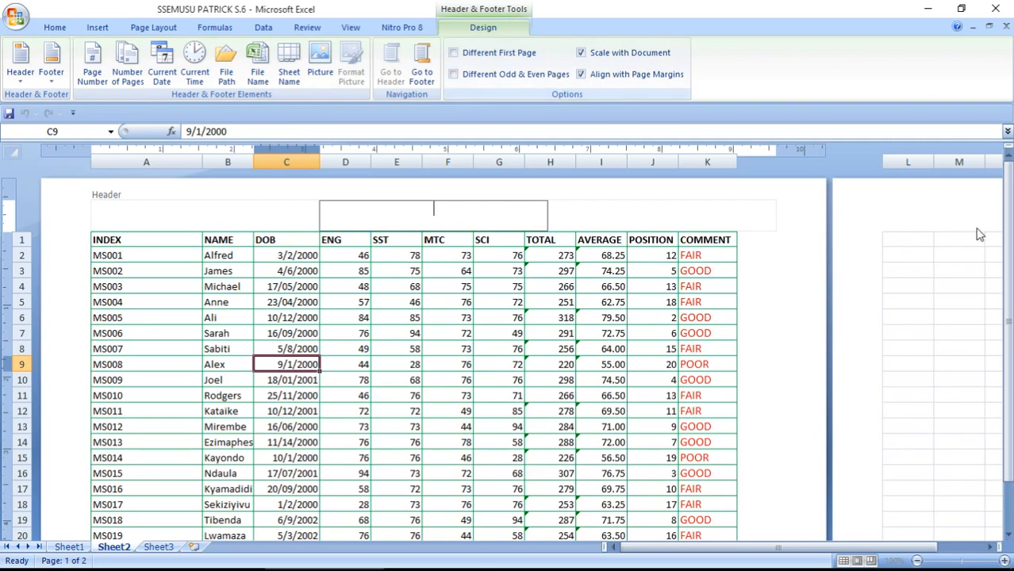
{"action": "left_click_drag", "start_coordinate": [1007, 184], "coordinate": [1009, 216]}
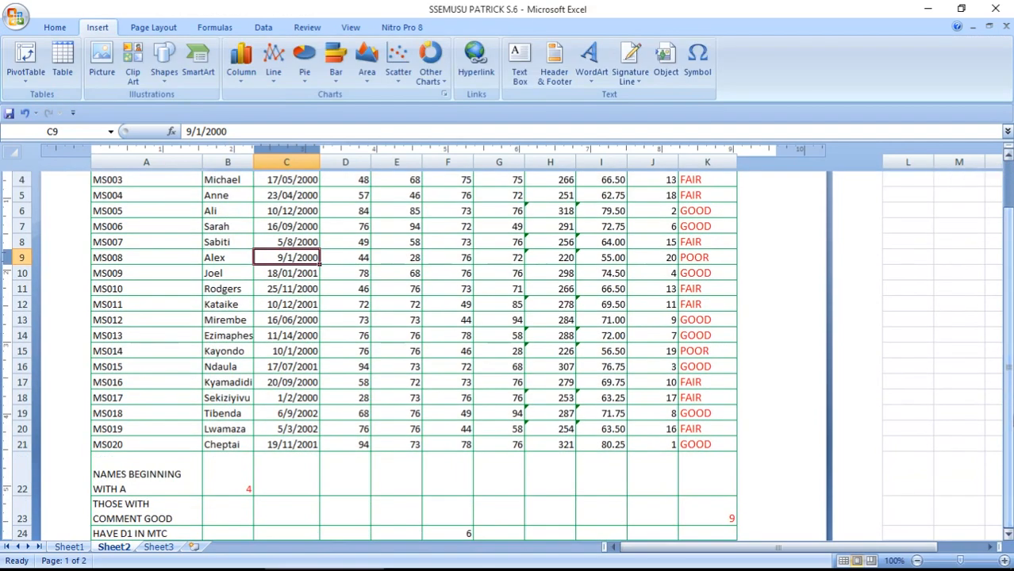
{"action": "left_click", "coordinate": [1008, 536]}
{"action": "left_click_drag", "start_coordinate": [1008, 535], "coordinate": [1007, 535]}
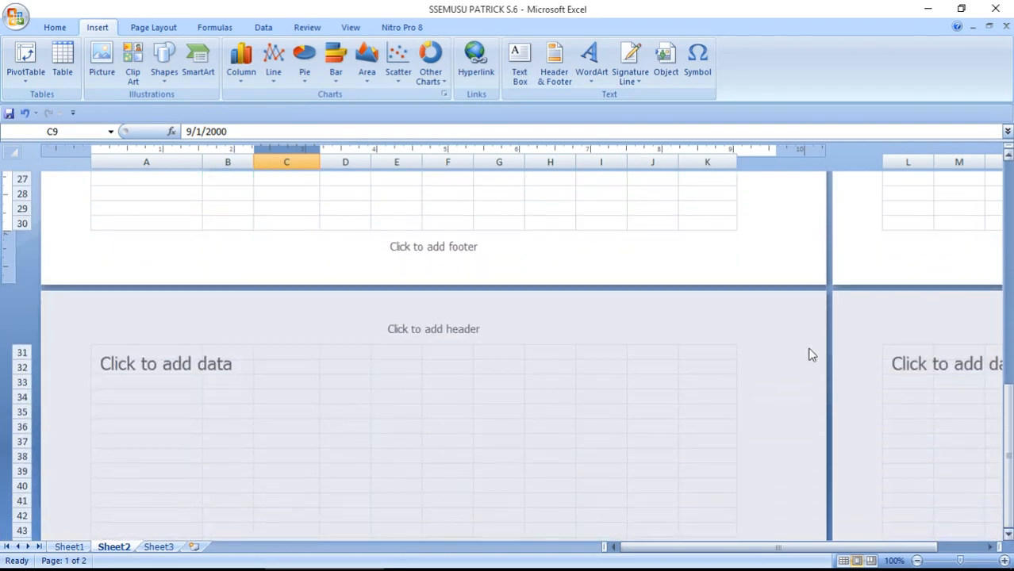
{"action": "left_click", "coordinate": [624, 244]}
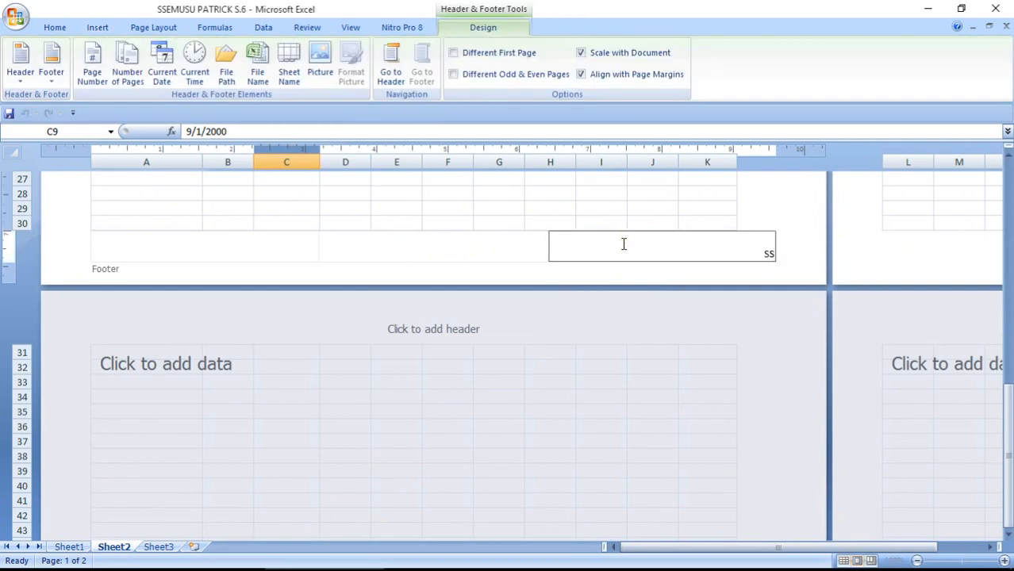
{"action": "left_click", "coordinate": [310, 244]}
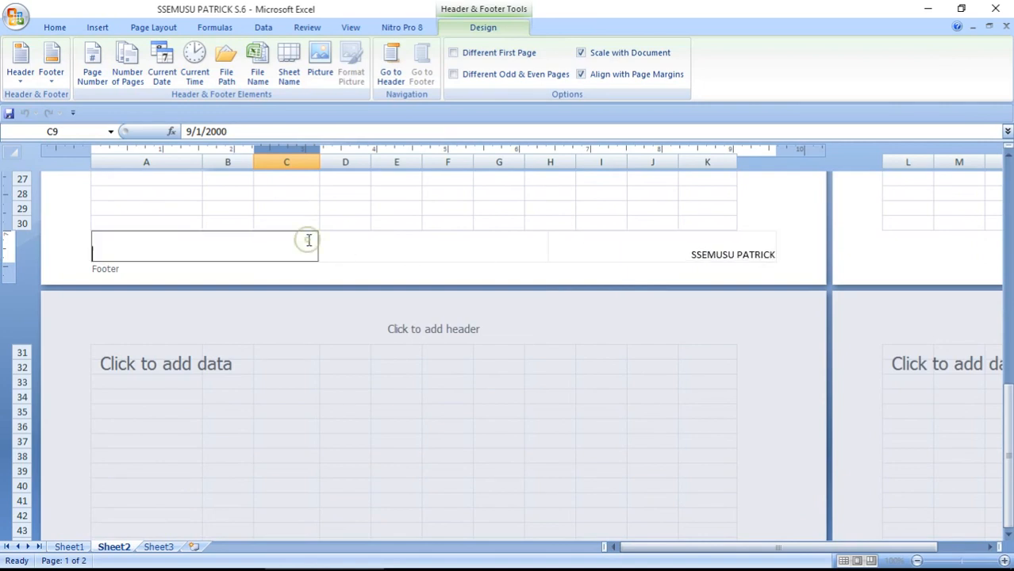
{"action": "left_click", "coordinate": [414, 222]}
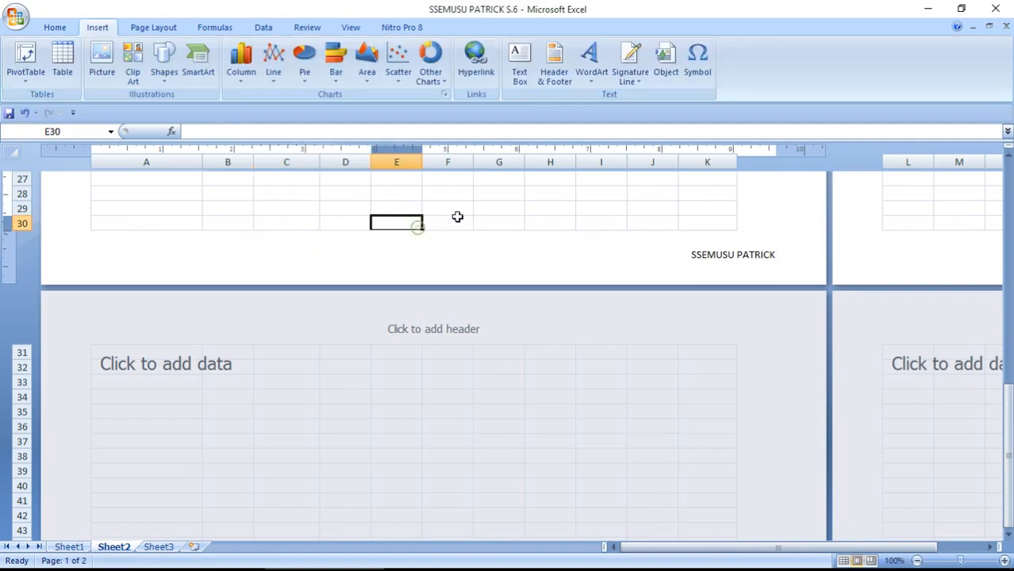
{"action": "left_click_drag", "start_coordinate": [1007, 401], "coordinate": [1006, 219]}
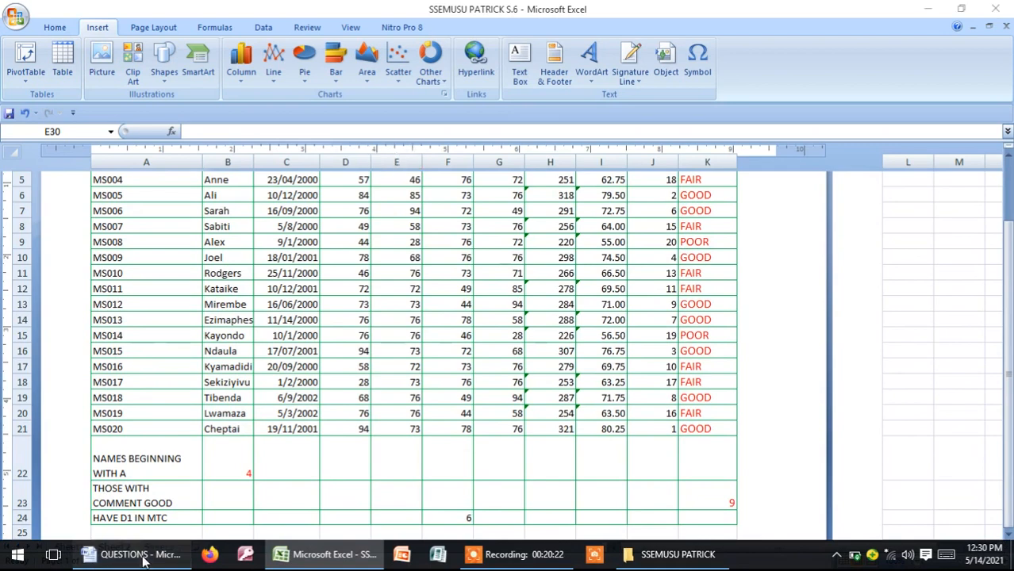
{"action": "left_click", "coordinate": [143, 561]}
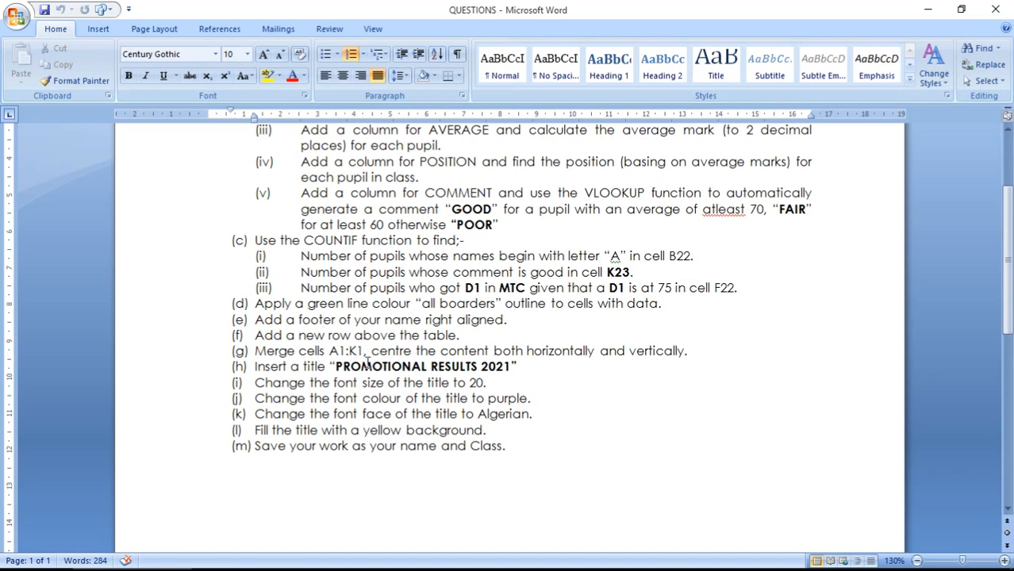
Copy the title 'PROMOTIONAL RESULTS 2021' from the Word task list and return to Excel
{"action": "left_click_drag", "start_coordinate": [335, 366], "coordinate": [514, 366]}
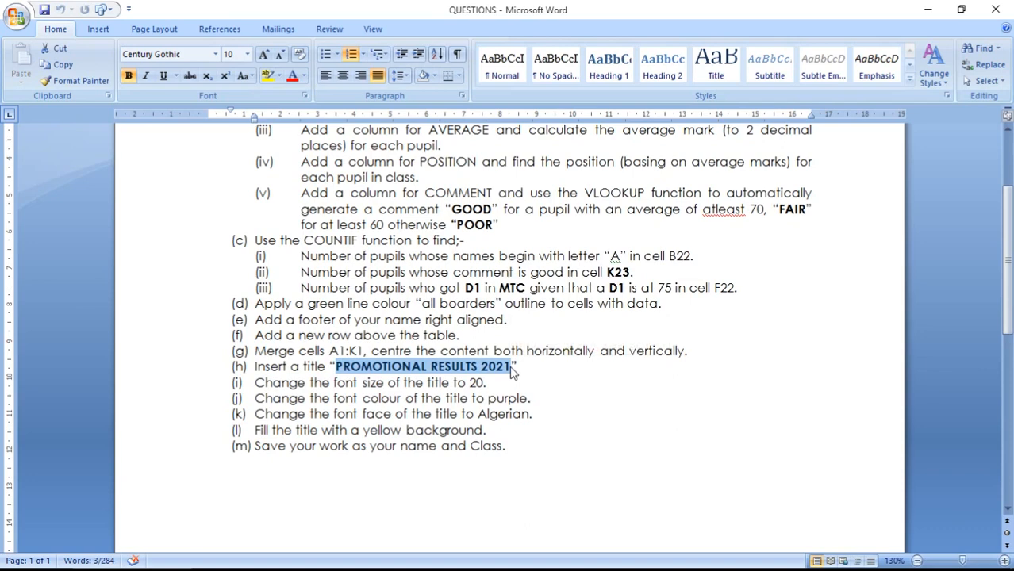
{"action": "key", "text": "ctrl+c"}
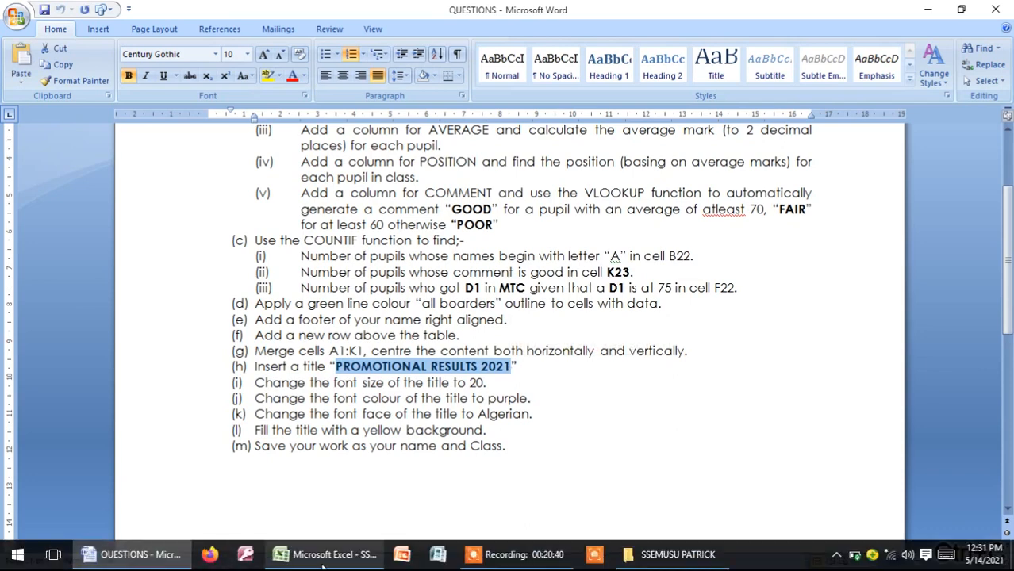
{"action": "left_click", "coordinate": [322, 559]}
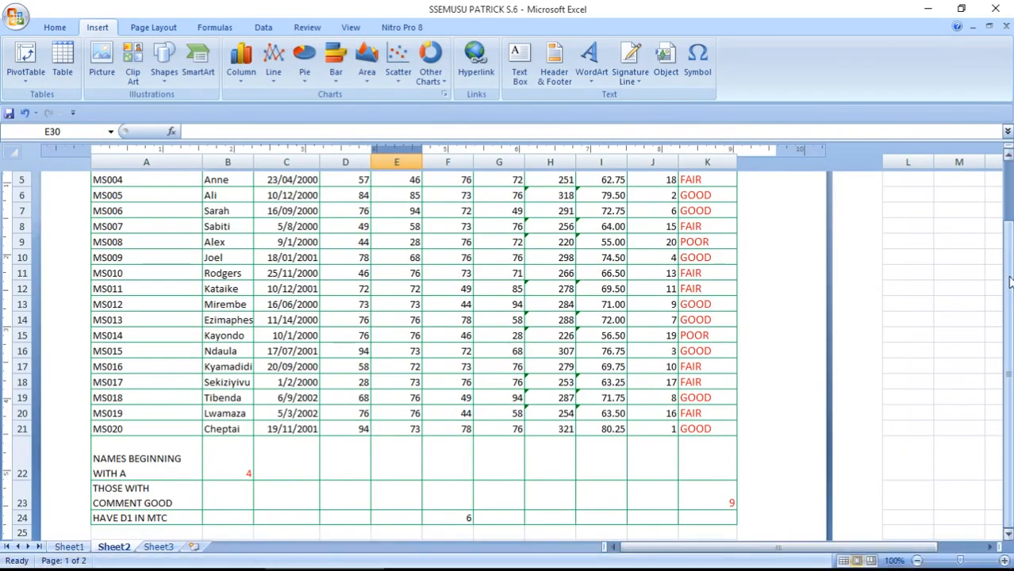
Insert a new empty row above the results table at row 1
{"action": "left_click_drag", "start_coordinate": [1009, 285], "coordinate": [1006, 271]}
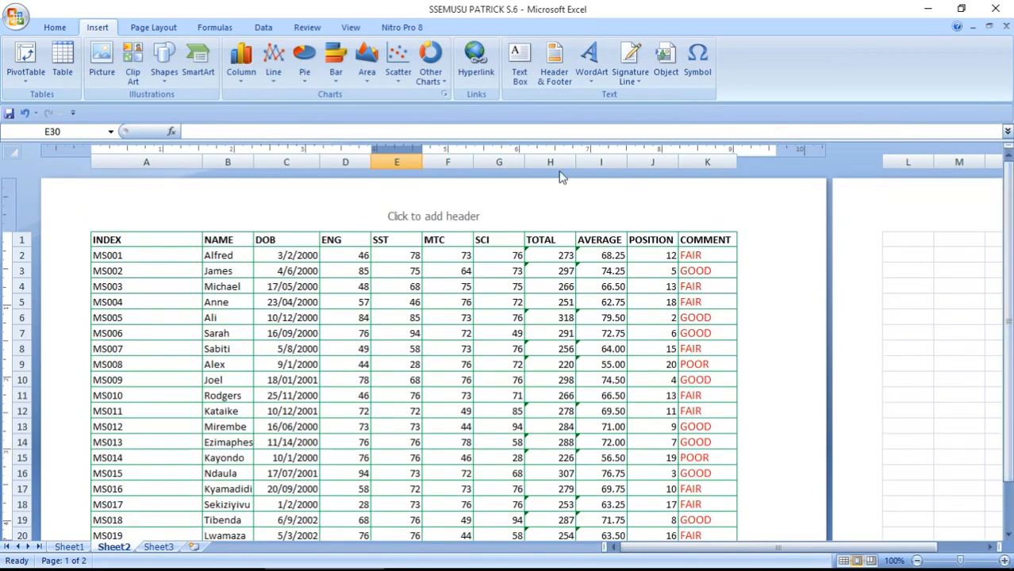
{"action": "left_click", "coordinate": [168, 241]}
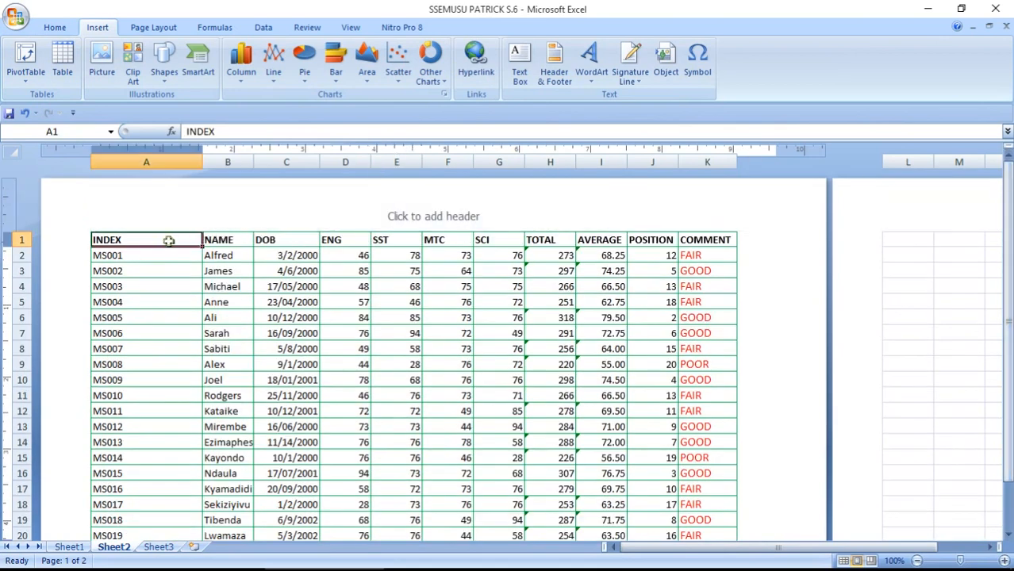
{"action": "left_click", "coordinate": [54, 27]}
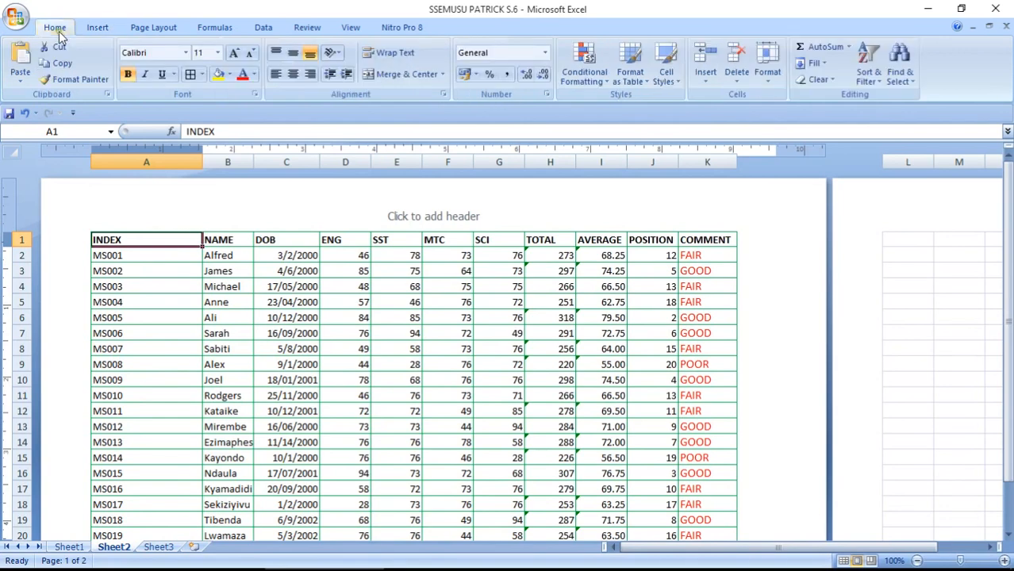
{"action": "left_click", "coordinate": [706, 84]}
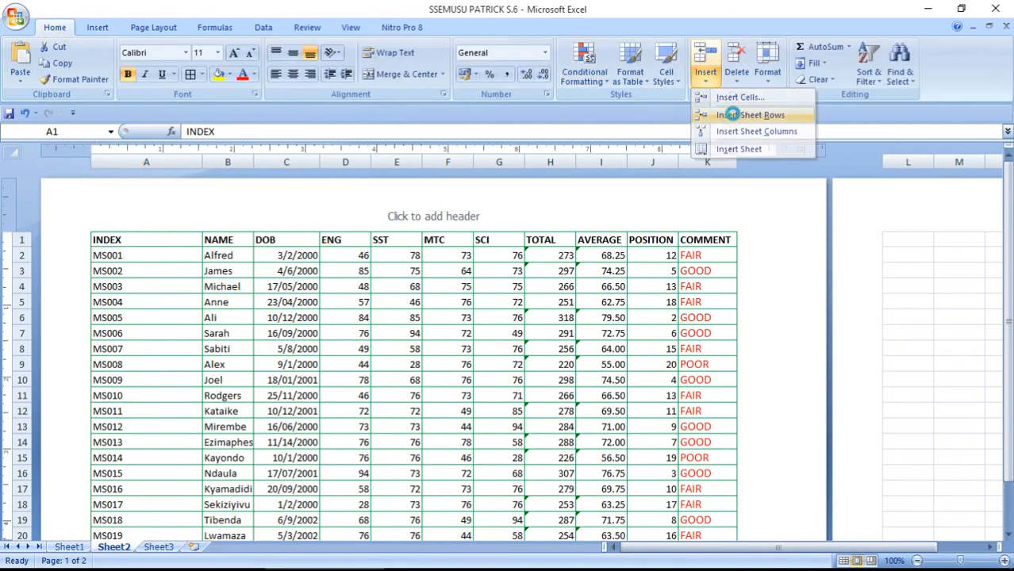
{"action": "left_click", "coordinate": [732, 115]}
Merge and centre A1:K1, dismissing the warnings from the failed title paste
{"action": "left_click_drag", "start_coordinate": [130, 236], "coordinate": [709, 235]}
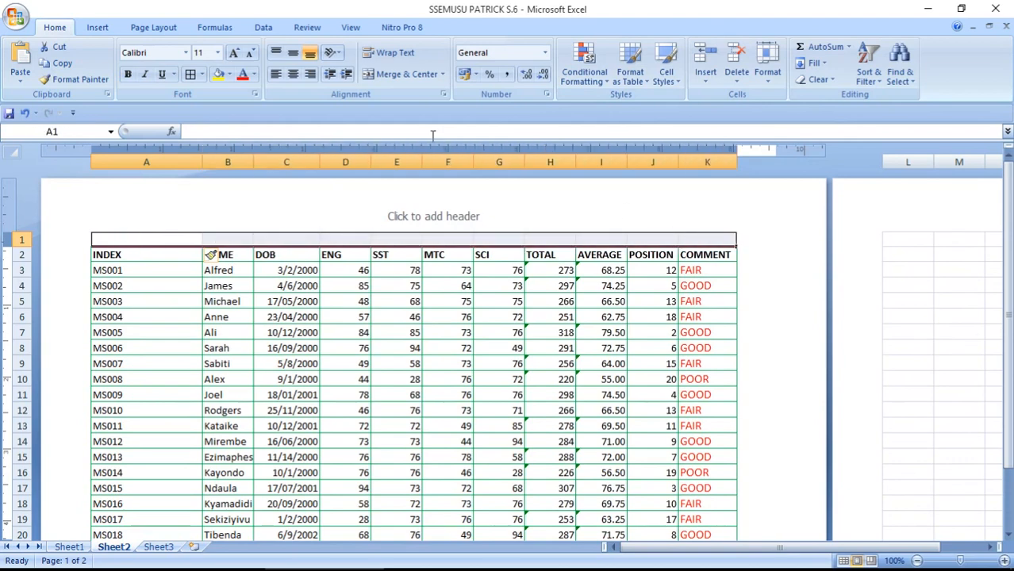
{"action": "left_click", "coordinate": [406, 73]}
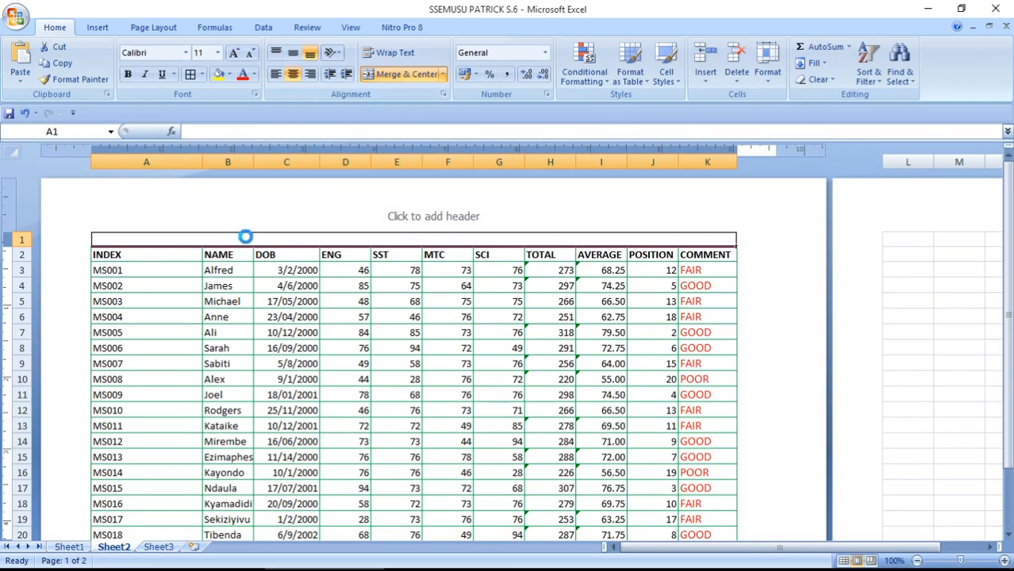
{"action": "key", "text": "ctrl+v"}
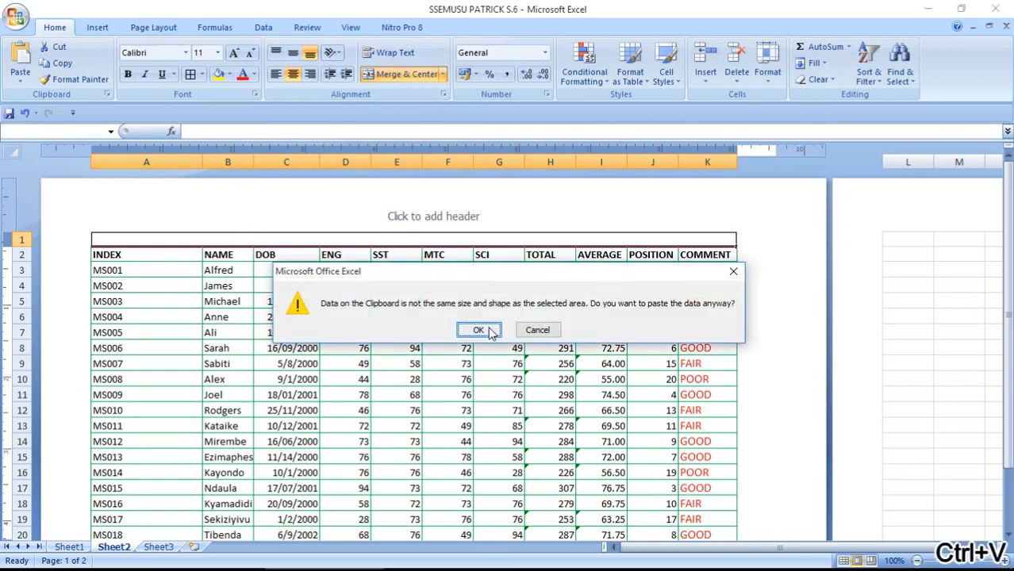
{"action": "left_click", "coordinate": [480, 330]}
{"action": "left_click", "coordinate": [511, 343]}
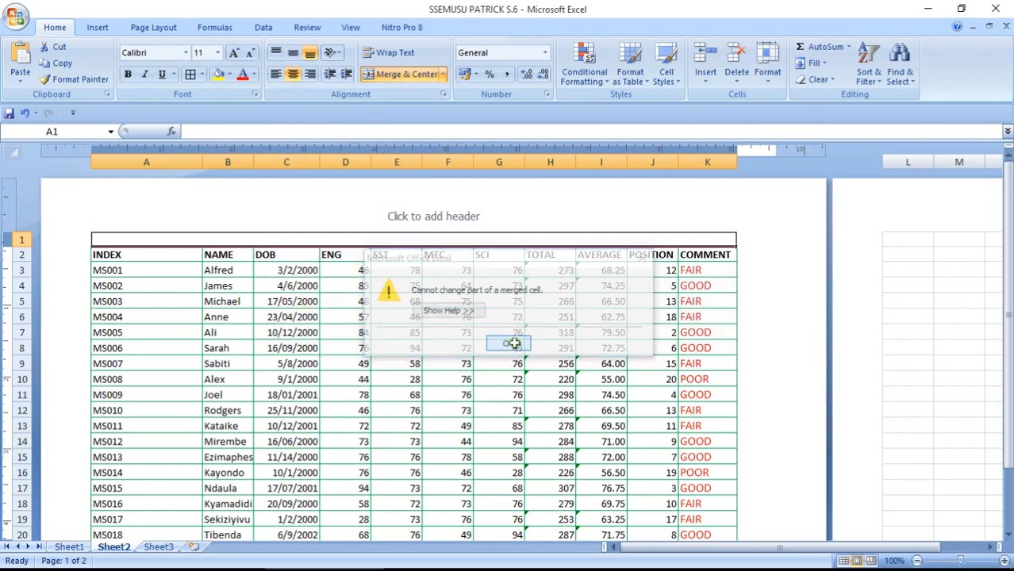
{"action": "left_click", "coordinate": [148, 560]}
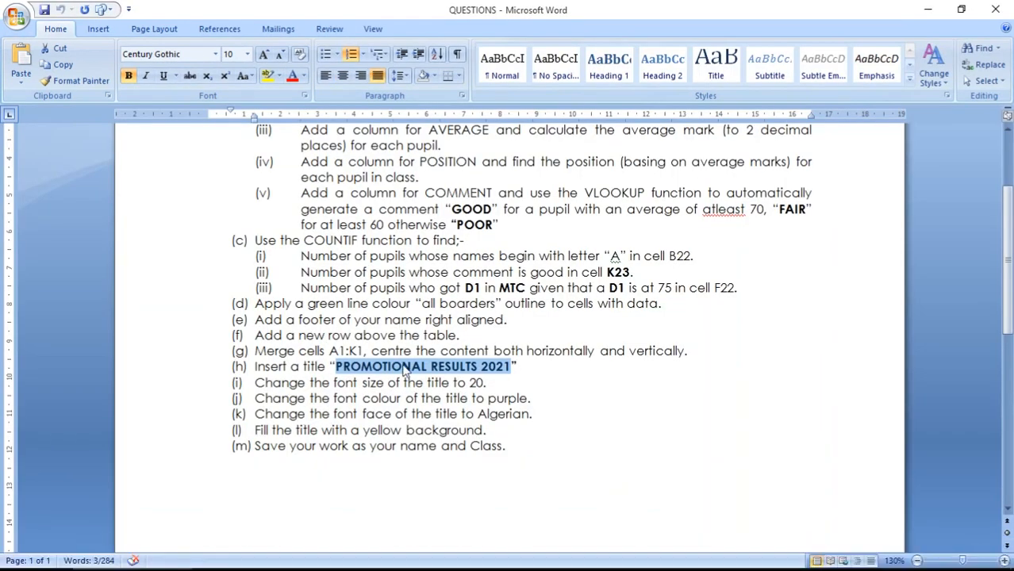
Type 'PROMOTIONAL RESULTS 2021' into the merged A1 cell
{"action": "left_click", "coordinate": [324, 554]}
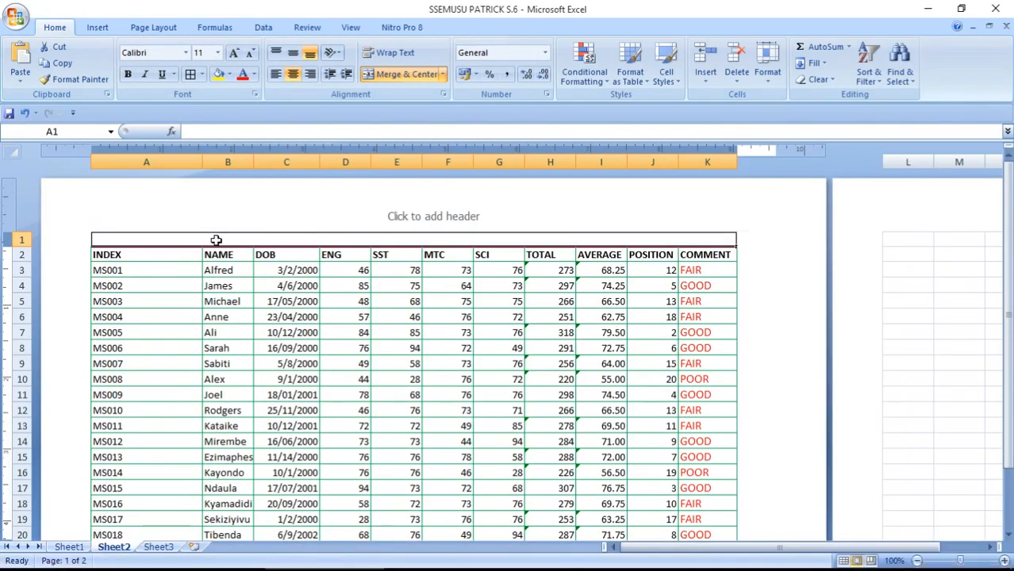
{"action": "type", "text": "PROMO"}
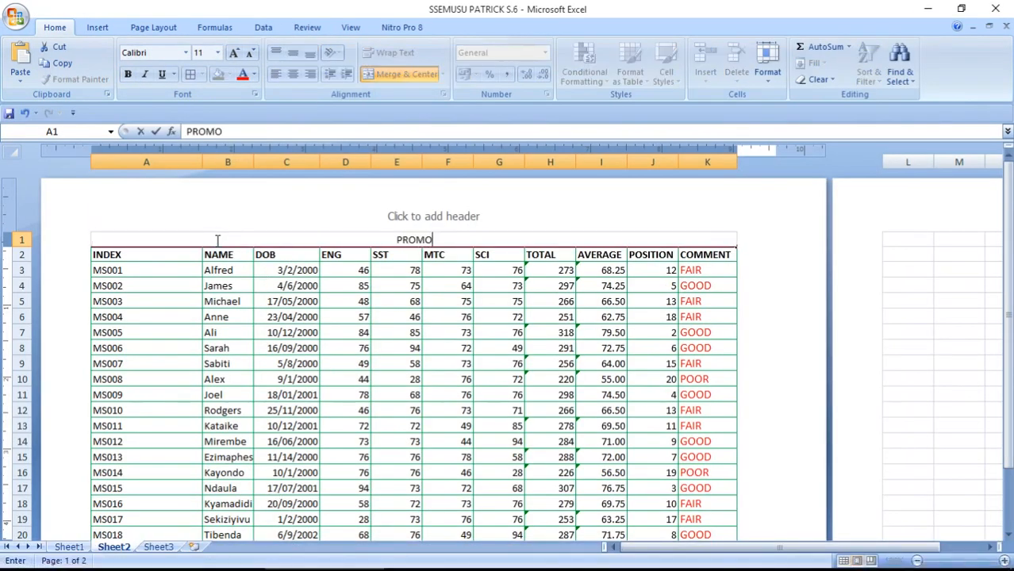
{"action": "type", "text": "TIONAL RESULTS 2021"}
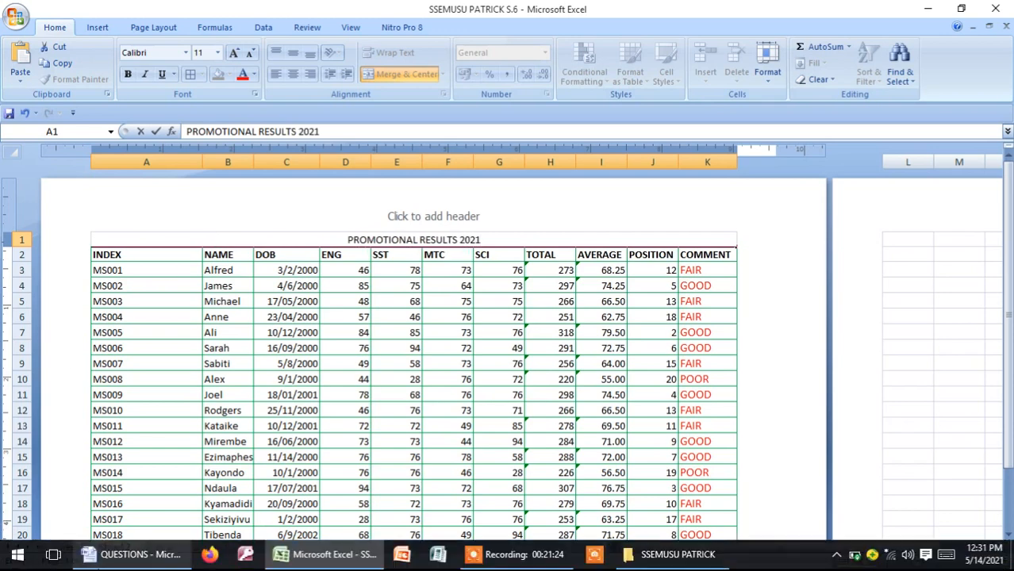
{"action": "left_click", "coordinate": [135, 555]}
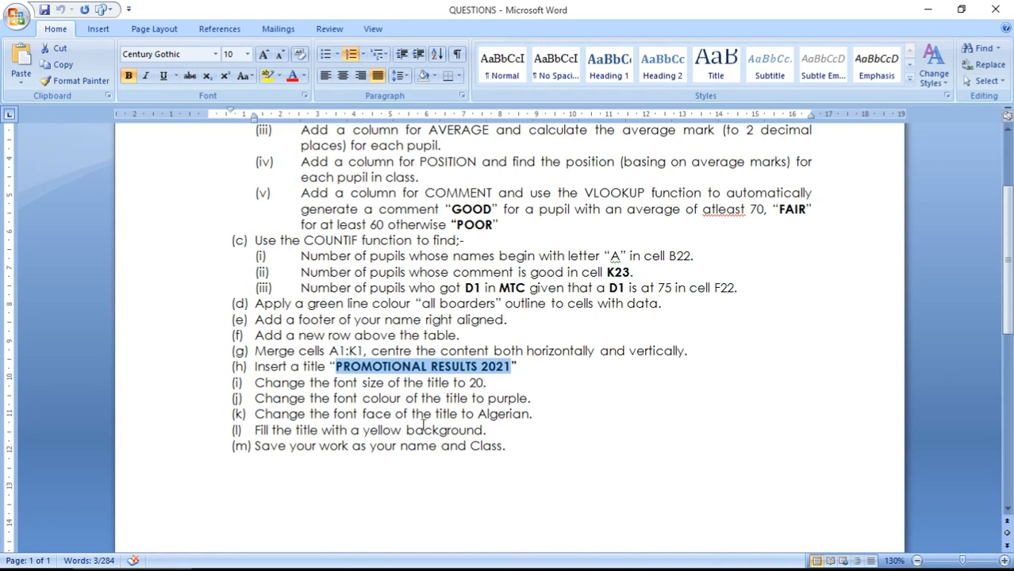
Set the merged title cell's font size to 20
{"action": "left_click", "coordinate": [325, 555]}
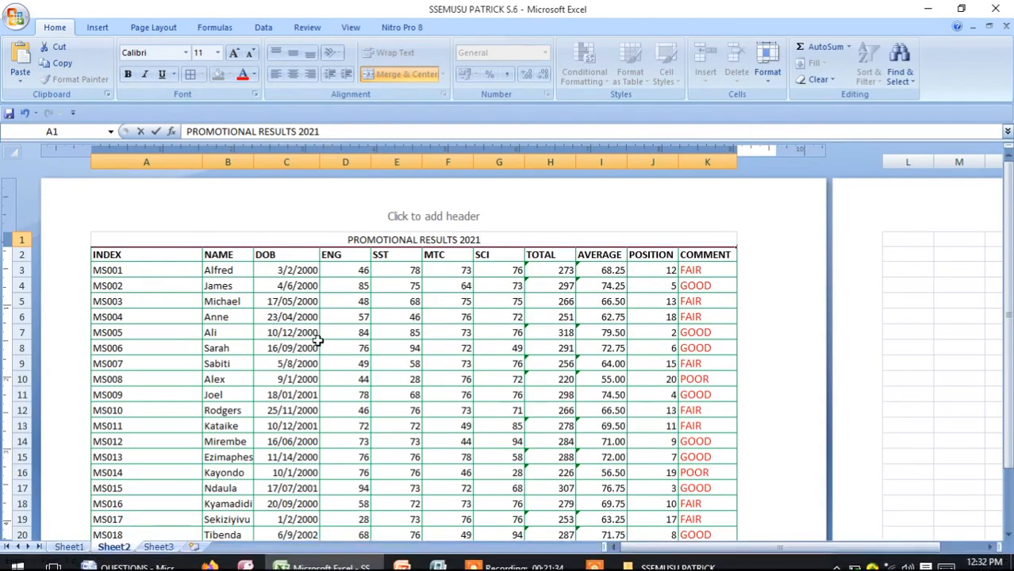
{"action": "left_click", "coordinate": [314, 270]}
{"action": "left_click", "coordinate": [317, 240]}
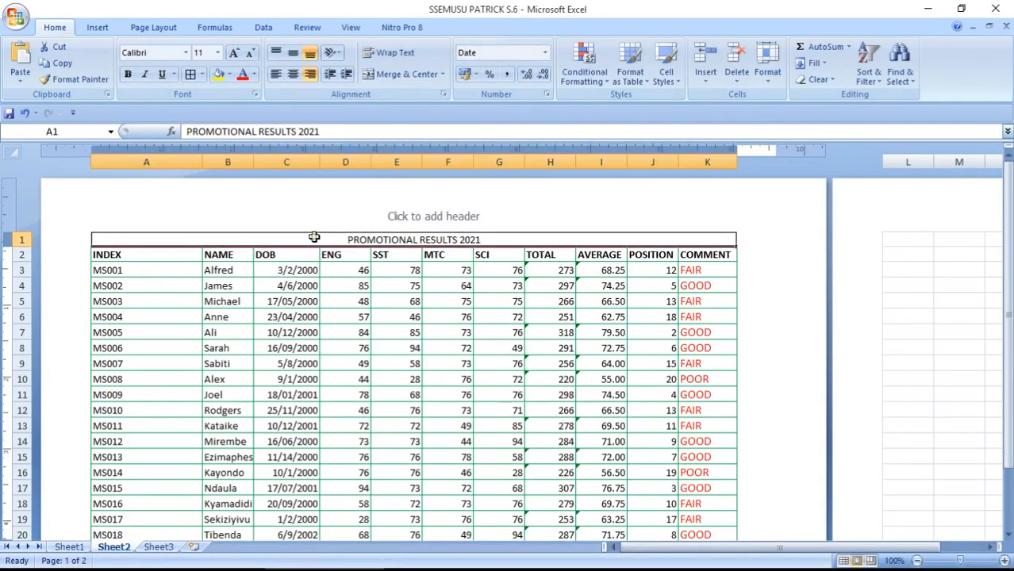
{"action": "left_click", "coordinate": [205, 53]}
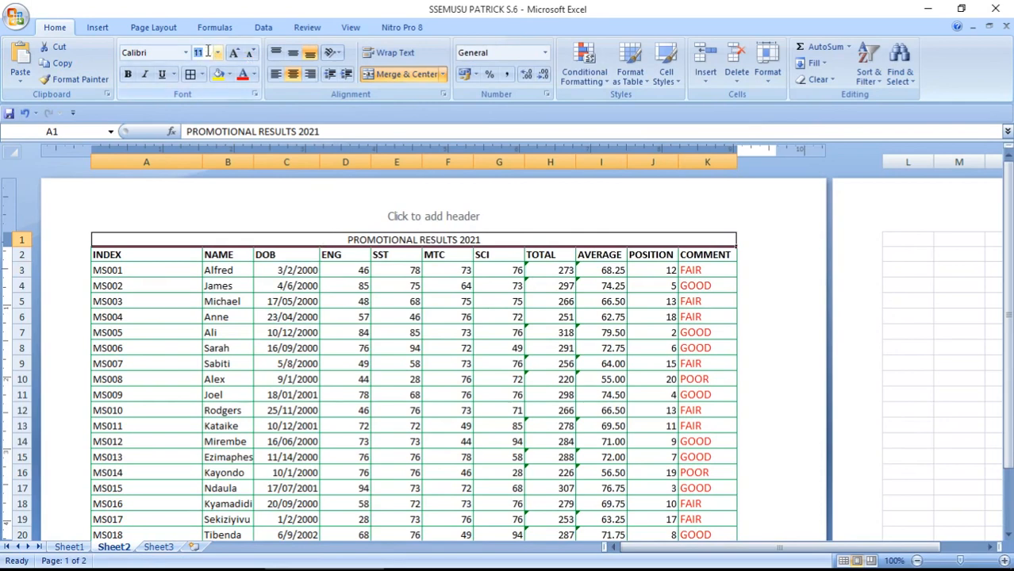
{"action": "key", "text": "Return"}
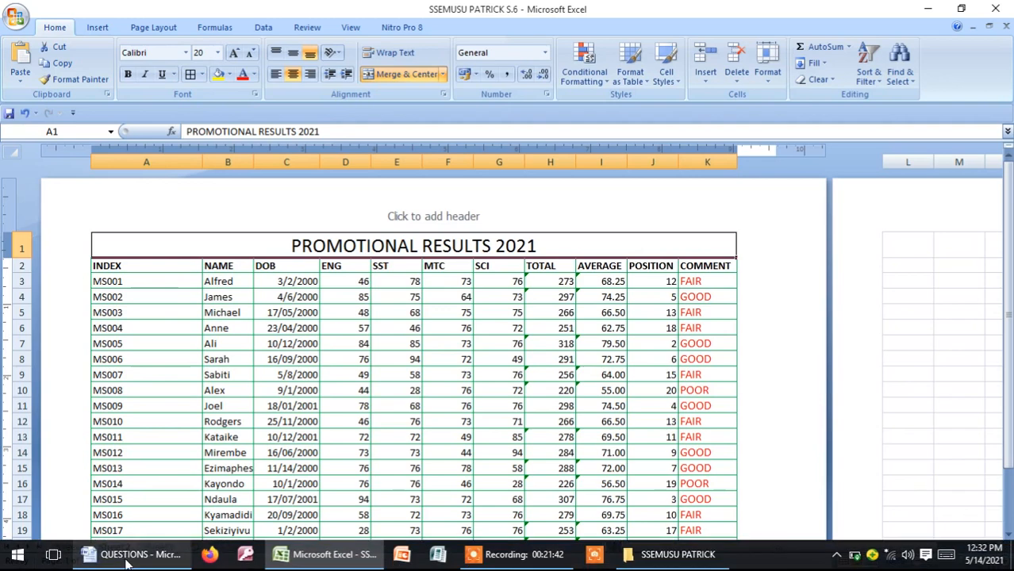
{"action": "left_click", "coordinate": [127, 559]}
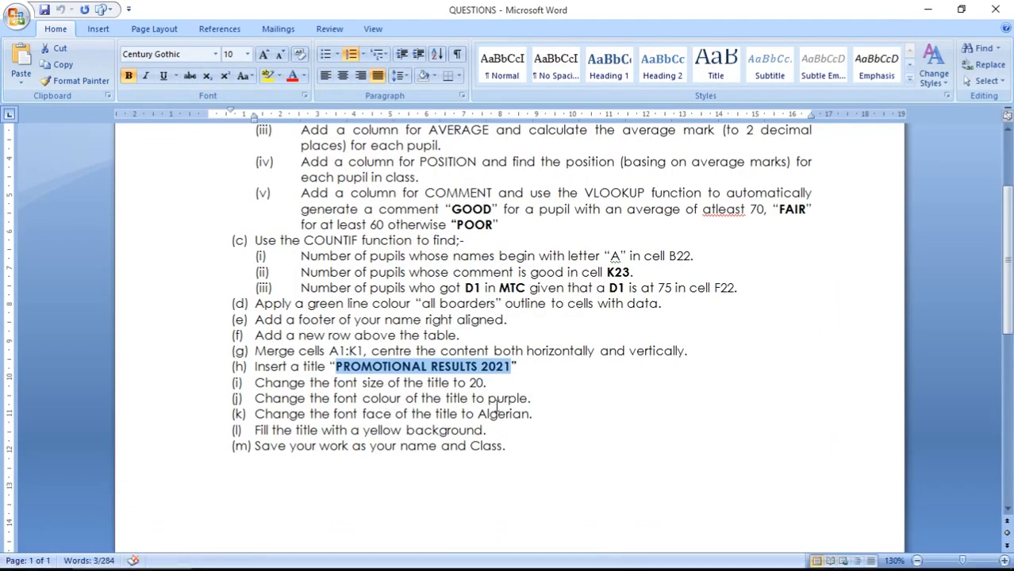
Colour the title text purple
{"action": "left_click", "coordinate": [340, 558]}
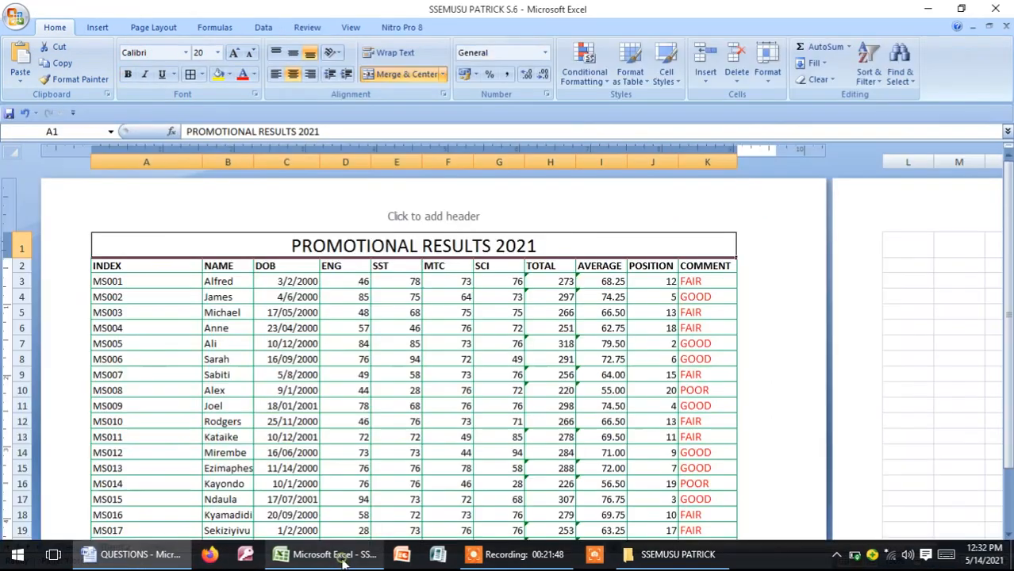
{"action": "left_click_drag", "start_coordinate": [218, 295], "coordinate": [270, 245]}
{"action": "left_click", "coordinate": [270, 245]}
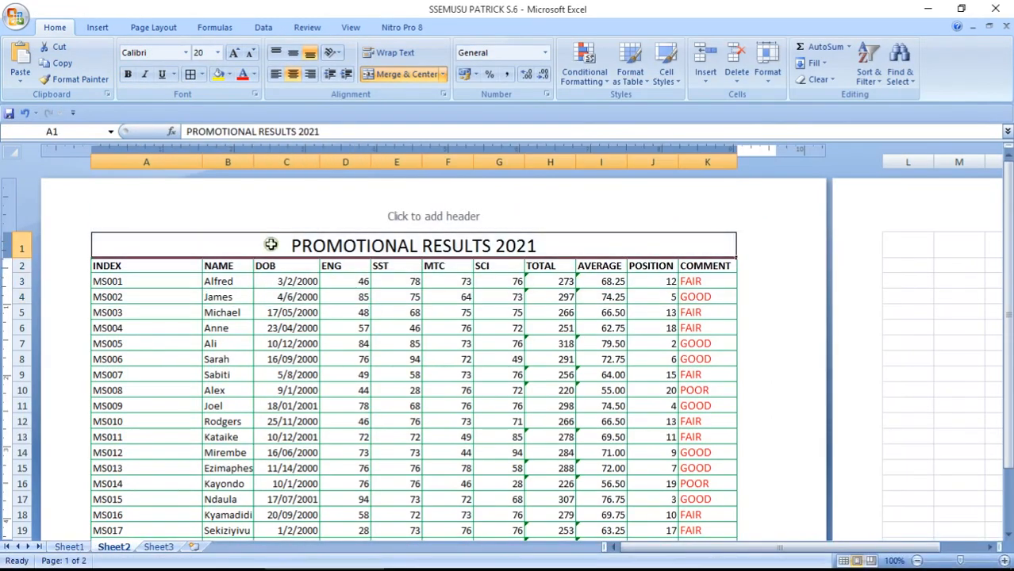
{"action": "left_click", "coordinate": [254, 74]}
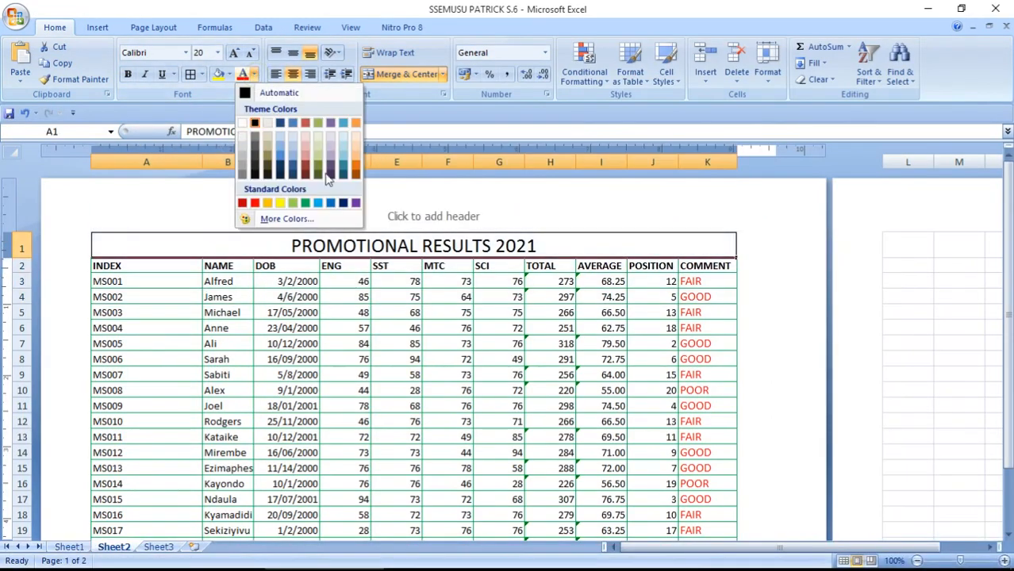
{"action": "left_click", "coordinate": [356, 205]}
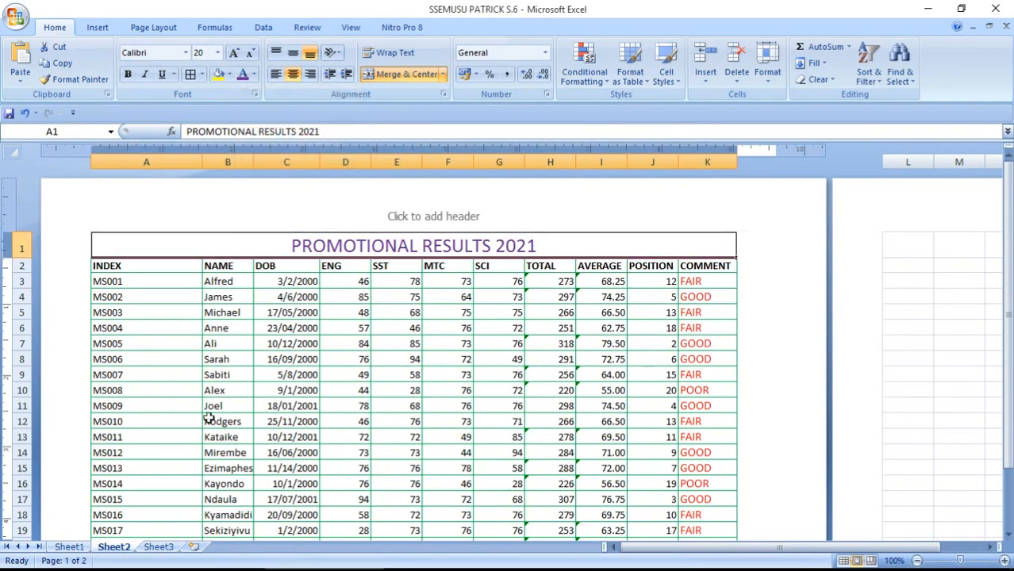
{"action": "left_click", "coordinate": [130, 554]}
Change the title font to Algerian
{"action": "left_click", "coordinate": [186, 53]}
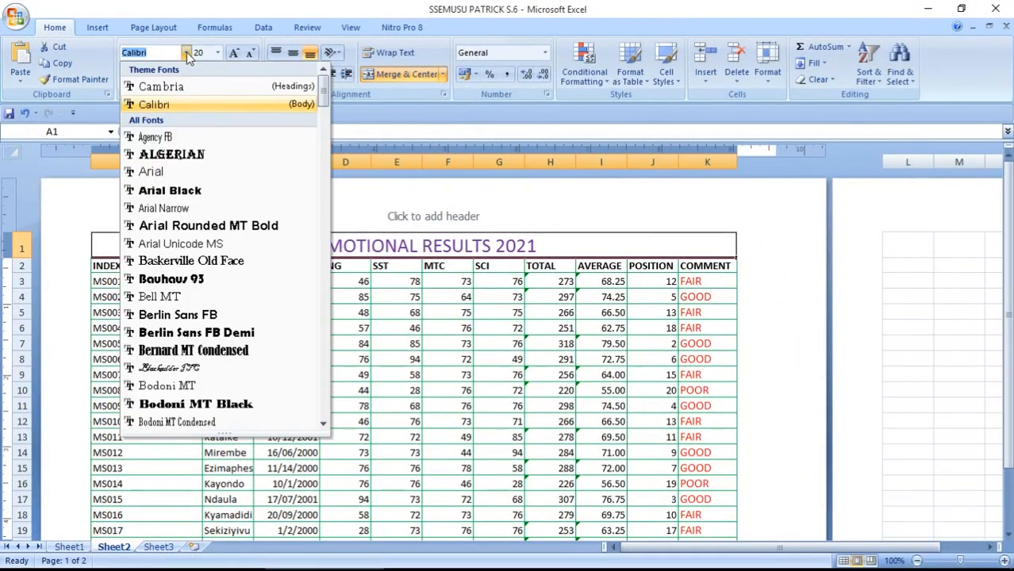
{"action": "key", "text": "Down"}
{"action": "key", "text": "Down"}
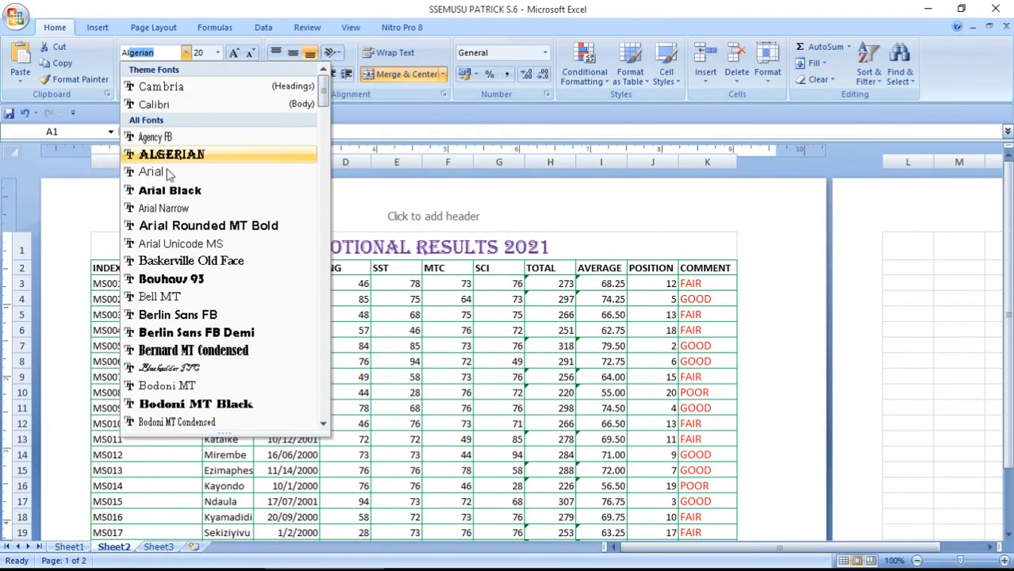
{"action": "left_click", "coordinate": [193, 155]}
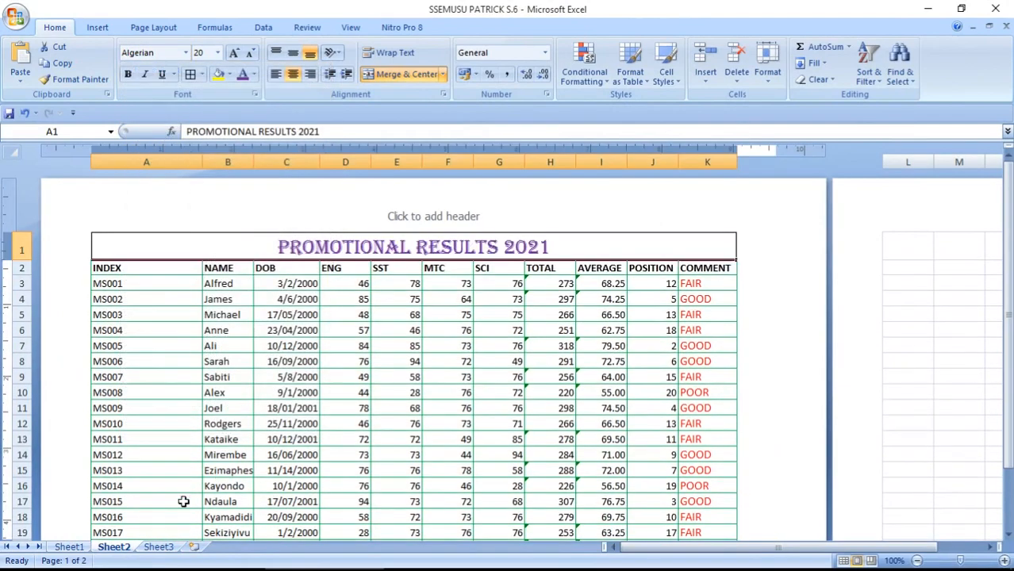
{"action": "left_click", "coordinate": [148, 558]}
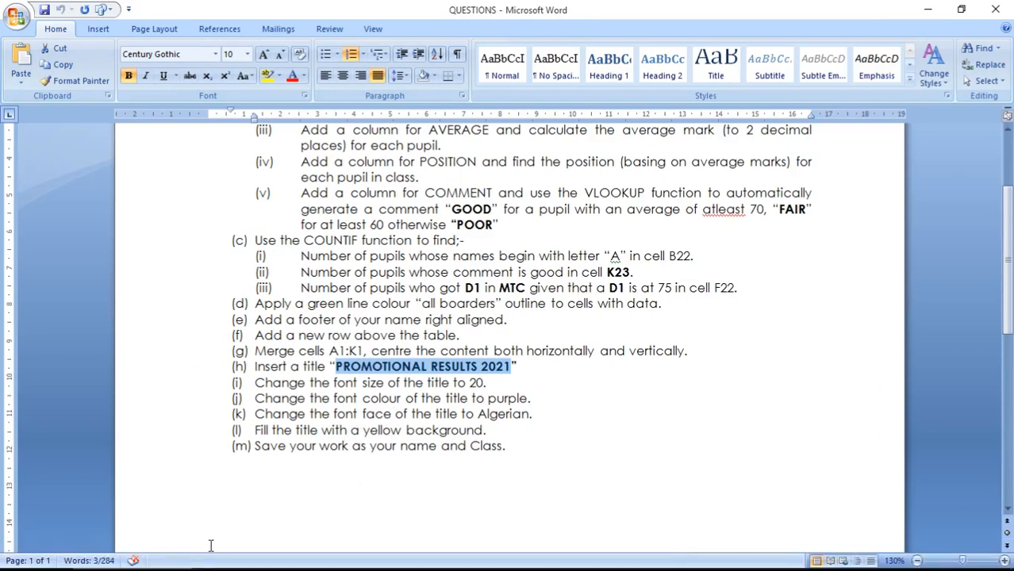
Give the title cell a yellow fill
{"action": "left_click", "coordinate": [329, 556]}
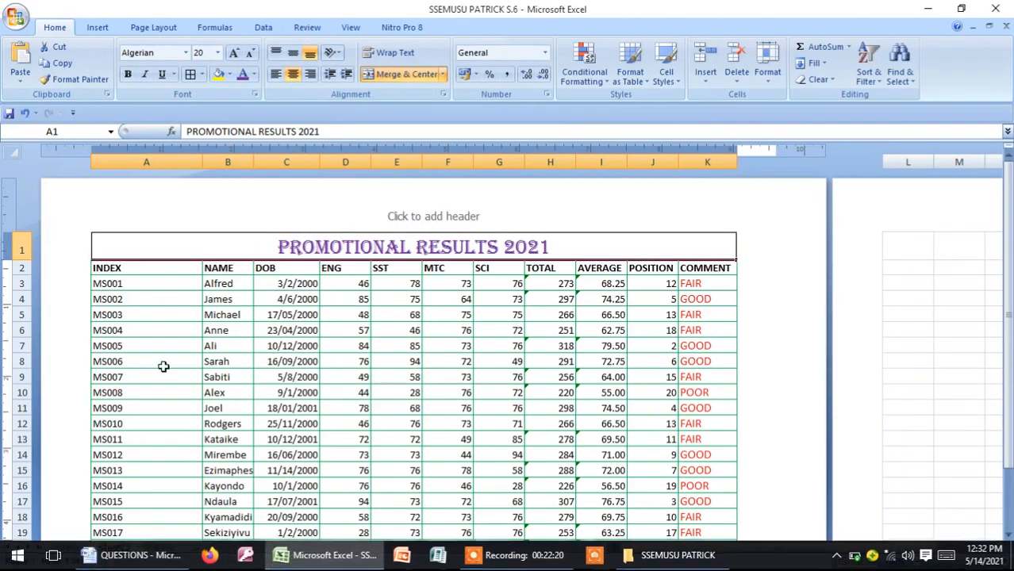
{"action": "left_click", "coordinate": [229, 74]}
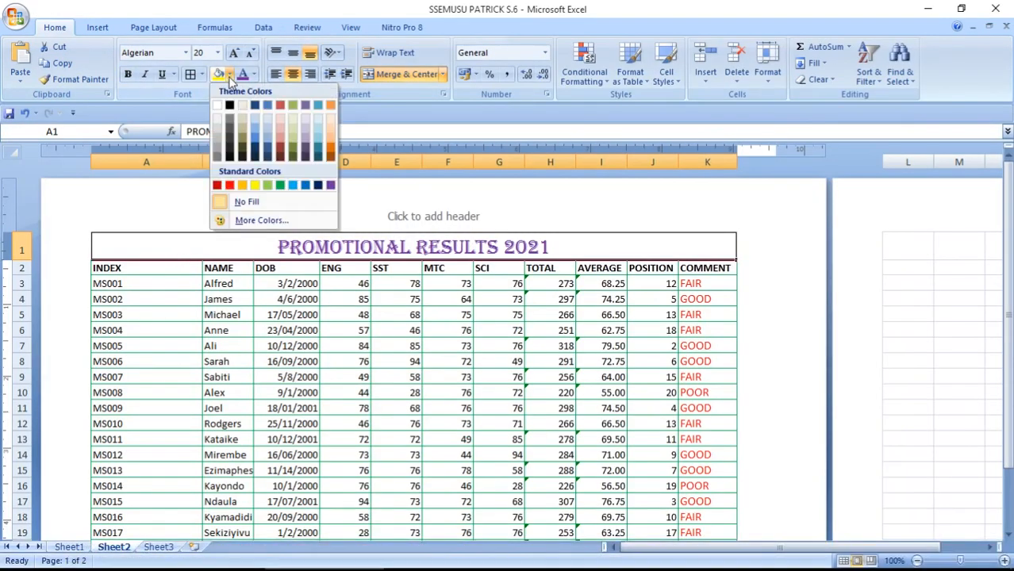
{"action": "left_click", "coordinate": [255, 186]}
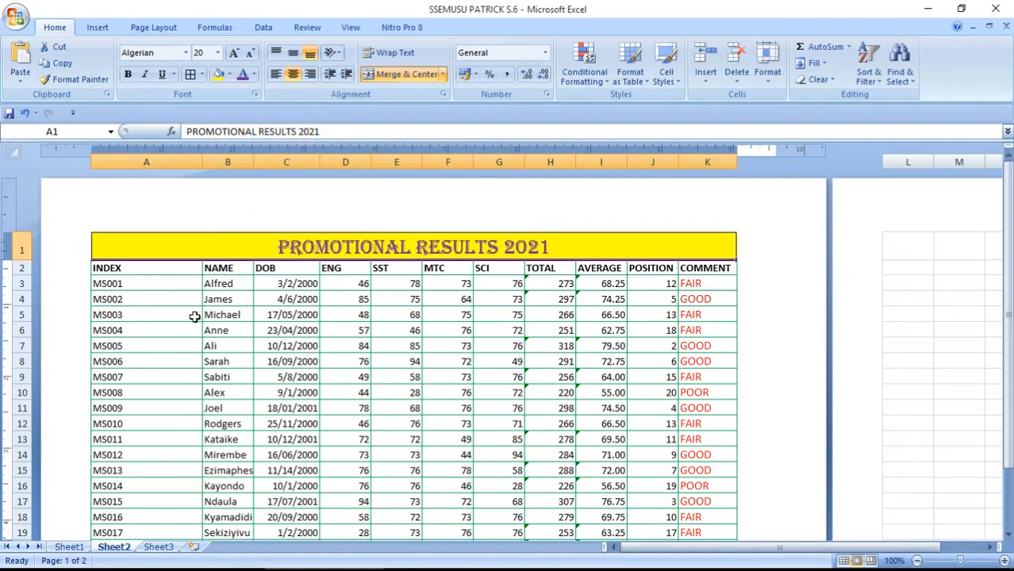
{"action": "left_click", "coordinate": [127, 554]}
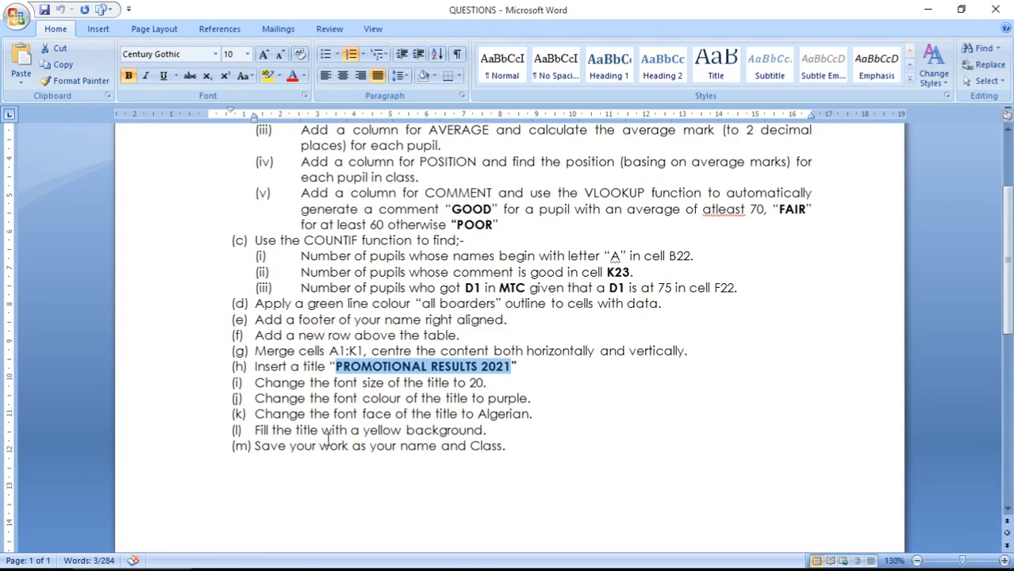
Save the Excel workbook with Ctrl+S
{"action": "left_click", "coordinate": [356, 429]}
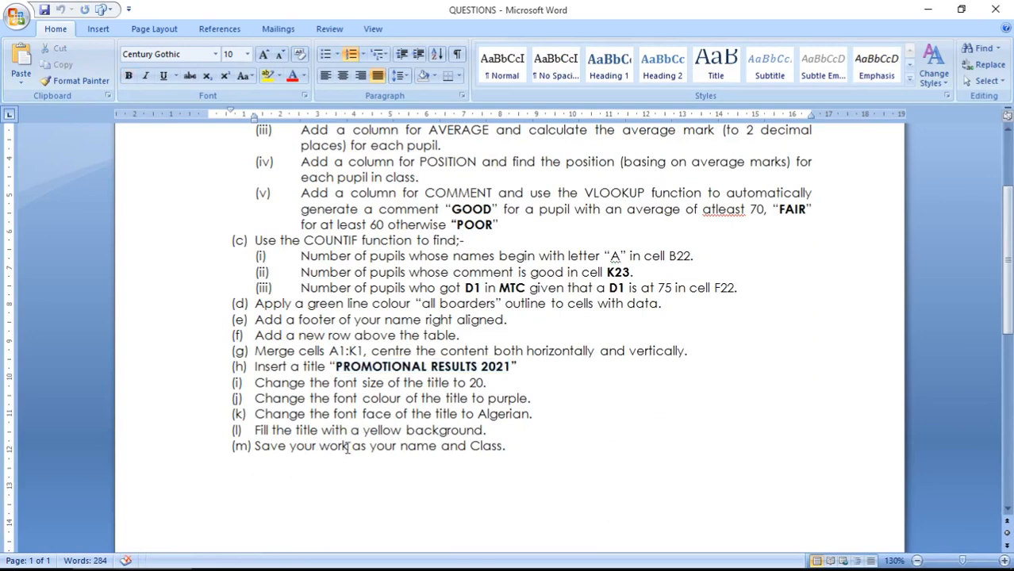
{"action": "left_click_drag", "start_coordinate": [372, 447], "coordinate": [439, 446]}
{"action": "left_click", "coordinate": [384, 413]}
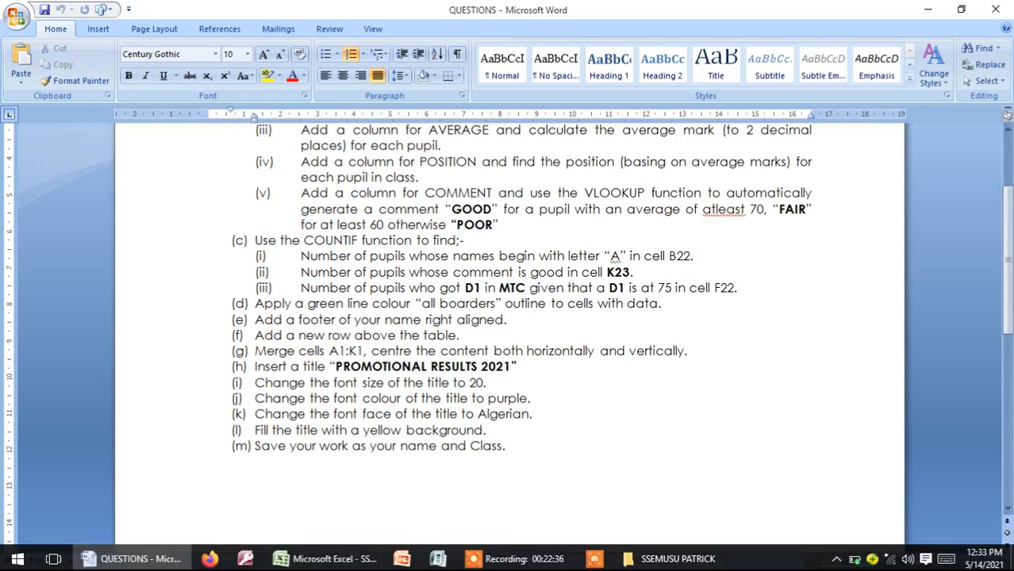
{"action": "left_click", "coordinate": [333, 558]}
{"action": "key", "text": "ctrl+s"}
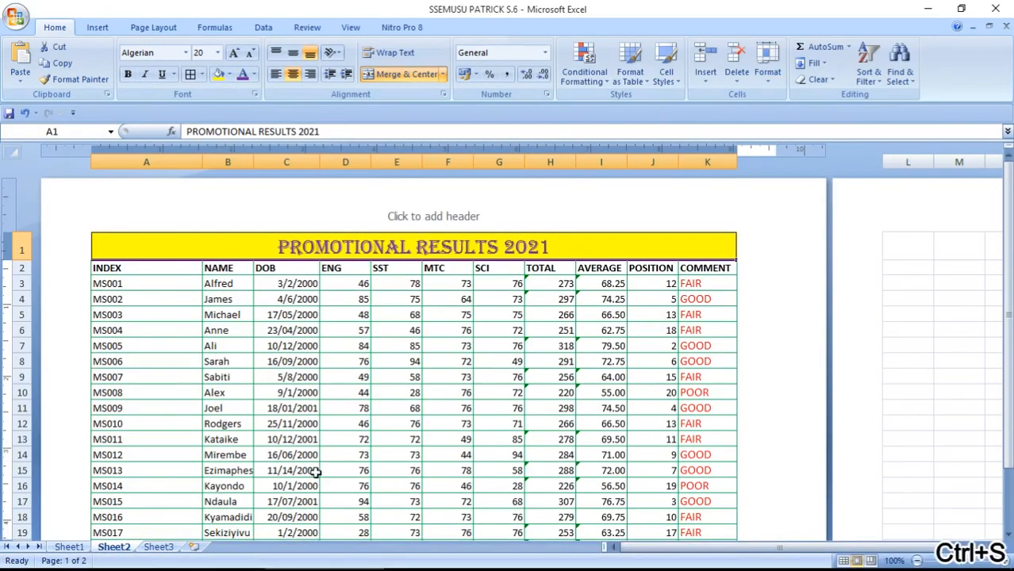
{"action": "left_click", "coordinate": [261, 377]}
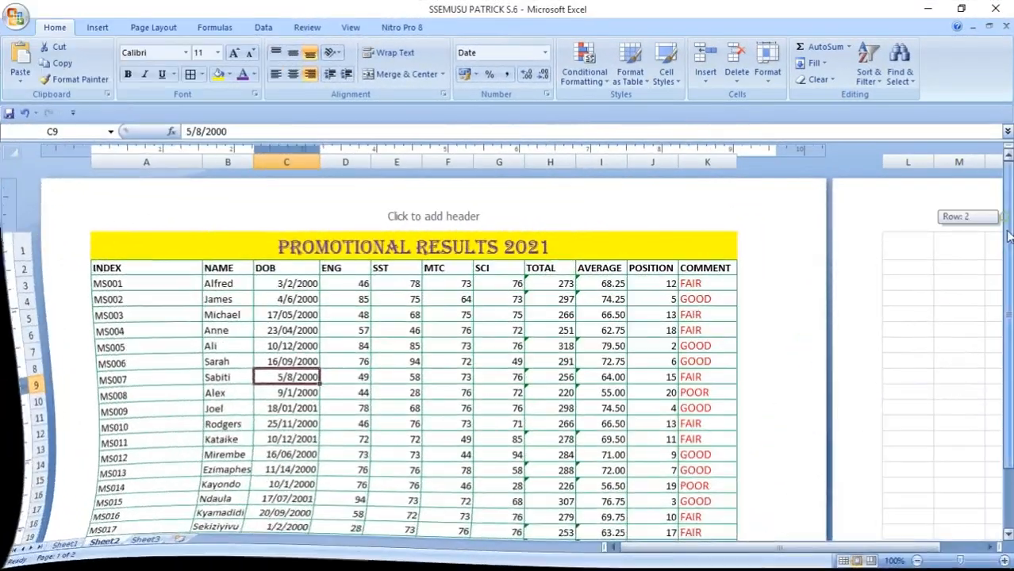
Scroll through Sheet2 to review the finished titled results table
{"action": "mouse_move", "coordinate": [1008, 235]}
{"action": "left_mouse_down"}
{"action": "mouse_move", "coordinate": [1009, 227]}
{"action": "mouse_move", "coordinate": [1009, 238]}
{"action": "left_mouse_up"}
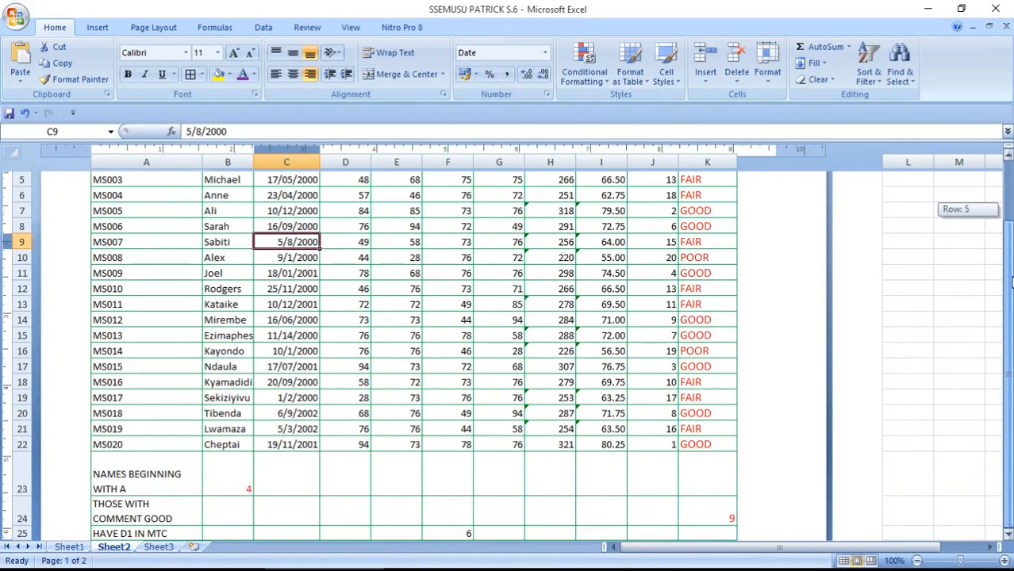
{"action": "left_click_drag", "start_coordinate": [1011, 281], "coordinate": [1011, 266]}
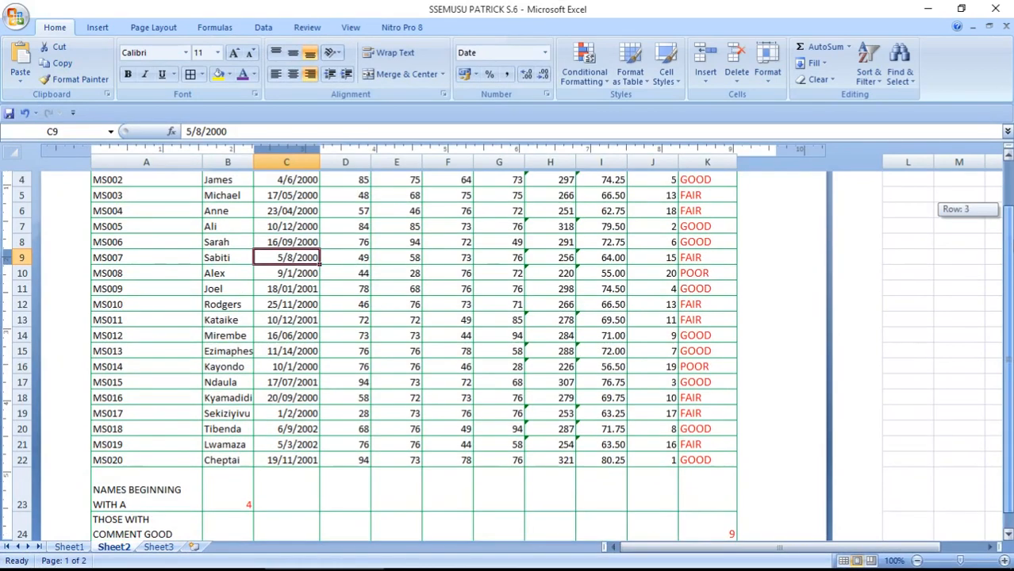
{"action": "left_click_drag", "start_coordinate": [1007, 208], "coordinate": [1007, 171]}
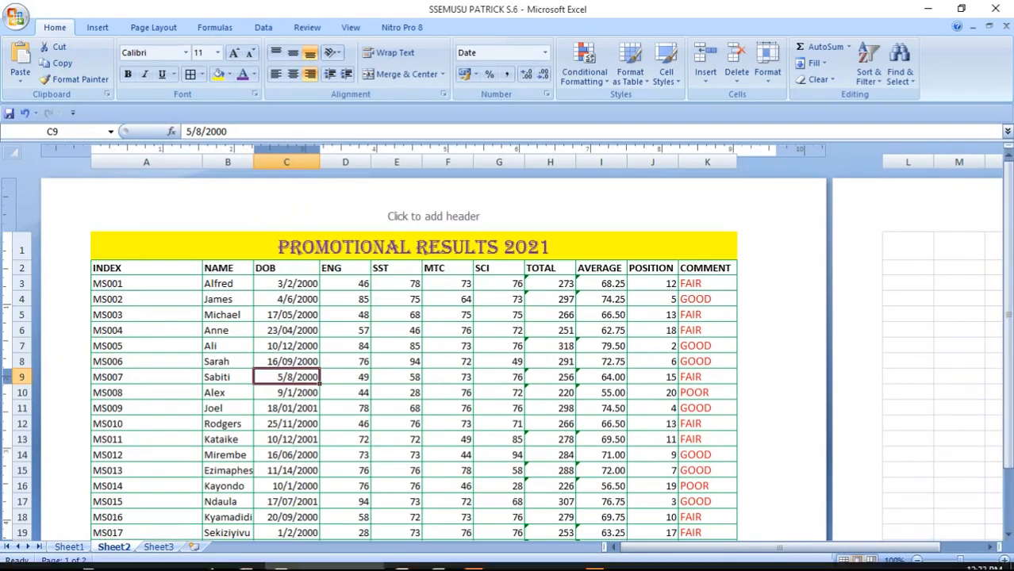
{"action": "left_click", "coordinate": [135, 559]}
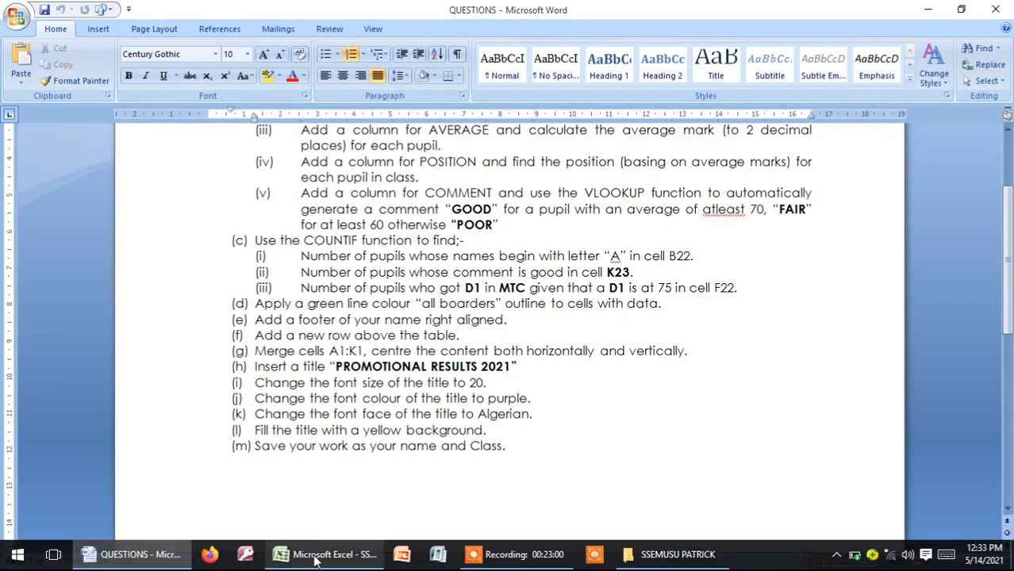
{"action": "left_click", "coordinate": [327, 555]}
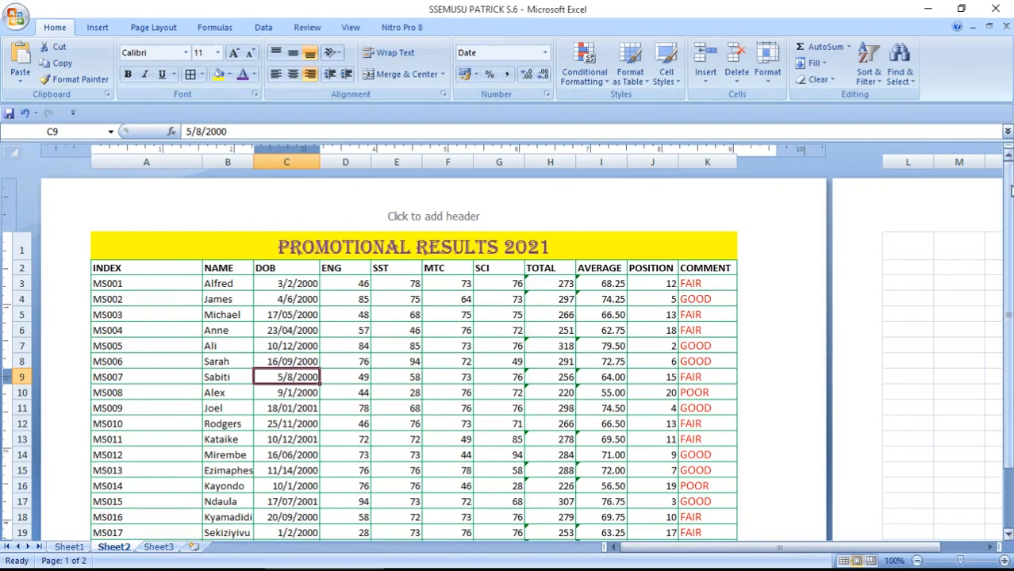
{"action": "mouse_move", "coordinate": [1008, 202]}
{"action": "left_mouse_down"}
{"action": "mouse_move", "coordinate": [1008, 261]}
{"action": "mouse_move", "coordinate": [1008, 202]}
{"action": "left_mouse_up"}
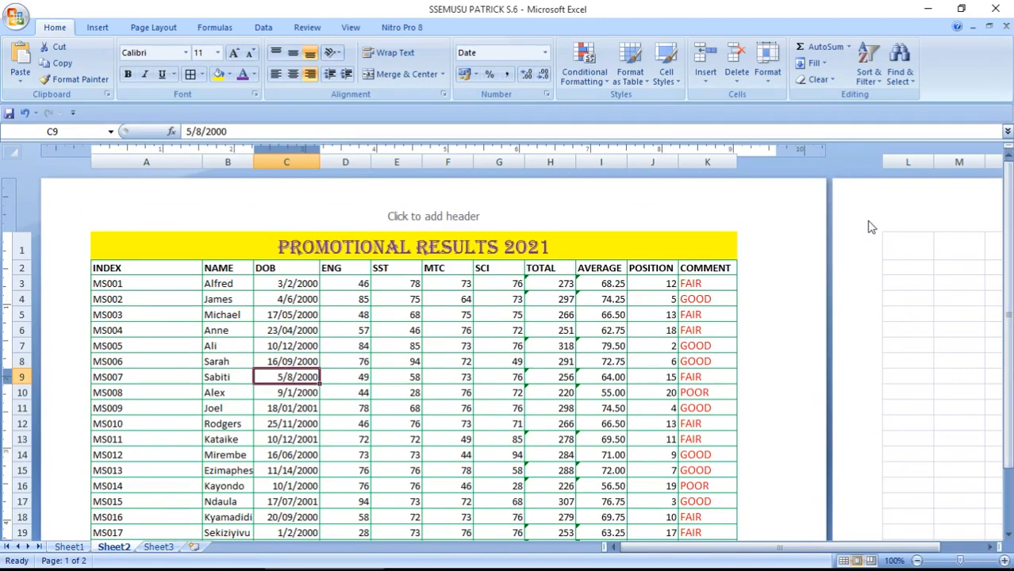
{"action": "mouse_move", "coordinate": [1008, 162]}
{"action": "left_mouse_down"}
{"action": "mouse_move", "coordinate": [1004, 281]}
{"action": "mouse_move", "coordinate": [1006, 166]}
{"action": "left_mouse_up"}
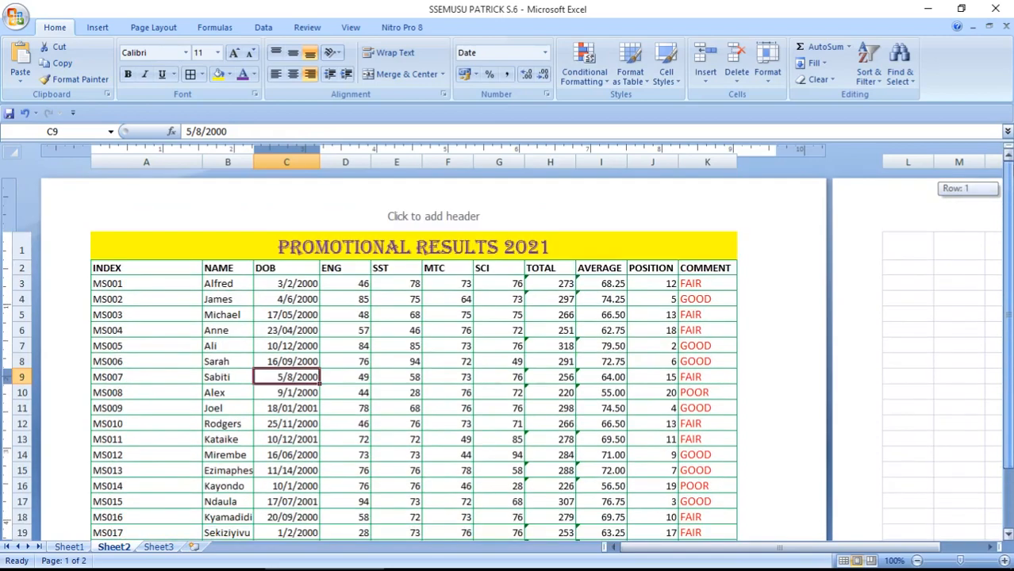
{"action": "left_click_drag", "start_coordinate": [1005, 167], "coordinate": [1005, 167]}
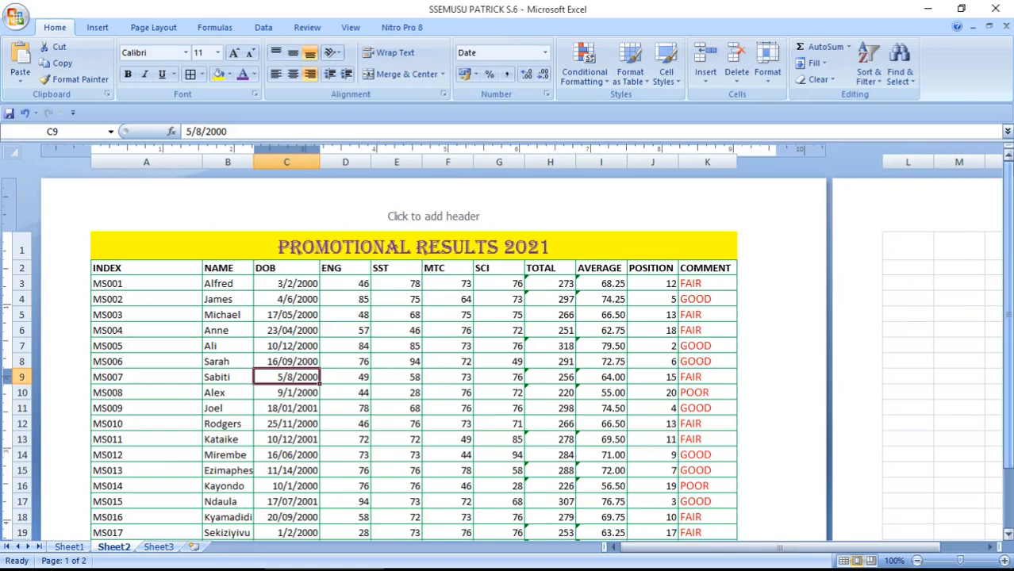